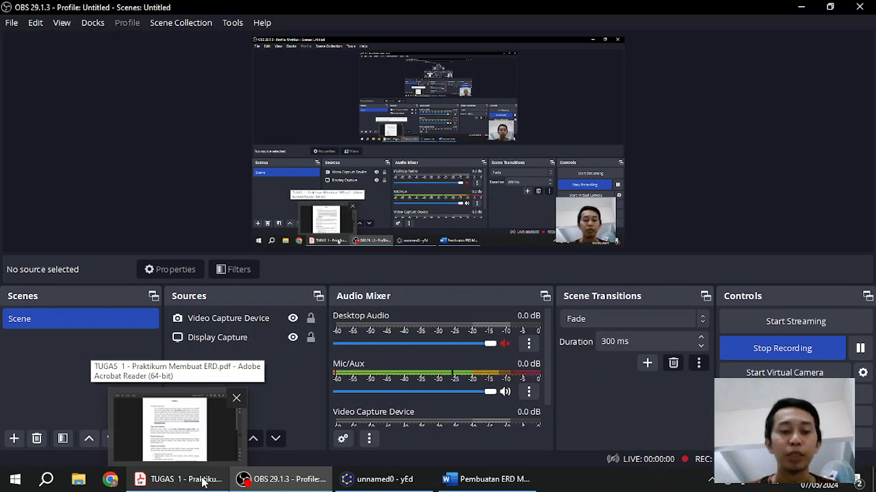
# Review the car rental case in the TUGAS 1 PDF and look at the empty yEd diagram.
pyautogui.click(203, 482)
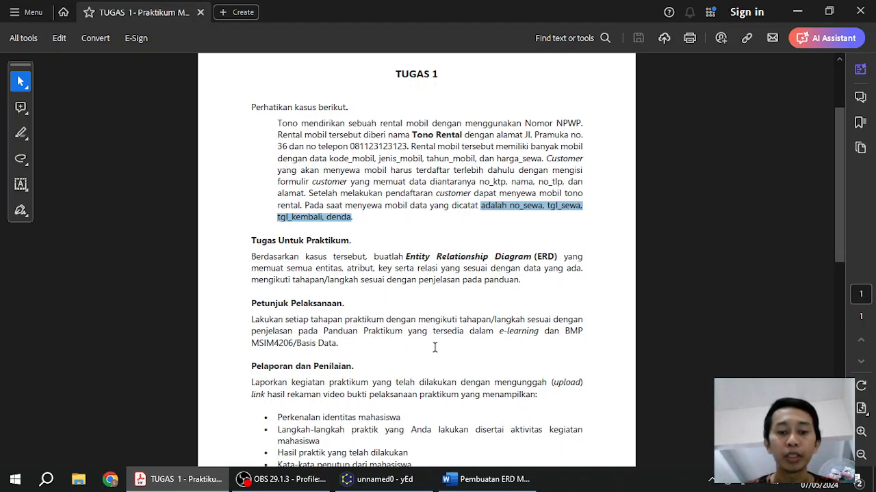
pyautogui.moveTo(336, 484)
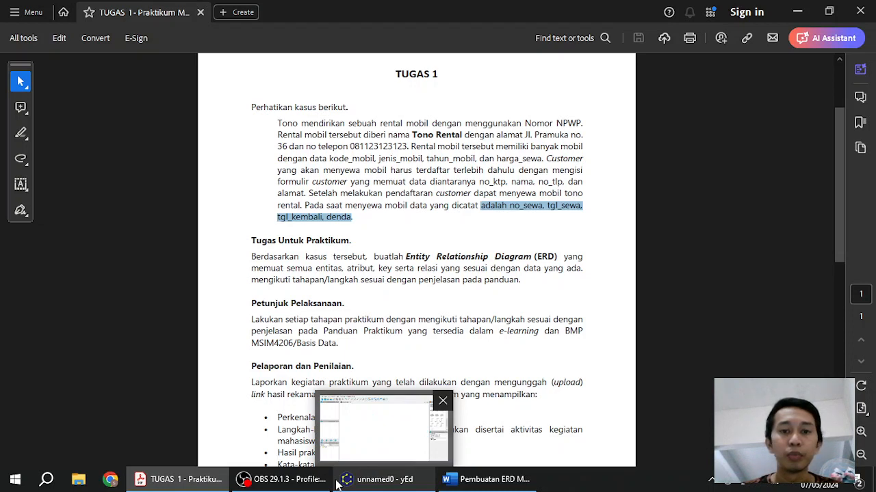
pyautogui.click(454, 283)
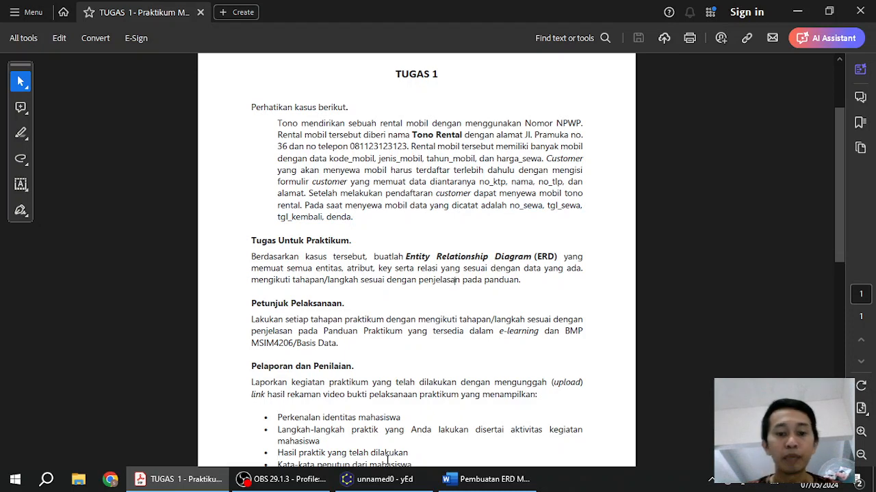
pyautogui.click(386, 484)
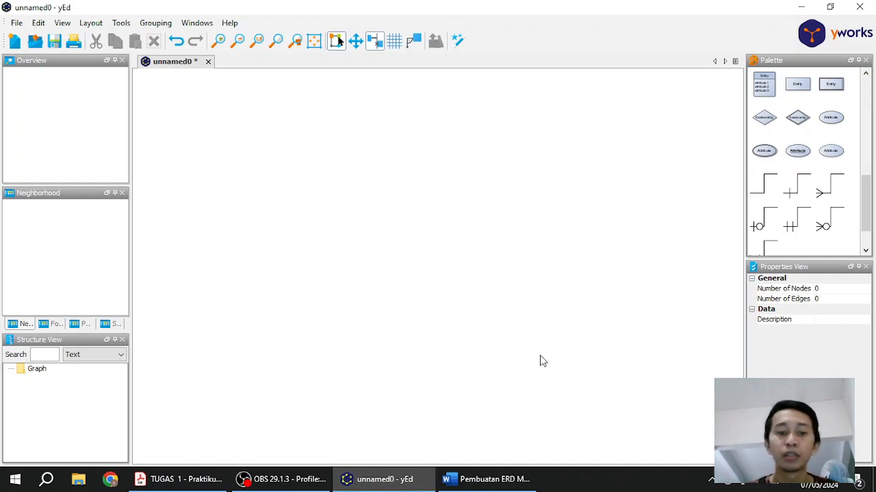
pyautogui.click(180, 479)
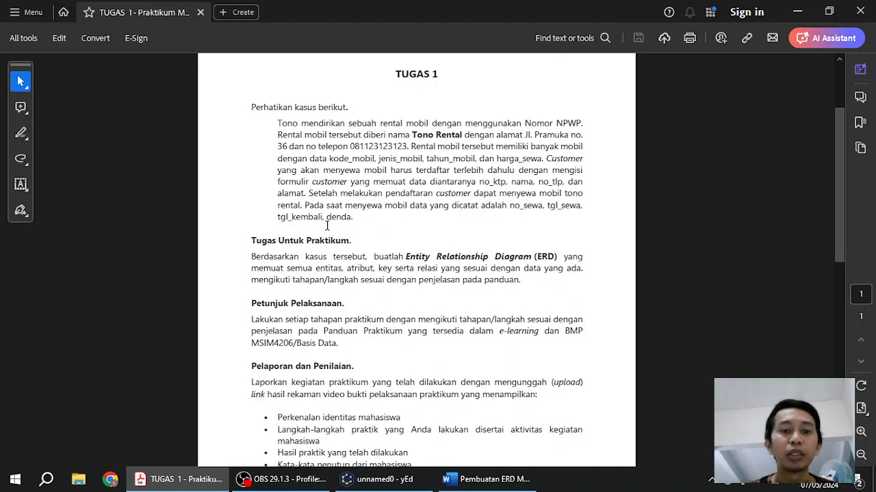
pyautogui.scroll(-1, 334, 292)
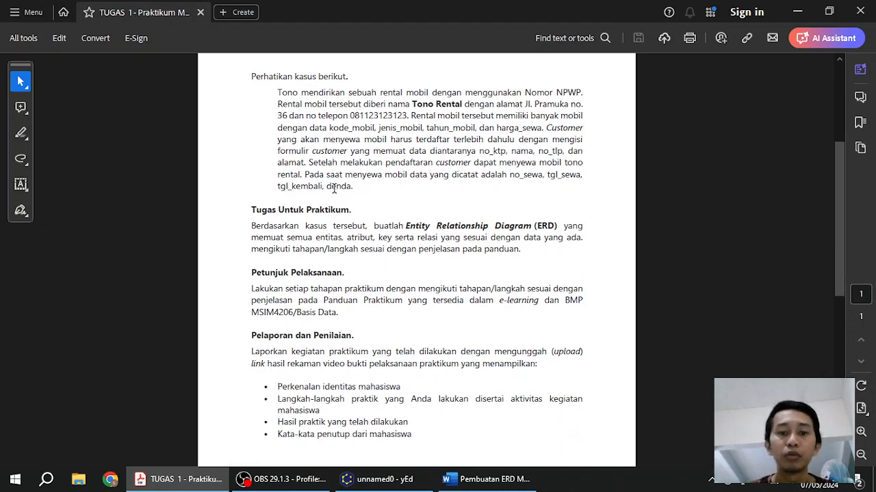
pyautogui.scroll(1, 335, 189)
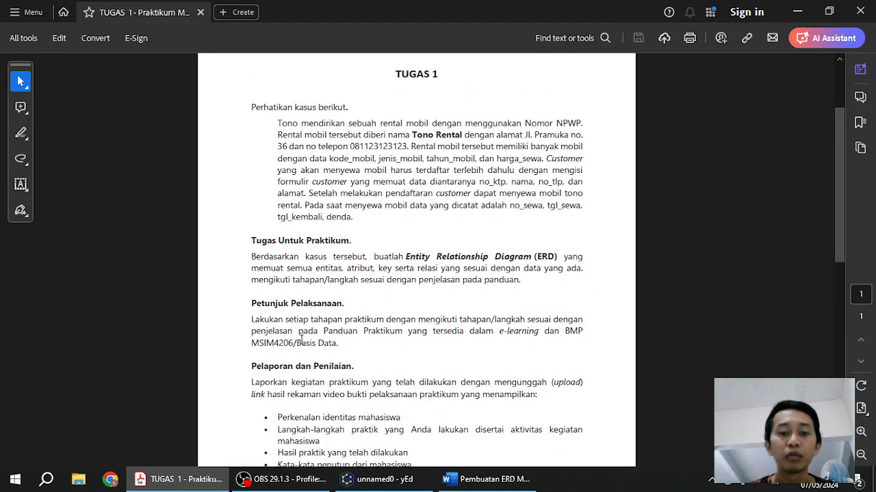
# Switch to the Word document on the ERD design, hide its formatting marks, and review its entity, attribute and relation sections.
pyautogui.click(470, 484)
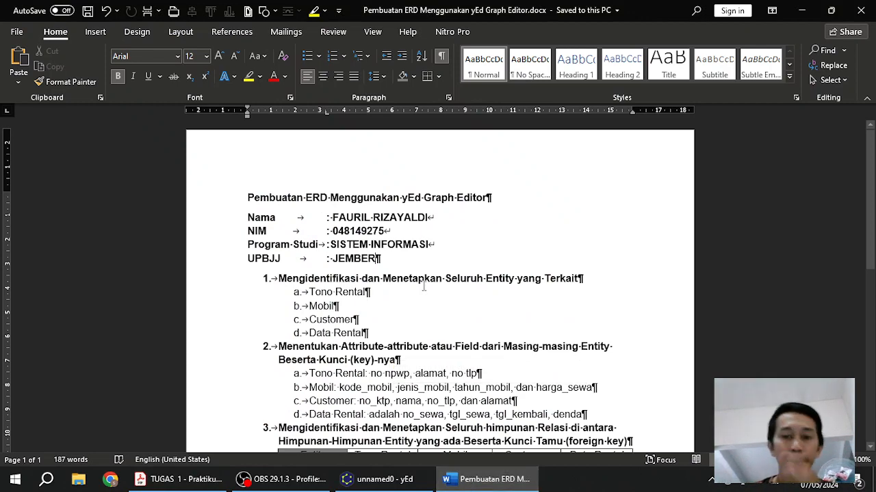
pyautogui.scroll(-1, 423, 287)
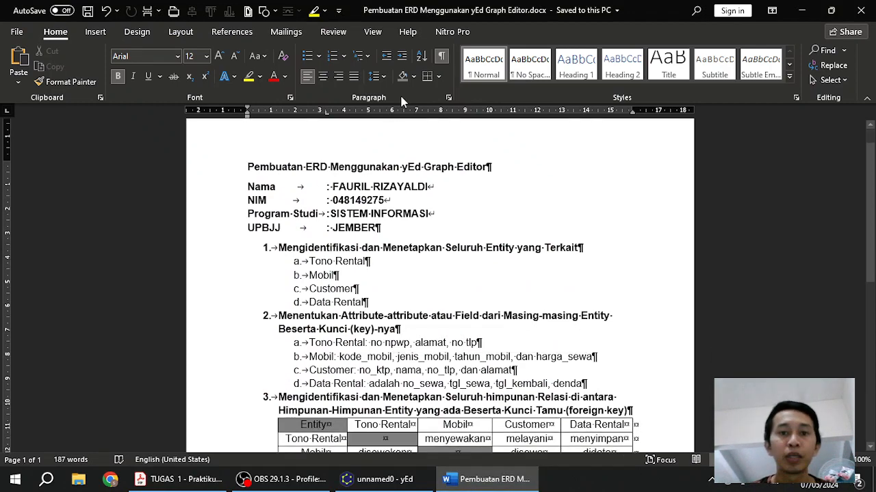
pyautogui.click(442, 60)
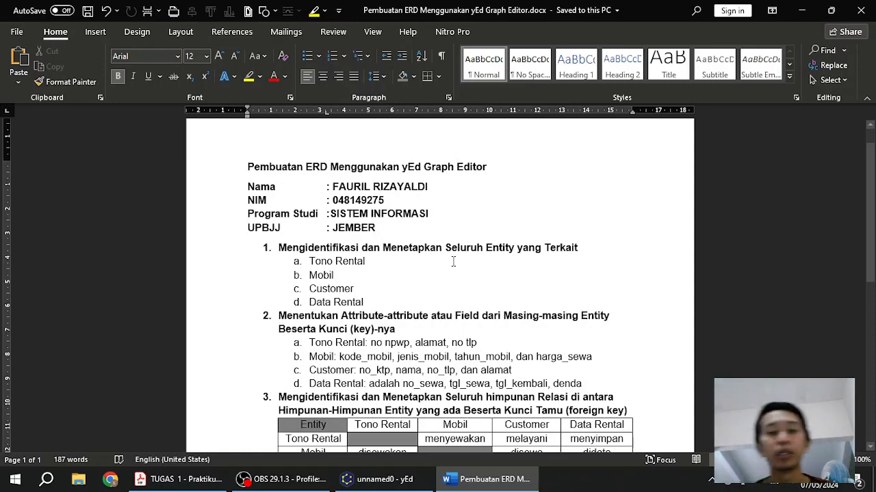
pyautogui.scroll(-5, 270, 248)
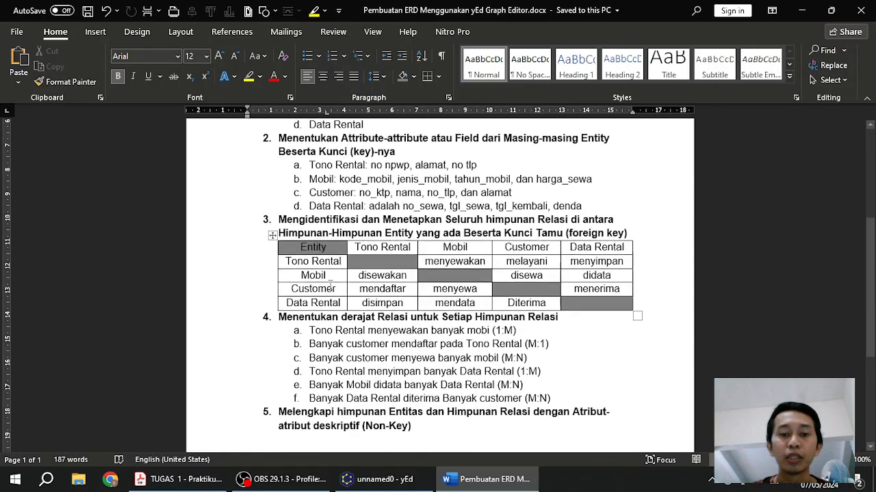
pyautogui.scroll(4, 271, 277)
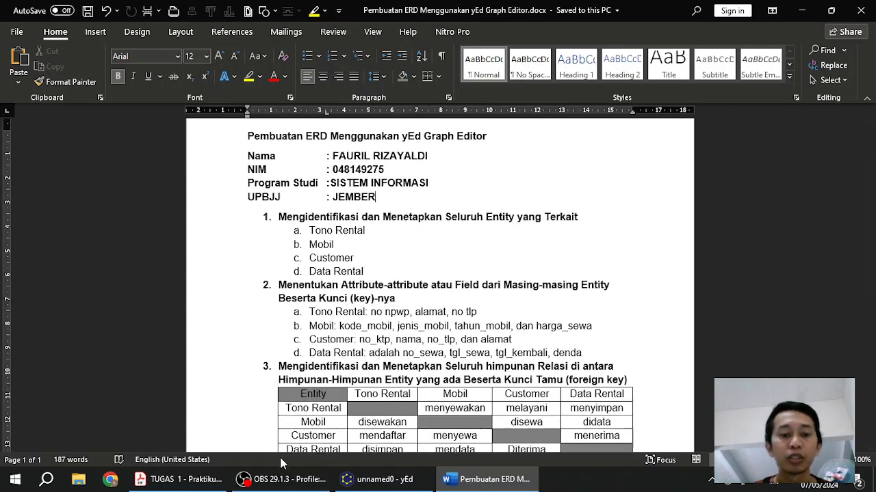
# Compare the case description in the TUGAS 1 PDF with the entities and attributes listed in the Word document.
pyautogui.moveTo(261, 481)
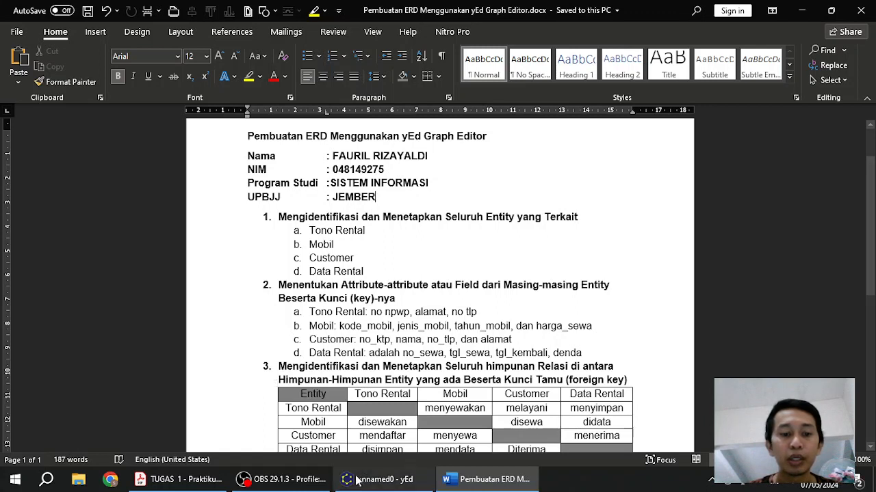
pyautogui.moveTo(392, 483)
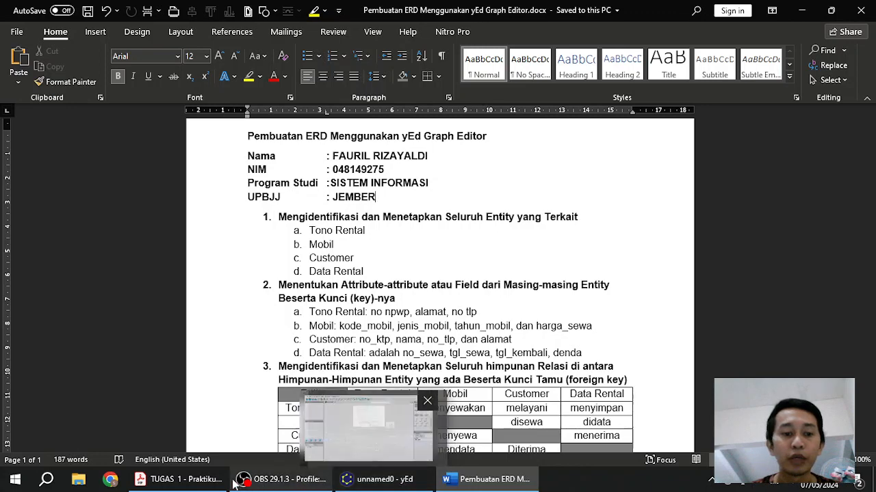
pyautogui.click(212, 481)
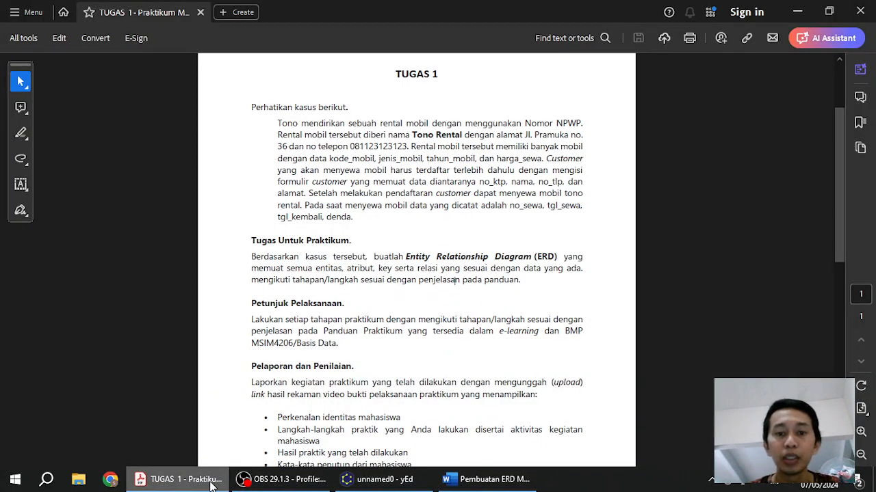
pyautogui.click(212, 483)
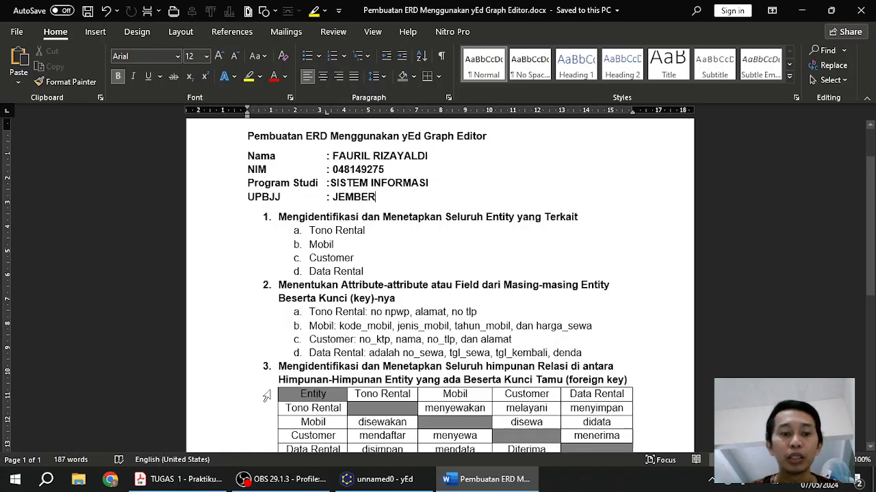
pyautogui.click(179, 479)
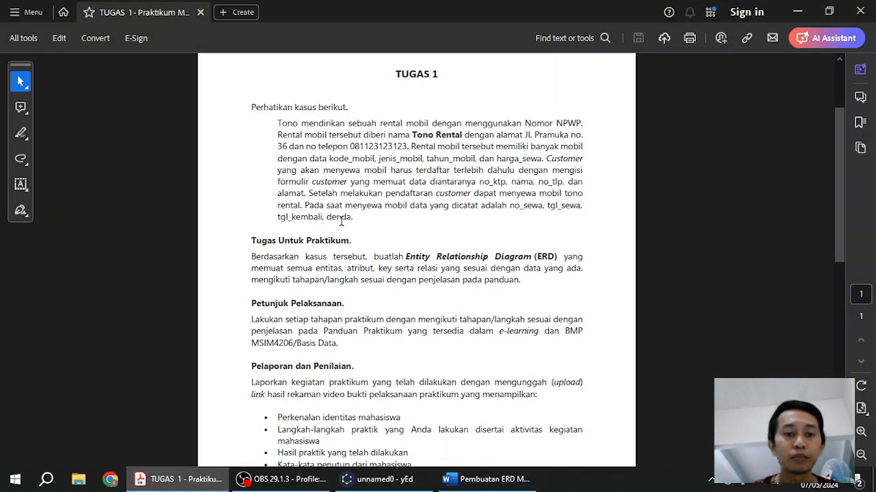
pyautogui.click(476, 483)
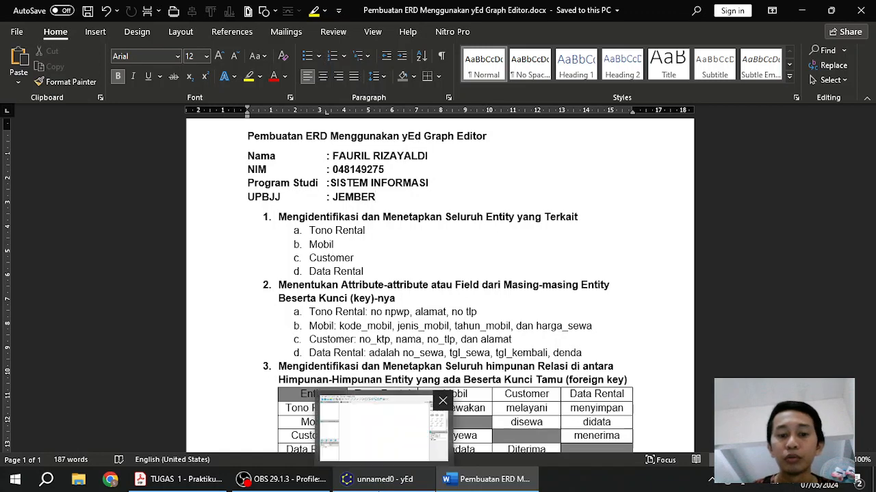
# Switch to yEd and place a plain Entity Relationship entity node in the upper-left area of the diagram.
pyautogui.click(383, 480)
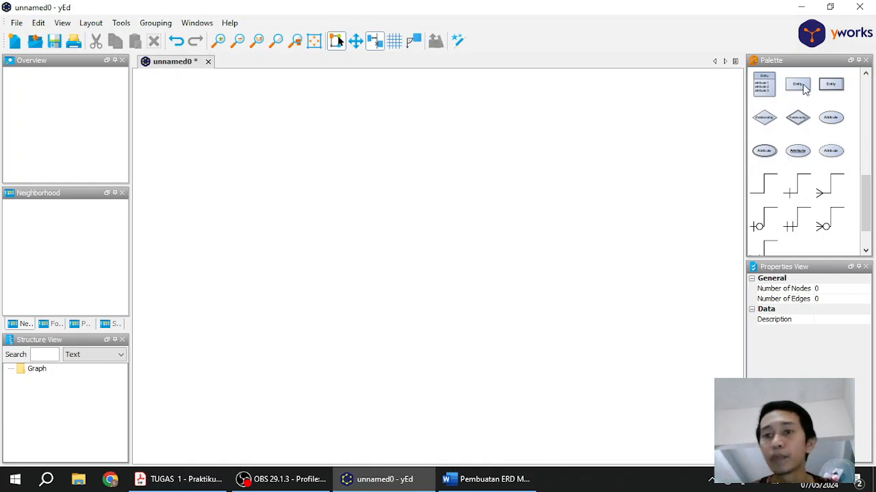
pyautogui.scroll(2, 797, 130)
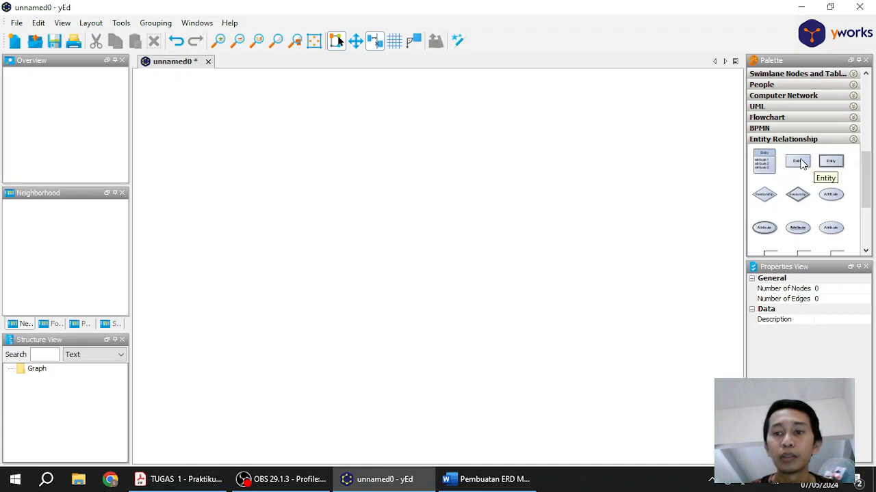
pyautogui.click(764, 164)
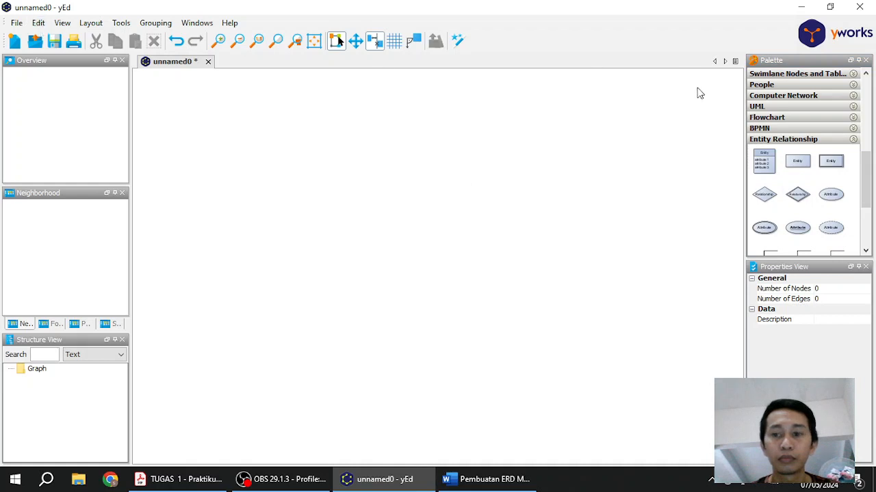
pyautogui.click(821, 163)
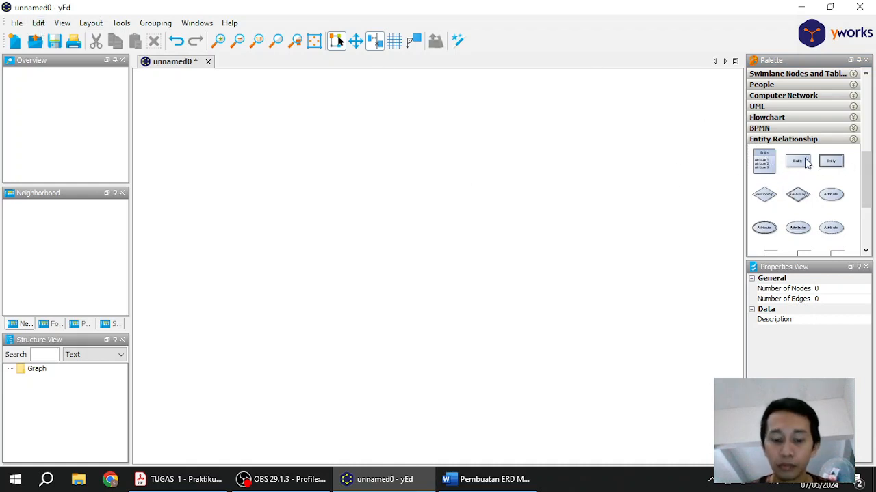
pyautogui.moveTo(806, 163); pyautogui.dragTo(273, 178)
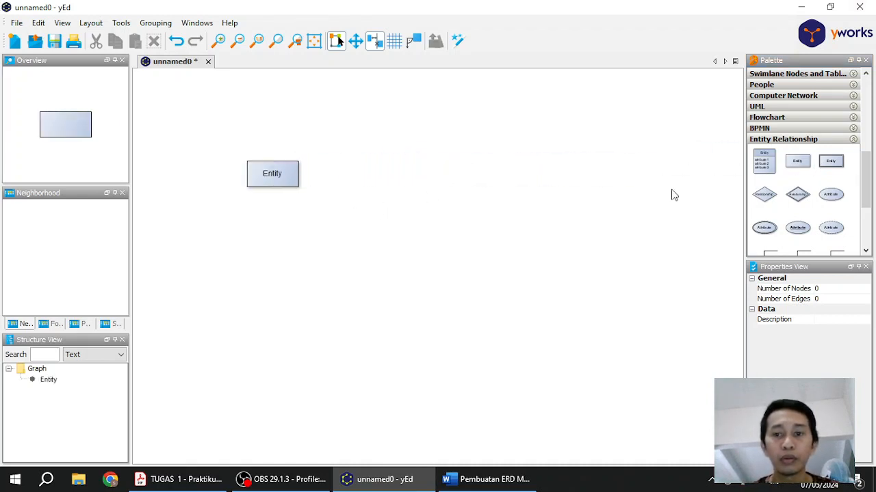
# Check the entity list in Word, add a second entity in yEd, and position it level with the first at X 685, Y 144.
pyautogui.click(492, 482)
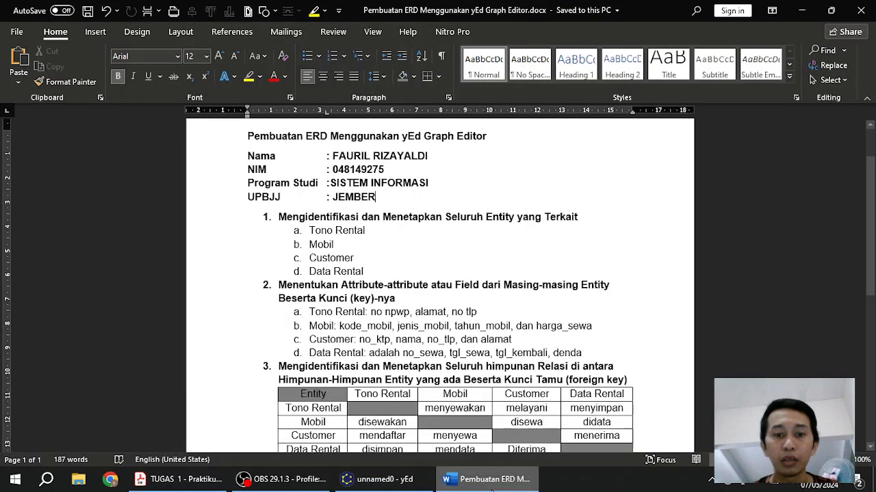
pyautogui.moveTo(407, 483)
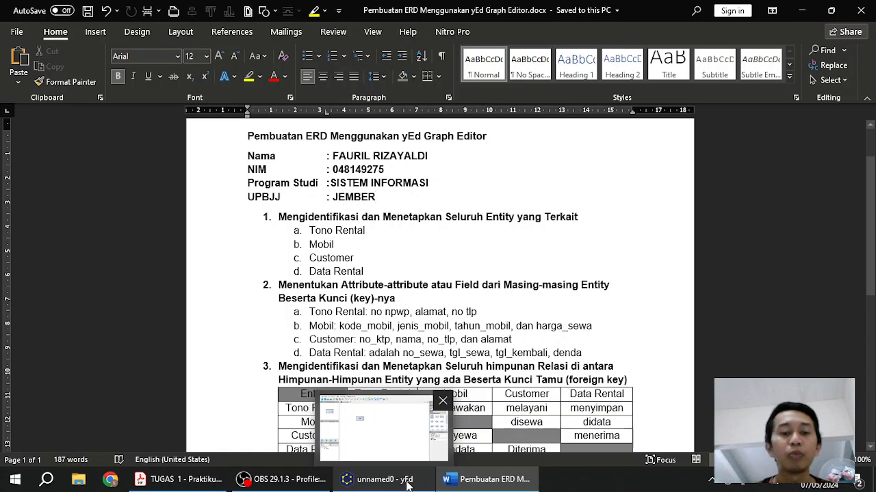
pyautogui.click(408, 484)
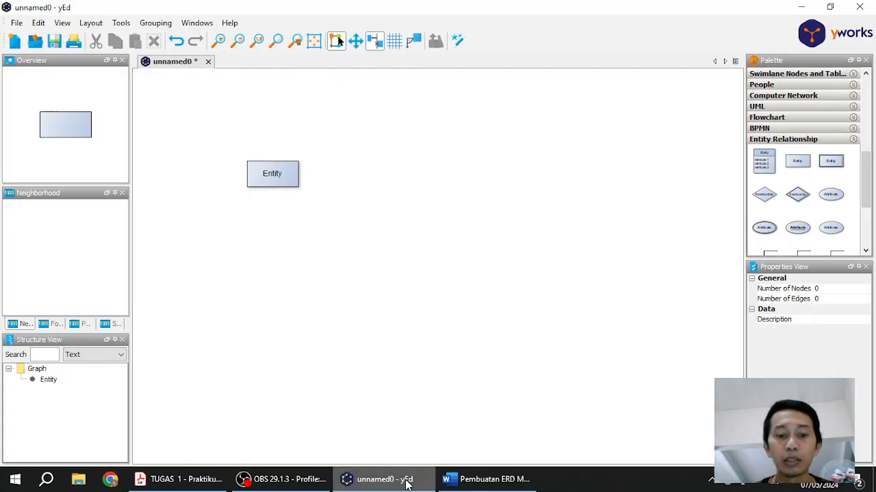
pyautogui.click(799, 166)
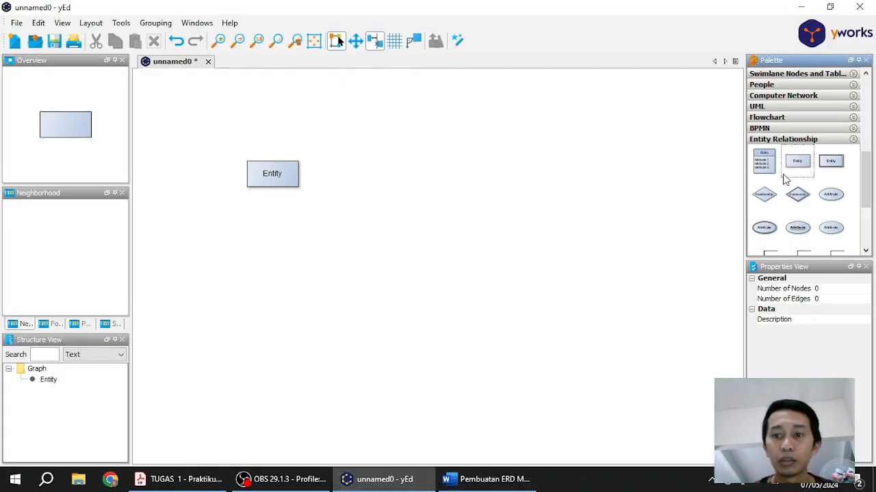
pyautogui.moveTo(802, 168); pyautogui.dragTo(512, 184)
pyautogui.moveTo(514, 181); pyautogui.dragTo(561, 197)
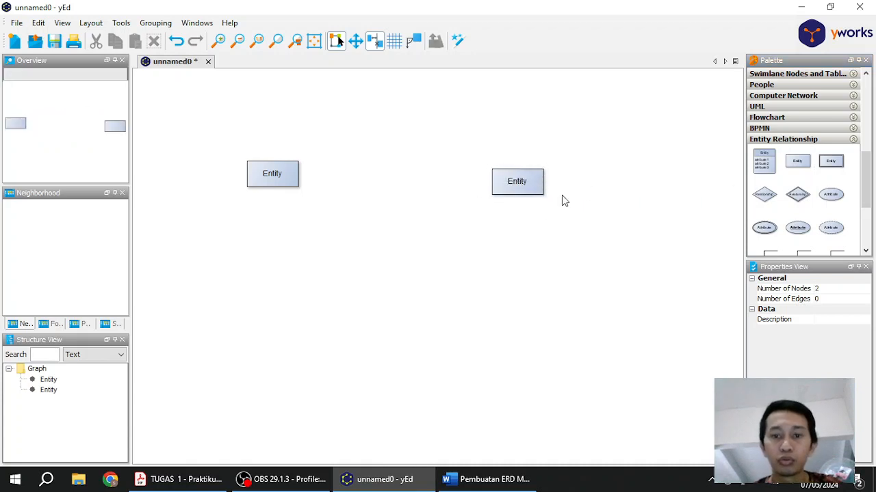
pyautogui.click(527, 187)
pyautogui.moveTo(531, 183); pyautogui.dragTo(611, 174)
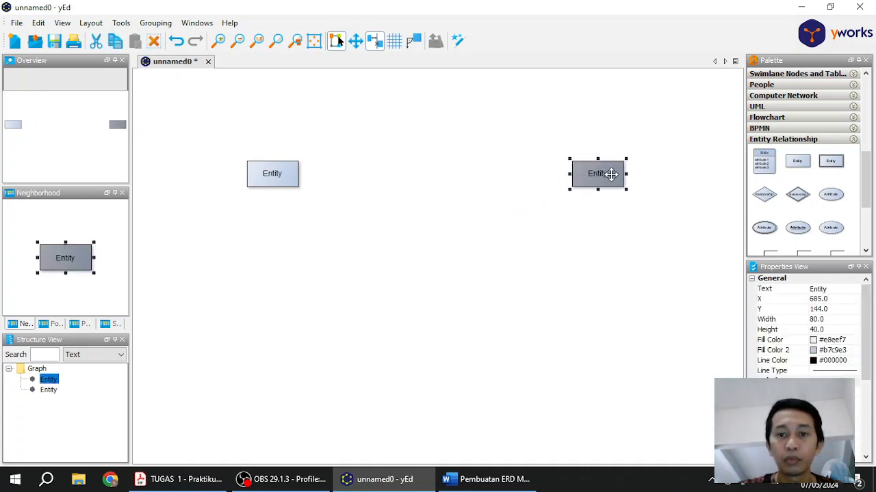
# Add two more entities beneath the upper pair and align the lower-left one at X 178, Y 416 to complete the rectangle.
pyautogui.moveTo(800, 163); pyautogui.dragTo(601, 353)
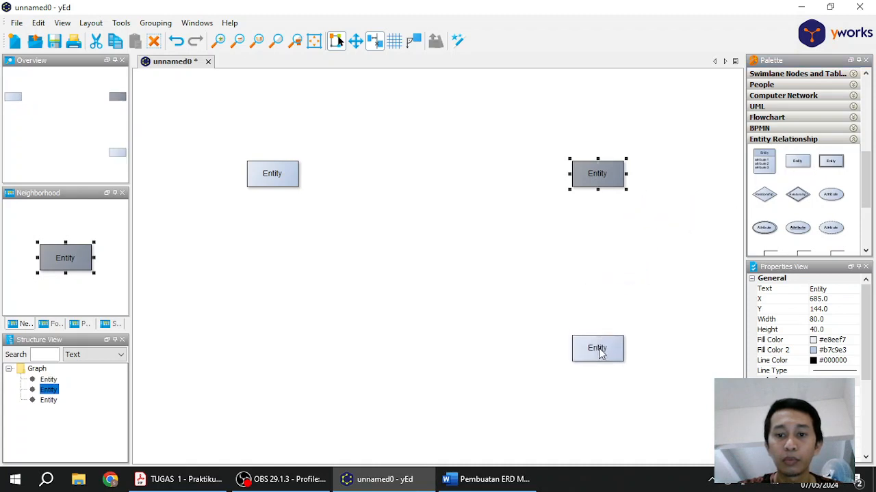
pyautogui.moveTo(802, 170); pyautogui.dragTo(271, 353)
pyautogui.moveTo(273, 356); pyautogui.dragTo(274, 357)
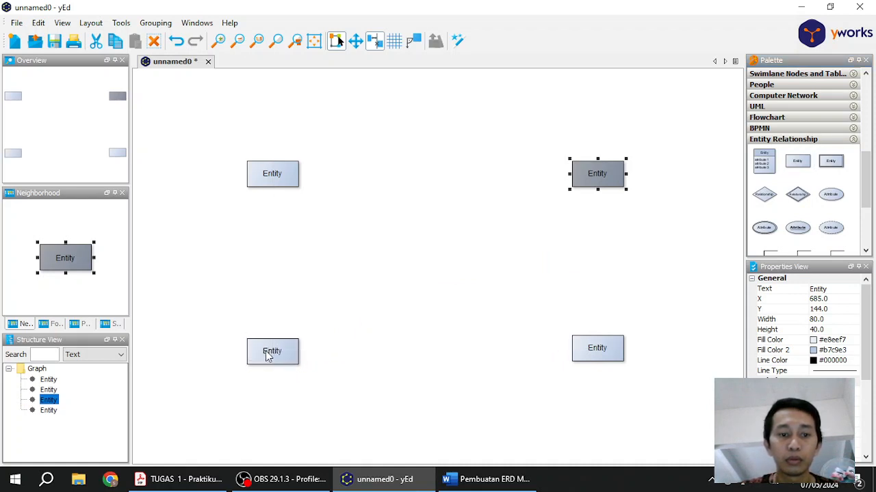
pyautogui.click(264, 353)
pyautogui.moveTo(263, 353); pyautogui.dragTo(258, 346)
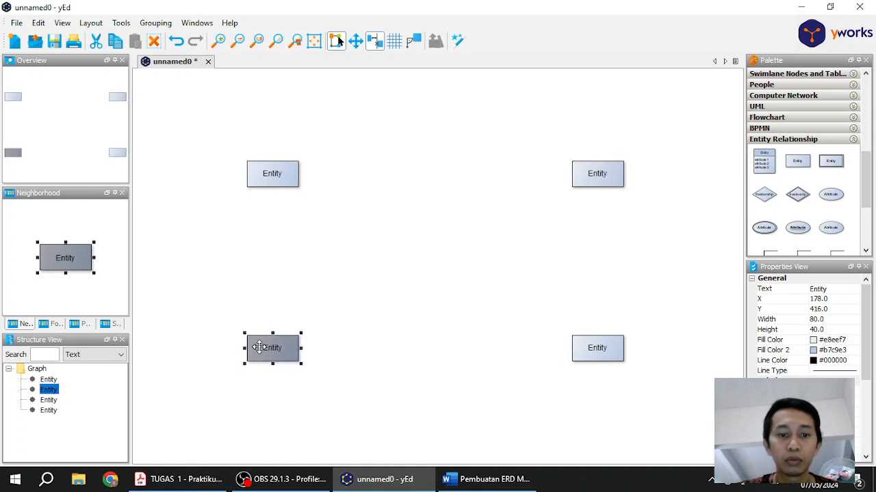
# Check the entity list in the Word document, and label the upper-left entity in yEd "Tono Rental".
pyautogui.click(346, 303)
pyautogui.click(470, 478)
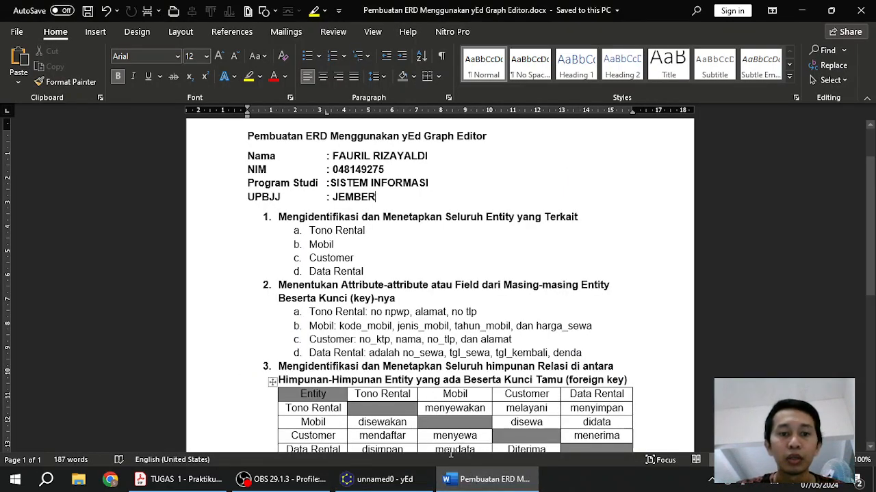
pyautogui.click(466, 484)
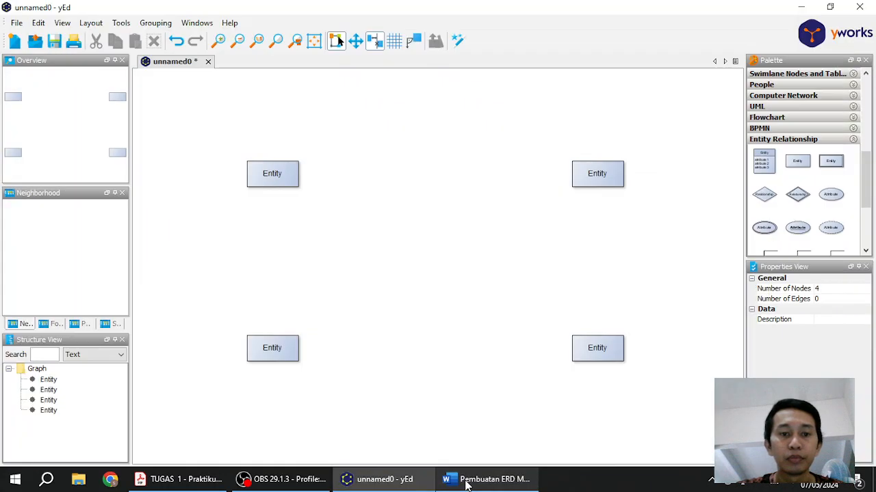
pyautogui.click(268, 176)
pyautogui.doubleClick(266, 174)
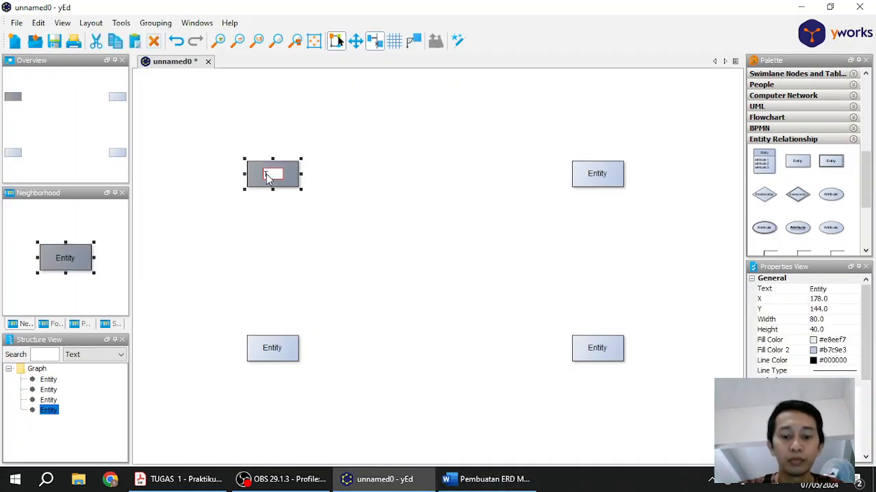
pyautogui.write('Dono Rental')
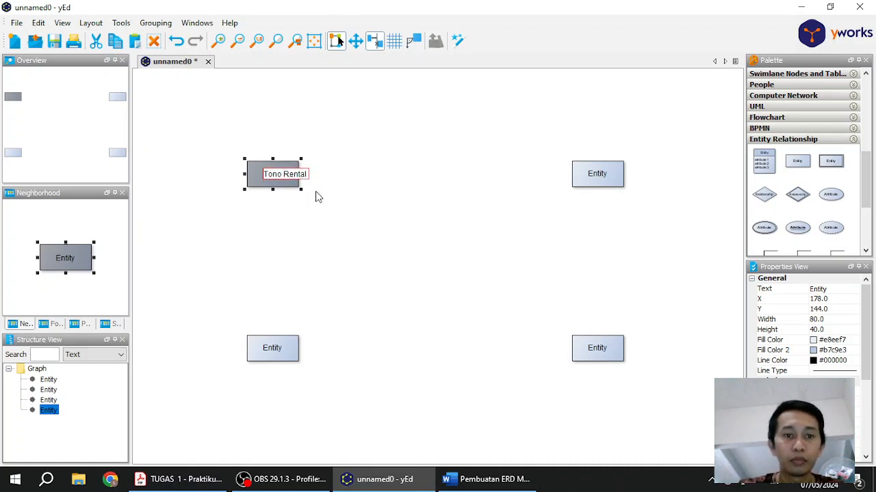
pyautogui.press('Return')
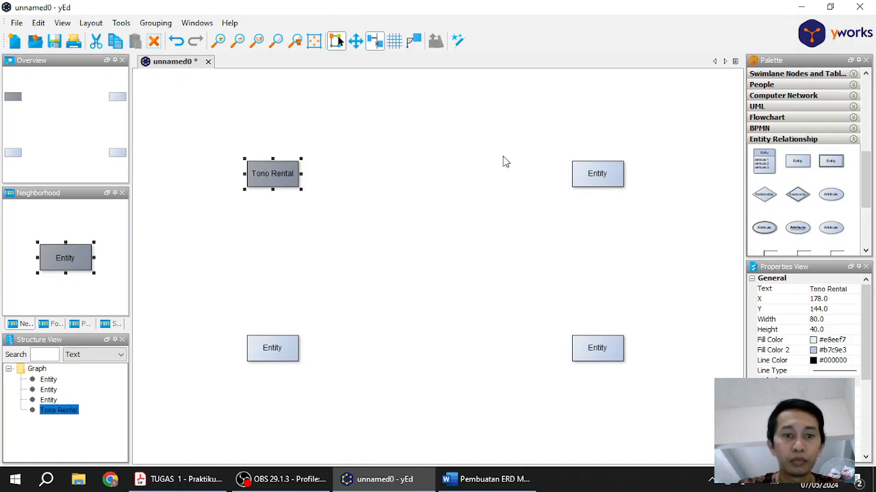
# Look up the second entity name in Word, and label the upper-right entity in yEd "Mobil".
pyautogui.click(487, 480)
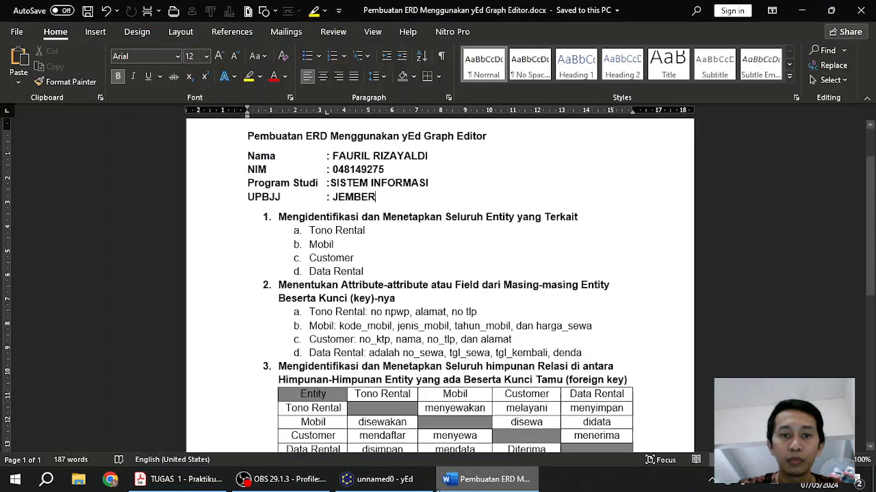
pyautogui.click(402, 484)
pyautogui.click(593, 187)
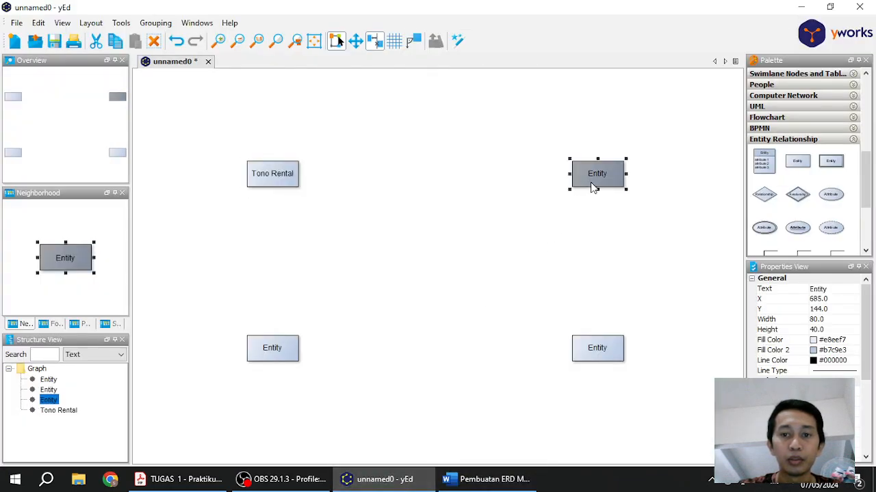
pyautogui.doubleClick(593, 187)
pyautogui.write('M')
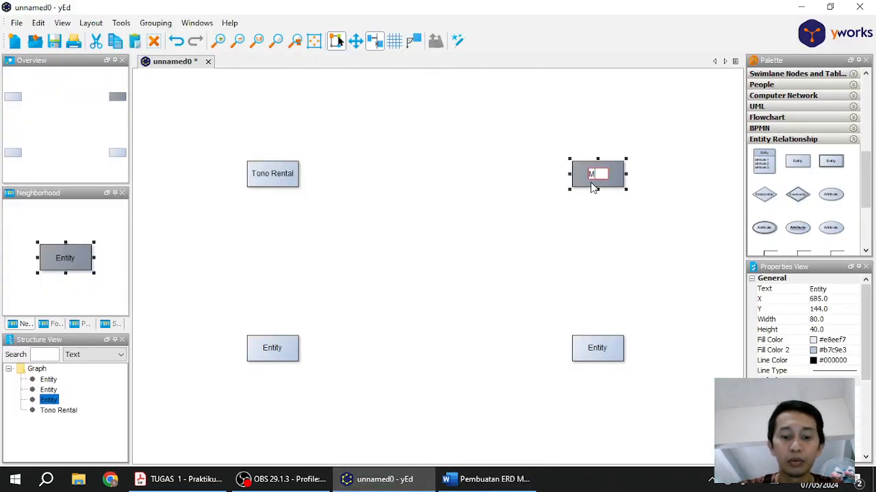
pyautogui.write('obil')
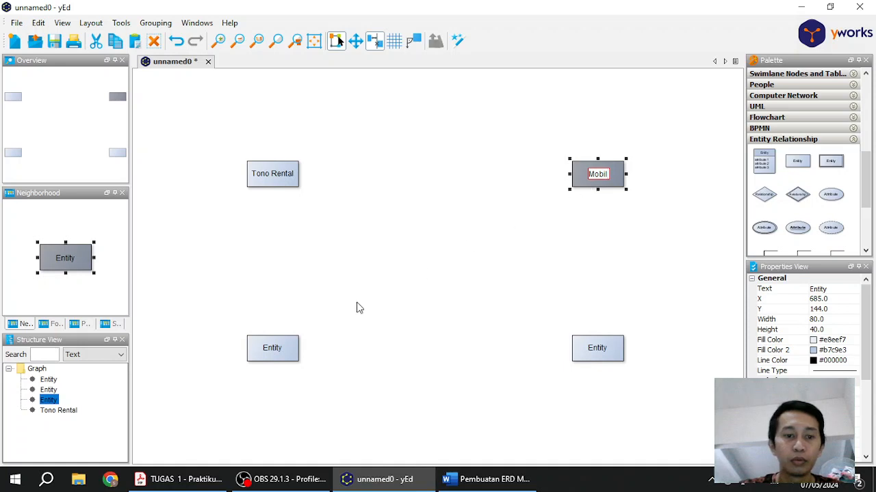
pyautogui.press('Return')
# Label the lower-left entity "Customer".
pyautogui.click(290, 349)
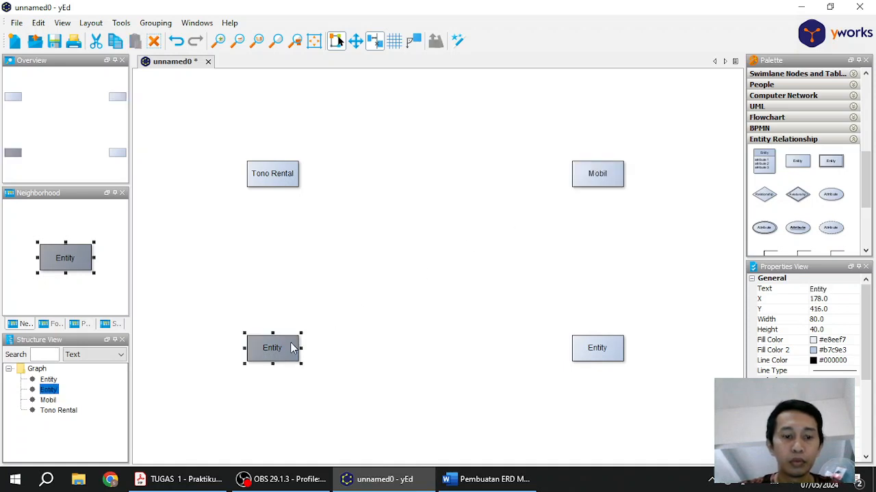
pyautogui.press('F2')
pyautogui.write('Custom')
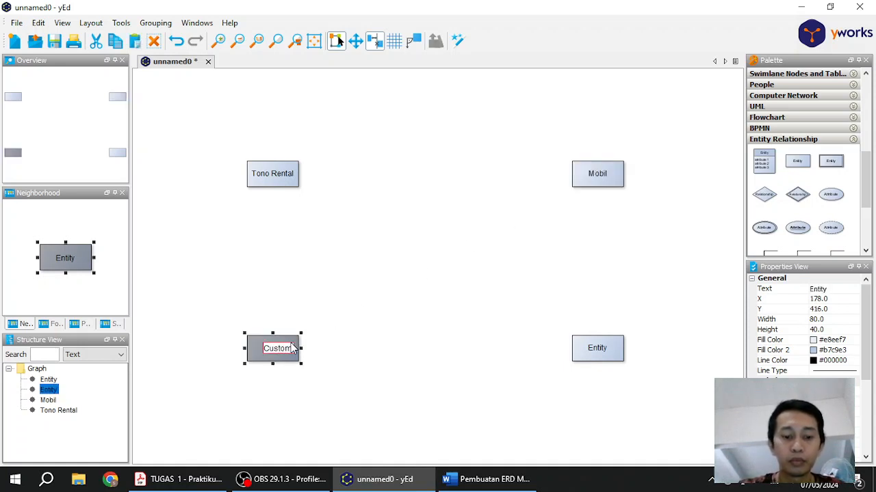
pyautogui.write('er')
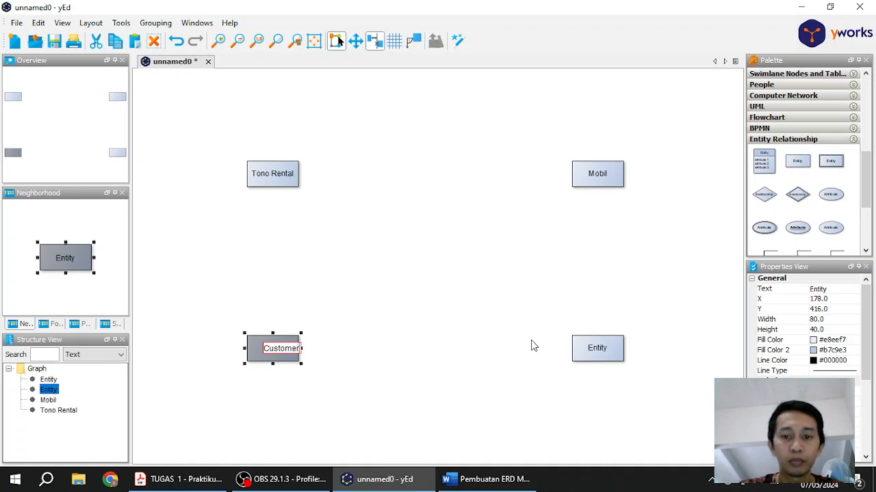
pyautogui.press('Return')
# Label the lower-right entity "Data Rental".
pyautogui.click(612, 349)
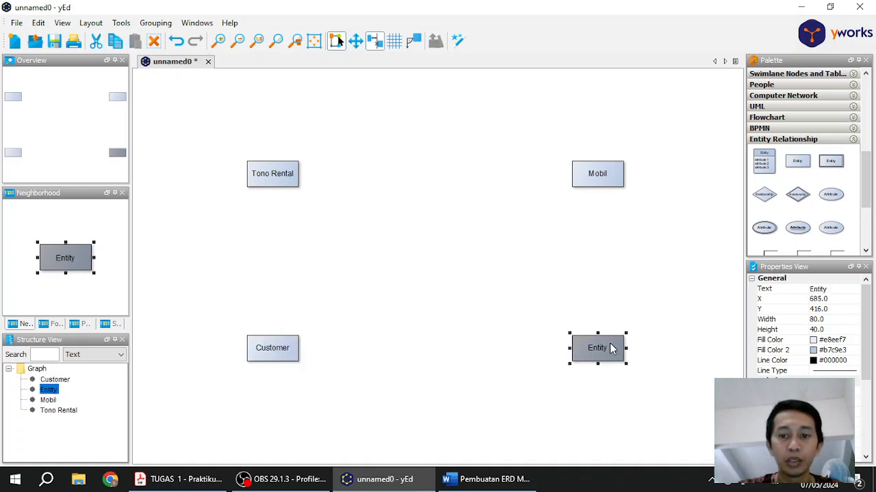
pyautogui.doubleClick(612, 349)
pyautogui.write('Data')
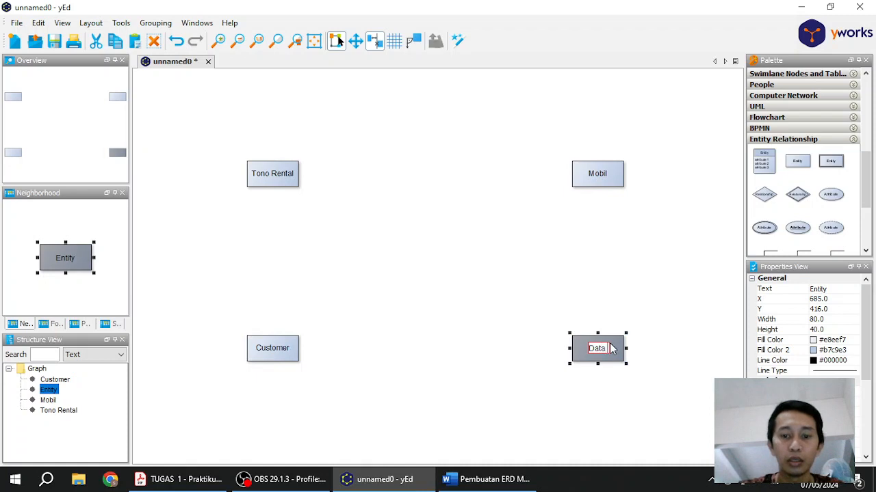
pyautogui.write(' Rental')
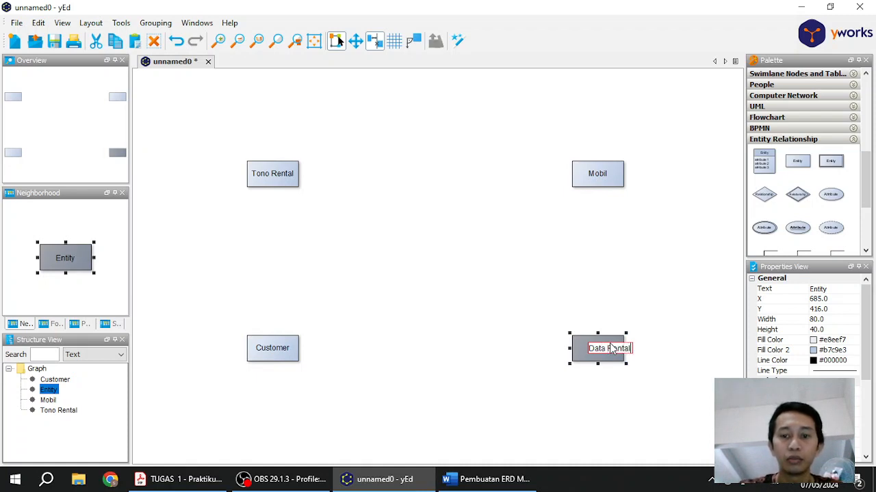
pyautogui.press('Return')
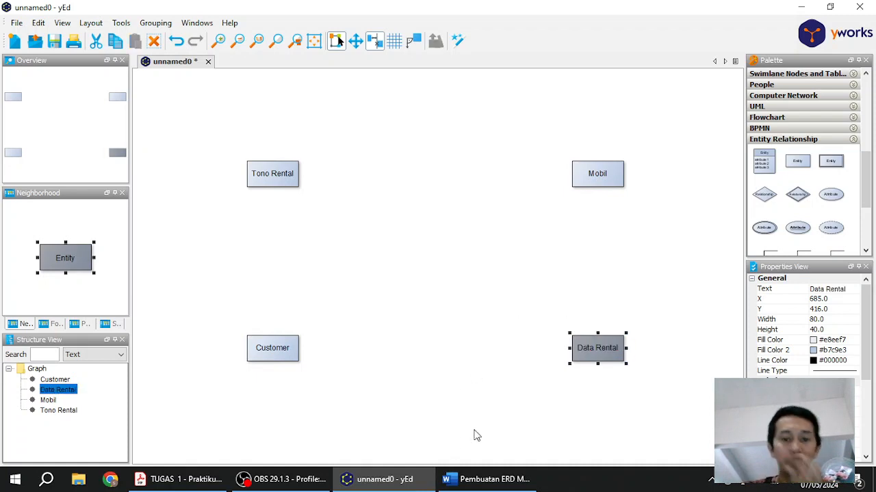
pyautogui.click(488, 424)
# Check the attribute lists in Word against the TUGAS 1 PDF, and place three plain attribute nodes in a row above Tono Rental in yEd.
pyautogui.click(483, 478)
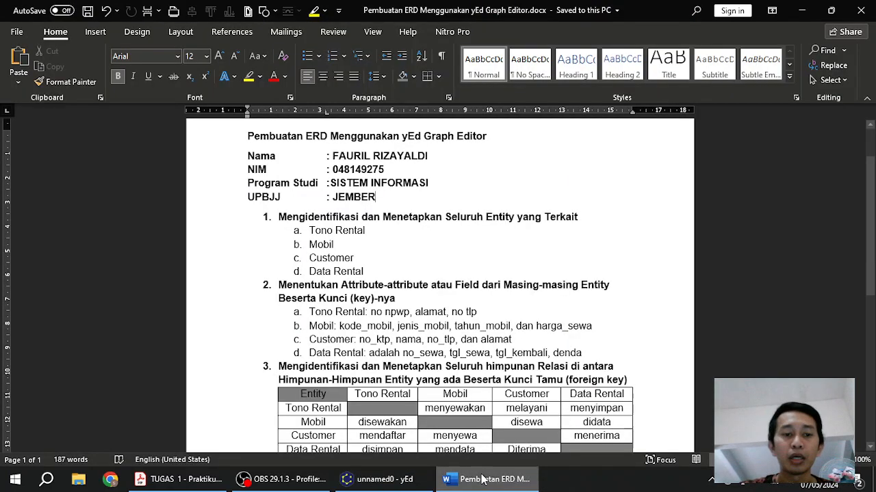
pyautogui.scroll(-1, 422, 350)
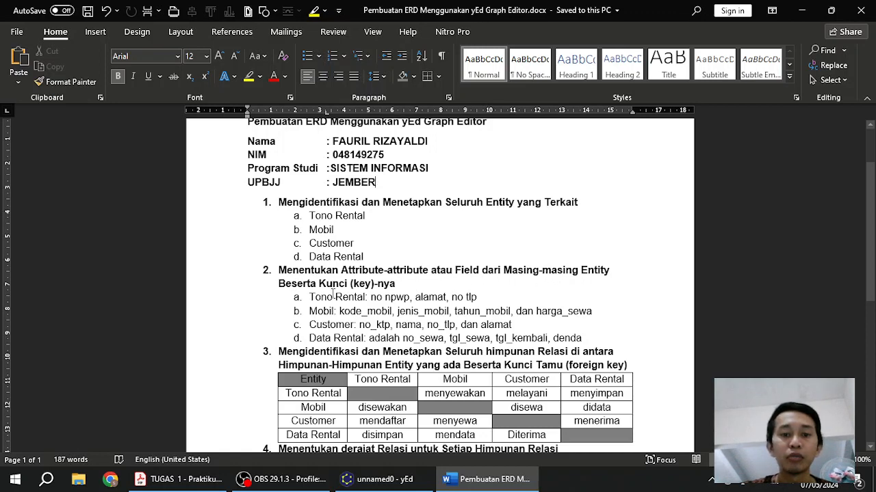
pyautogui.click(199, 490)
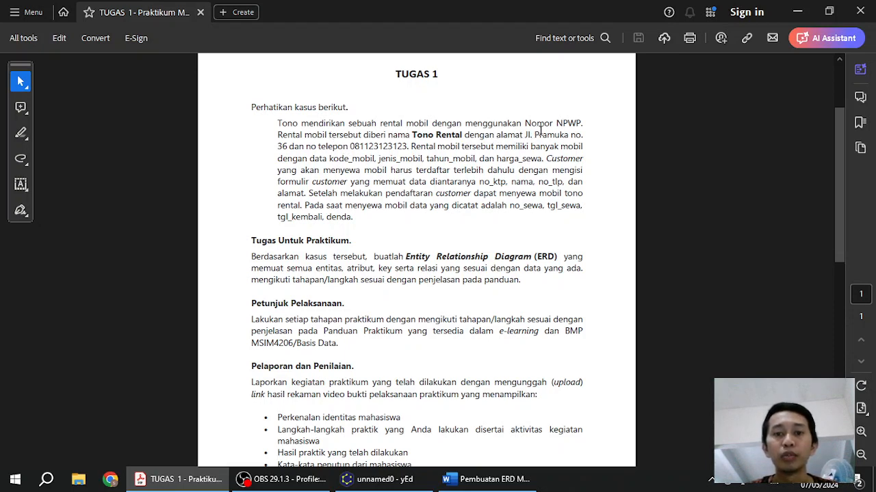
pyautogui.click(464, 487)
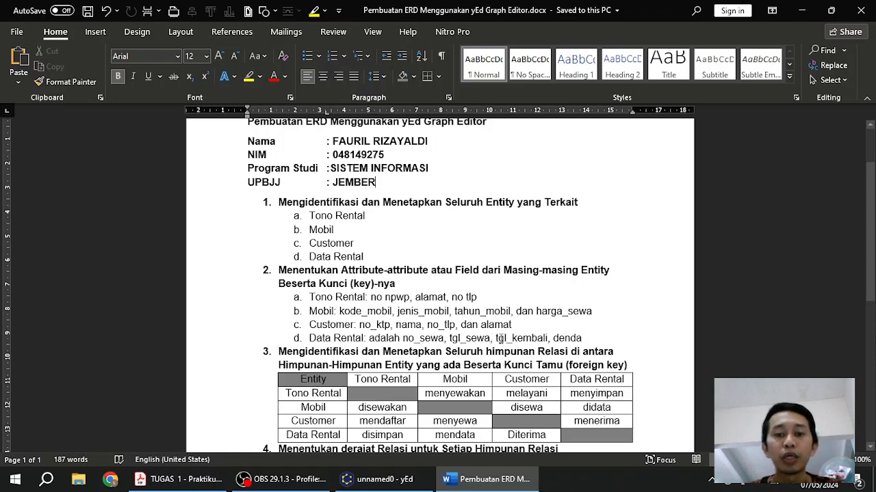
pyautogui.click(370, 481)
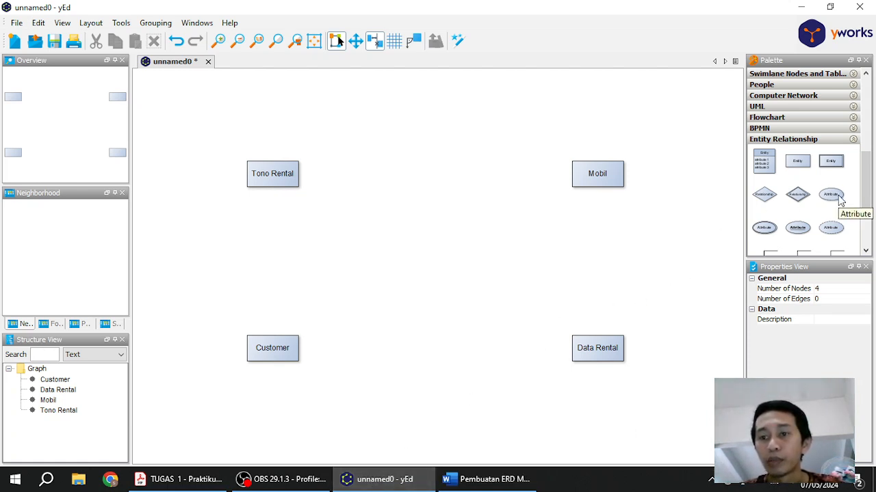
pyautogui.moveTo(840, 198); pyautogui.dragTo(214, 135)
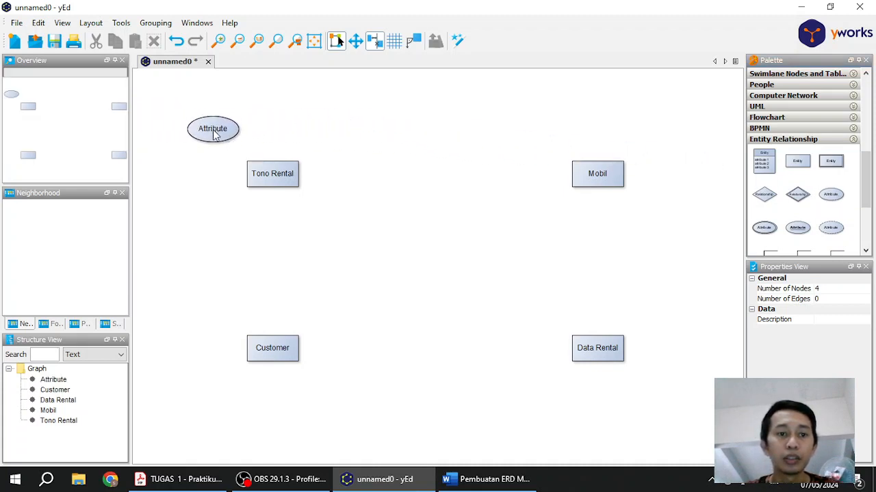
pyautogui.click(465, 489)
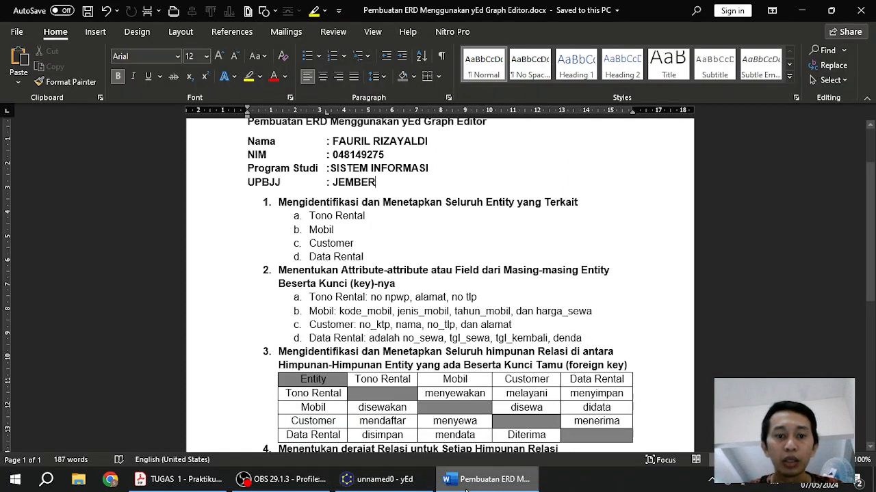
pyautogui.click(403, 483)
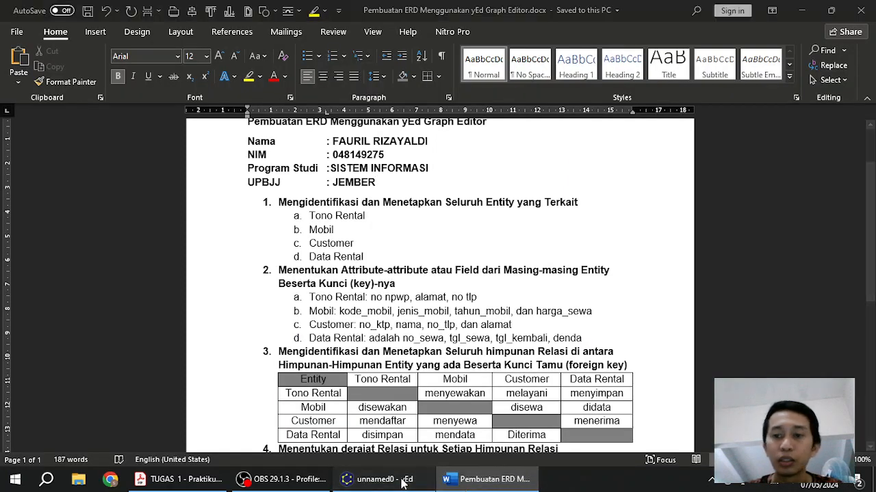
pyautogui.moveTo(831, 194); pyautogui.dragTo(288, 134)
pyautogui.moveTo(831, 194); pyautogui.dragTo(355, 136)
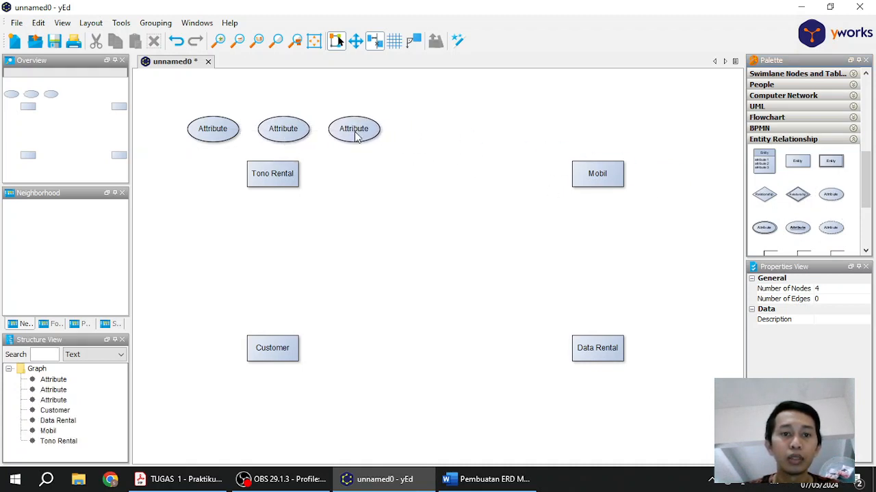
# Copy "no npwp" from the Tono Rental attributes in Word, and use it as the label of the leftmost attribute node in yEd.
pyautogui.click(452, 482)
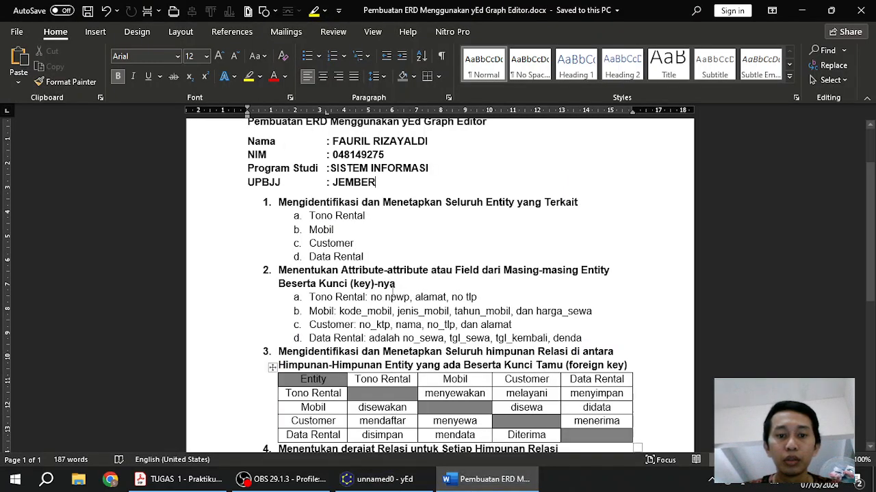
pyautogui.click(376, 297)
pyautogui.moveTo(375, 297); pyautogui.dragTo(409, 297)
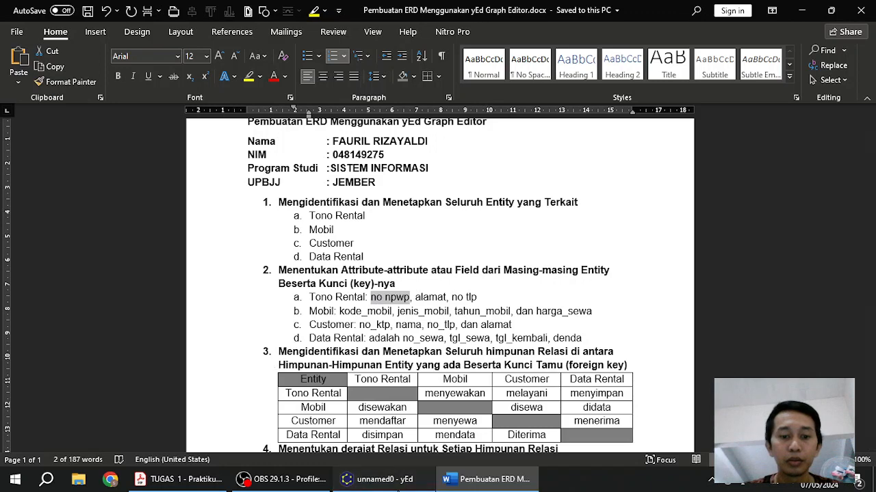
pyautogui.click(378, 479)
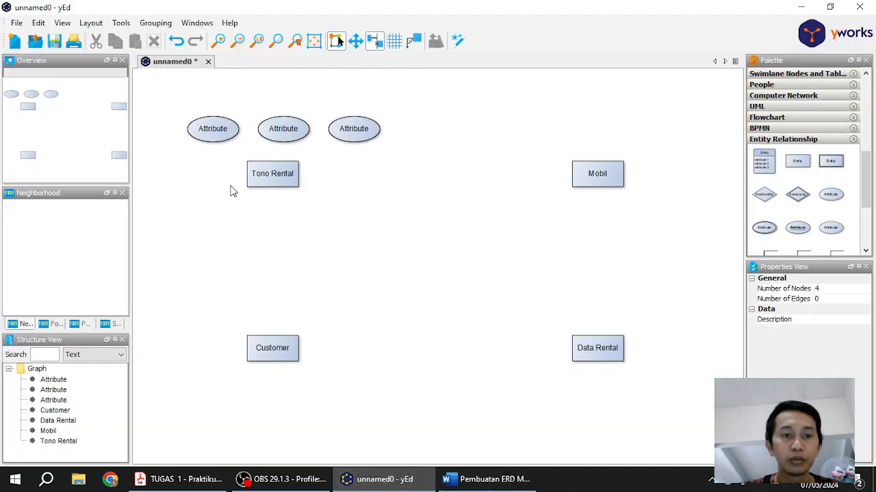
pyautogui.doubleClick(216, 142)
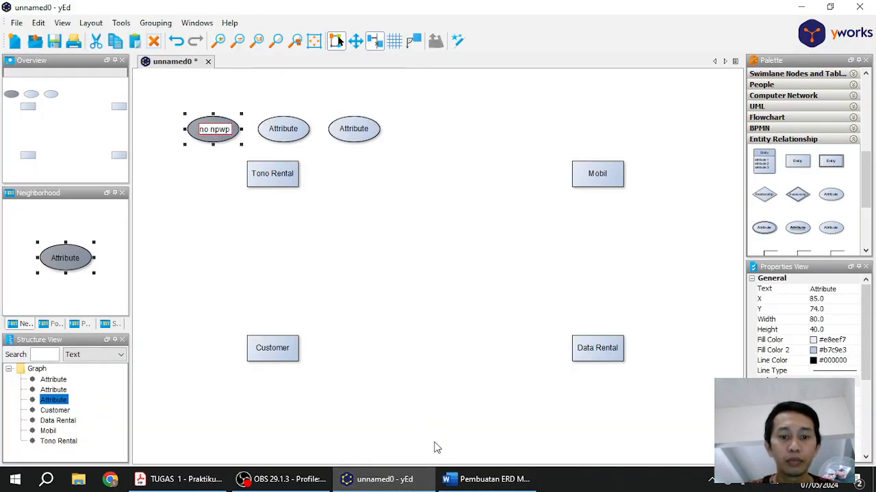
# Copy "alamat" from the Tono Rental attributes in Word, and label the middle attribute node above Tono Rental with it in yEd.
pyautogui.click(461, 479)
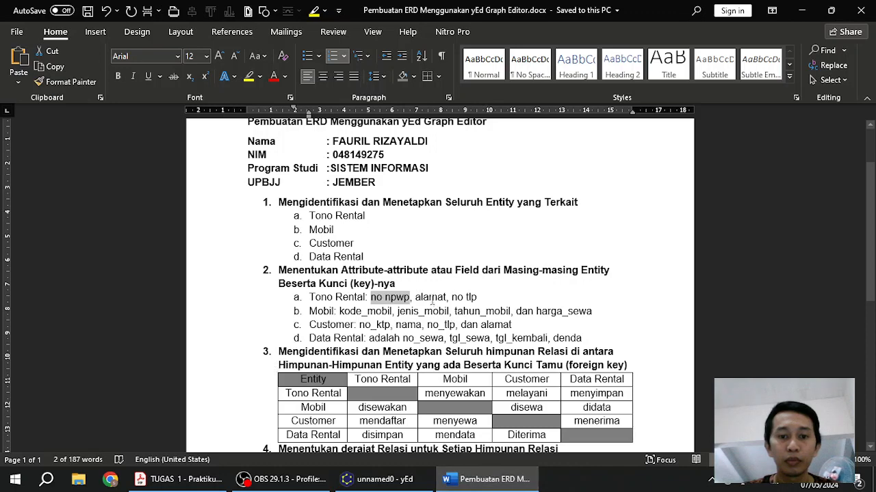
pyautogui.doubleClick(431, 298)
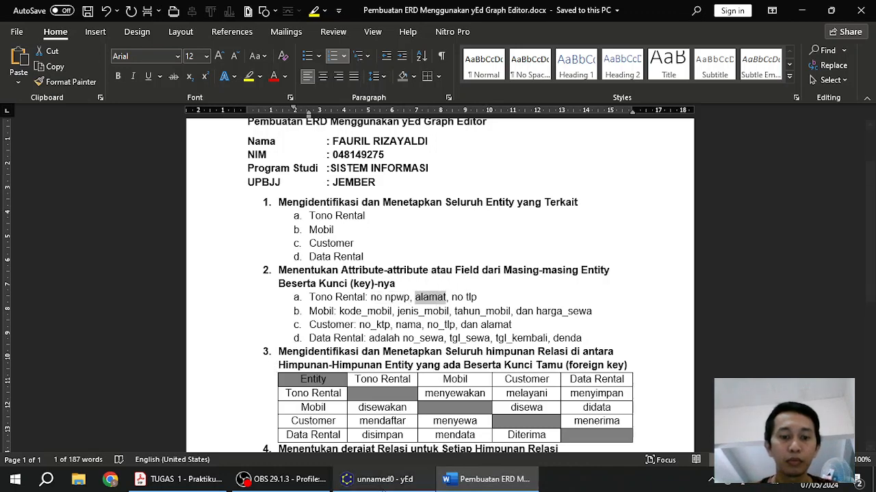
pyautogui.click(380, 479)
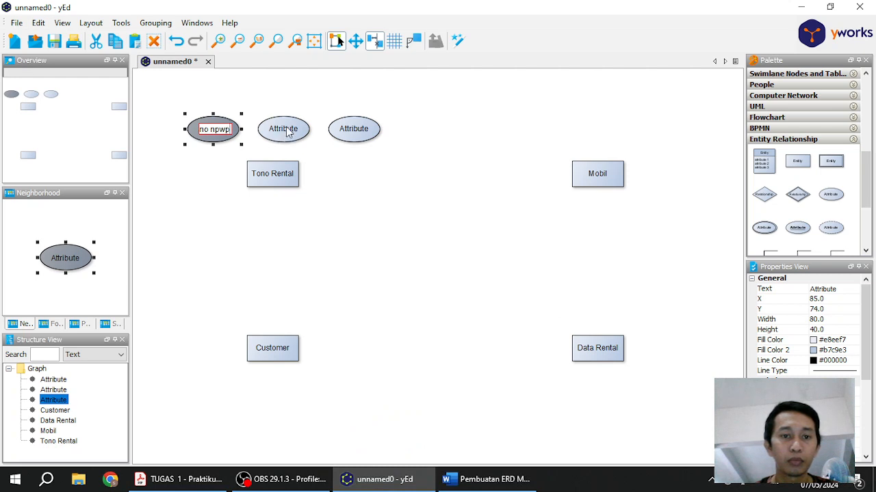
pyautogui.press('Return')
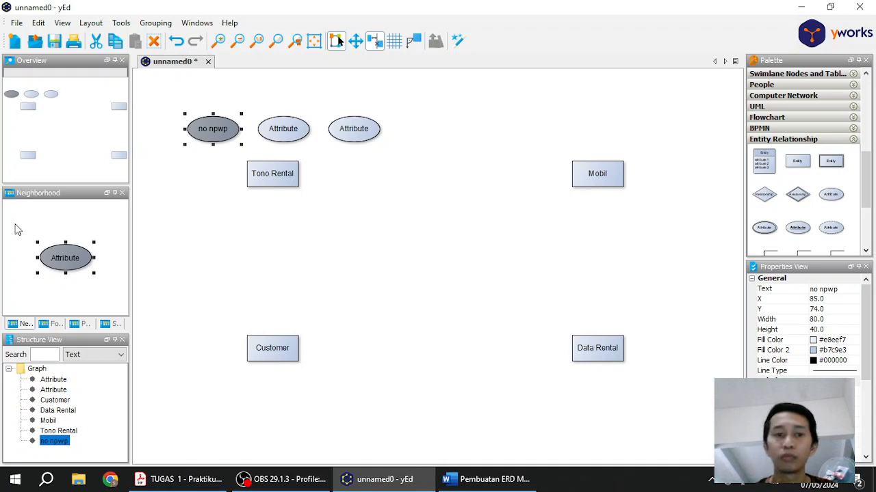
pyautogui.click(286, 137)
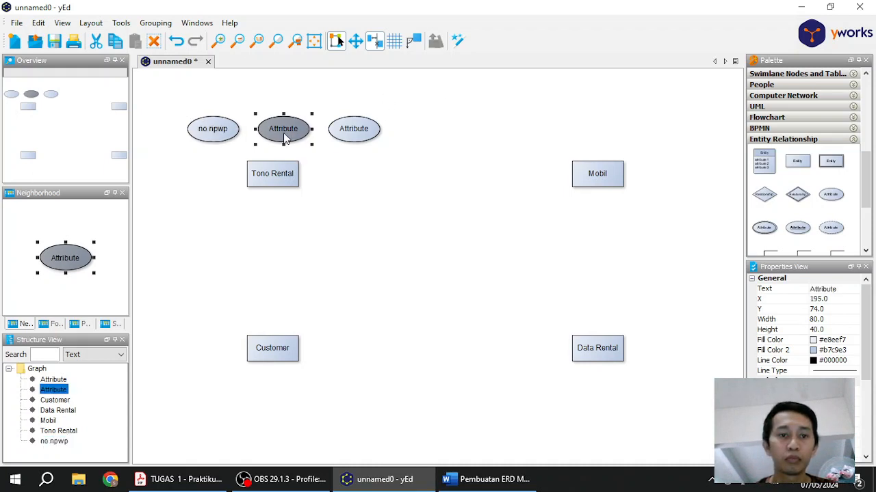
pyautogui.doubleClick(286, 137)
pyautogui.write('alamat')
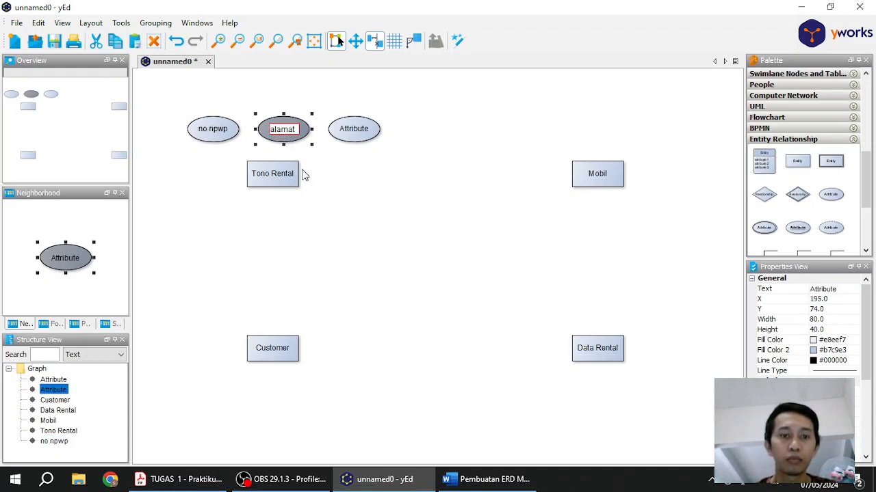
# Copy "no tlp" from the Tono Rental attributes in Word, and use it as the label of the third attribute node above Tono Rental in yEd.
pyautogui.click(482, 480)
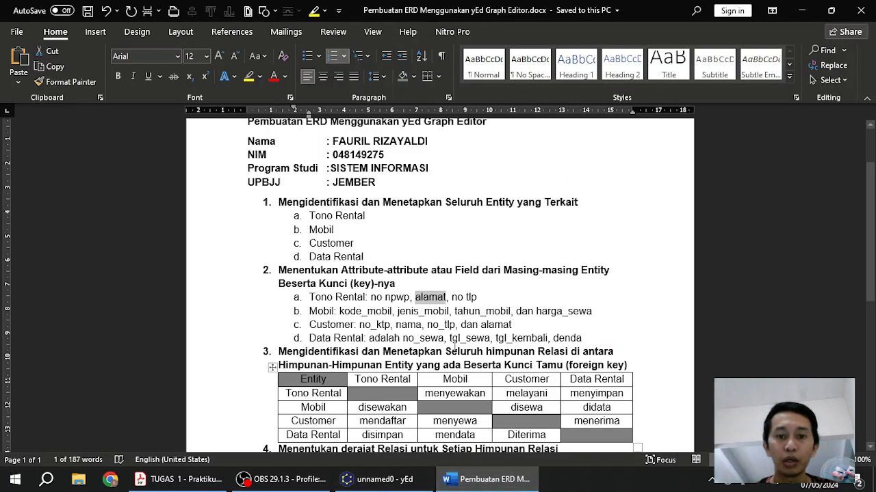
pyautogui.click(480, 295)
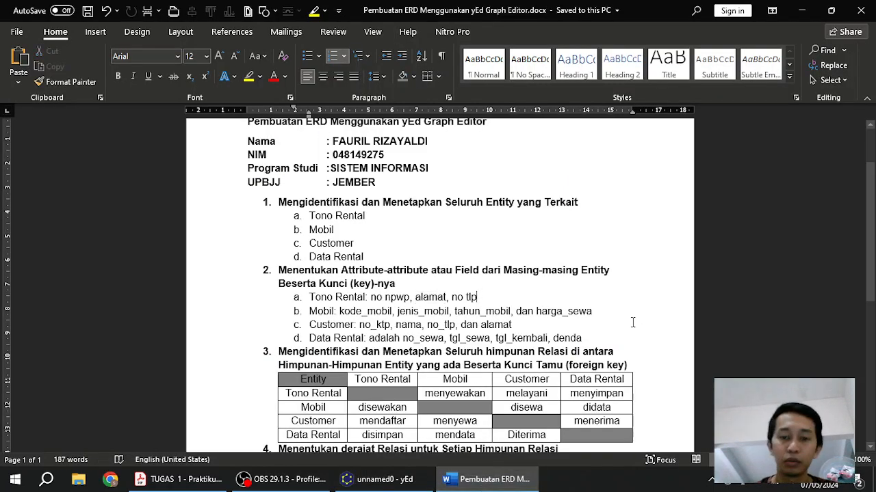
pyautogui.hotkey('ctrl', 'shift', 'Left')
pyautogui.hotkey('ctrl', 'shift', 'Left')
pyautogui.hotkey('ctrl', 'c')
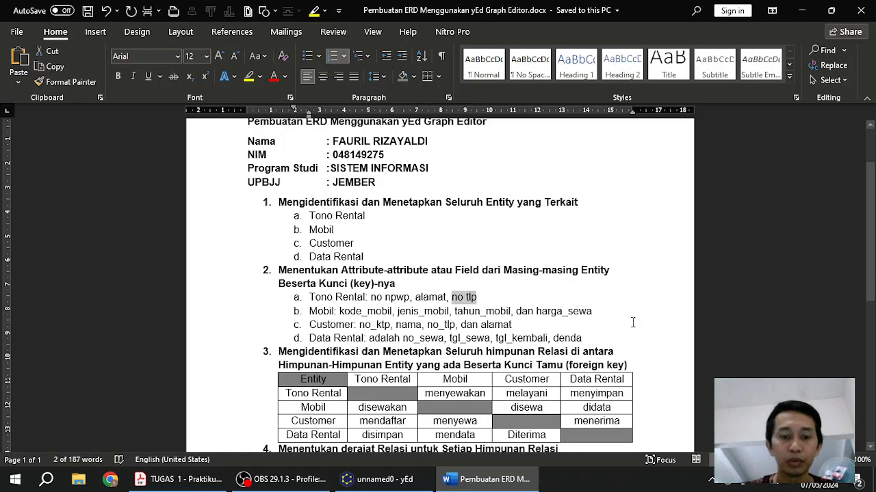
pyautogui.click(378, 479)
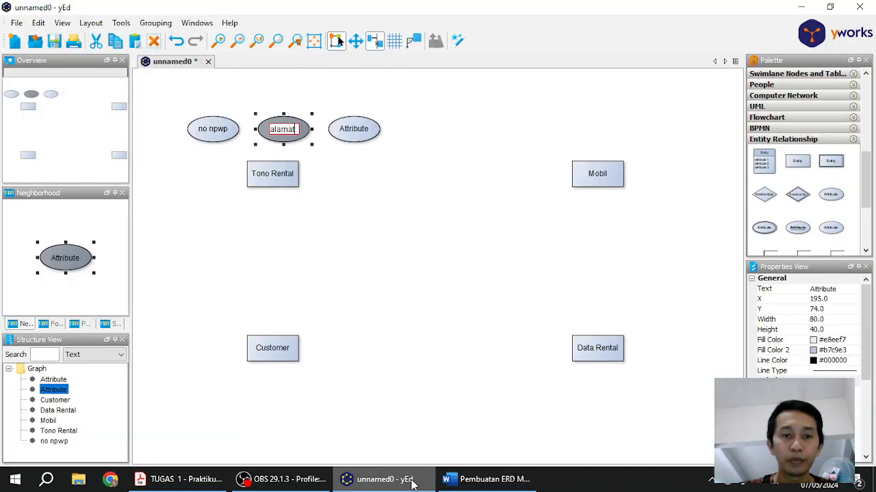
pyautogui.click(353, 137)
pyautogui.click(354, 136)
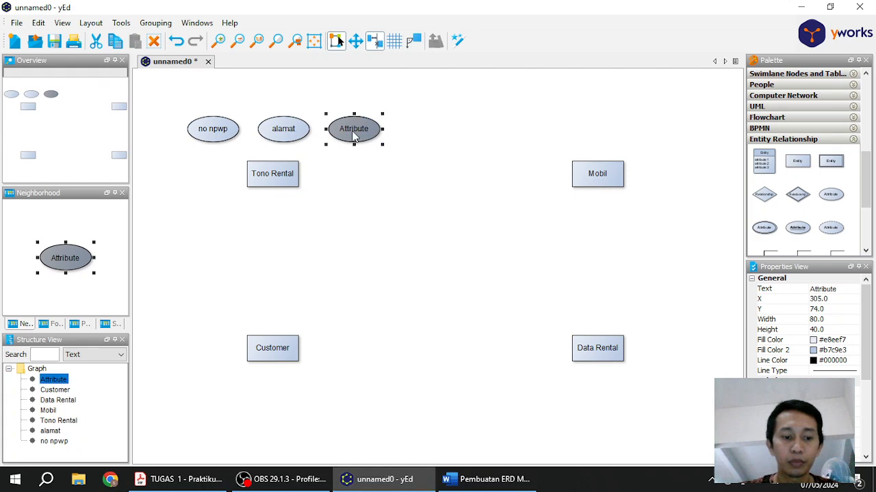
pyautogui.press('F2')
pyautogui.hotkey('ctrl', 'v')
pyautogui.click(384, 189)
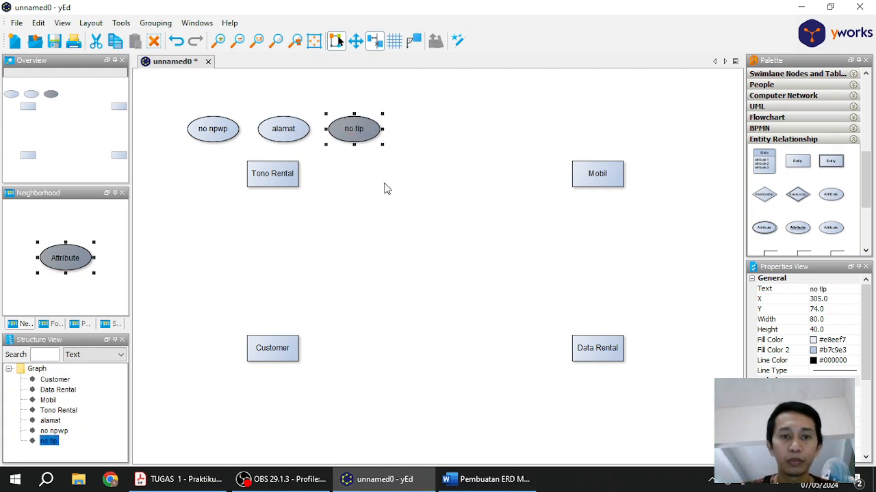
# Check the Mobil attributes in Word, and place four plain attribute nodes in a row above the Mobil entity in yEd.
pyautogui.click(470, 480)
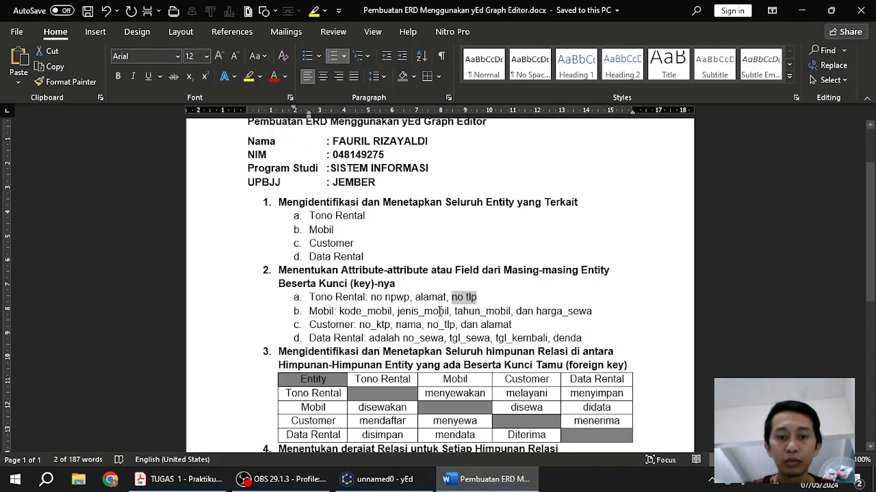
pyautogui.click(376, 479)
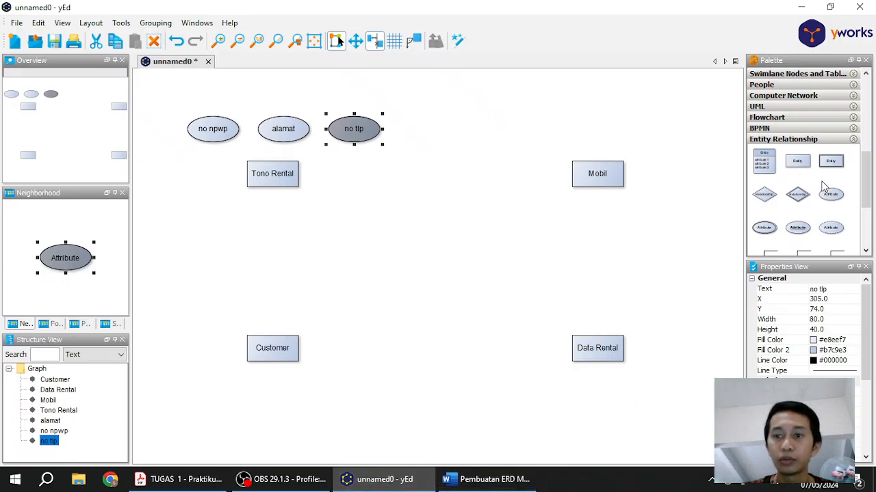
pyautogui.moveTo(832, 197); pyautogui.dragTo(569, 130)
pyautogui.moveTo(828, 198); pyautogui.dragTo(627, 126)
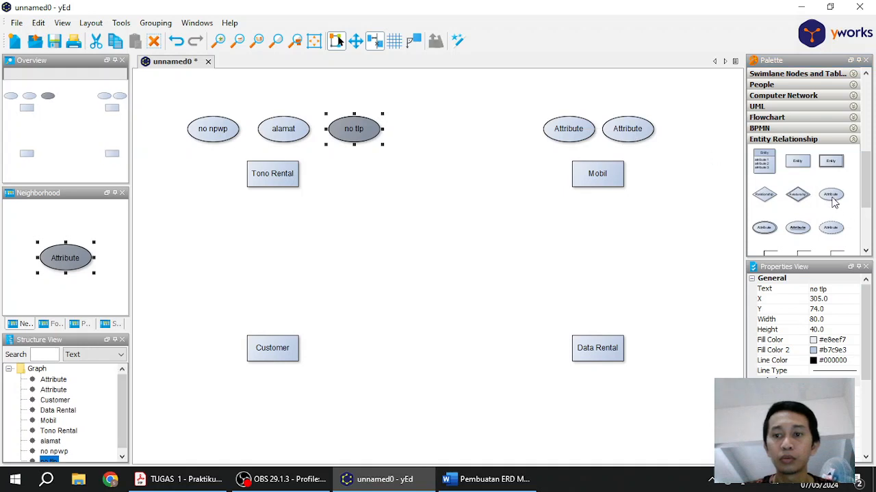
pyautogui.moveTo(833, 200); pyautogui.dragTo(694, 132)
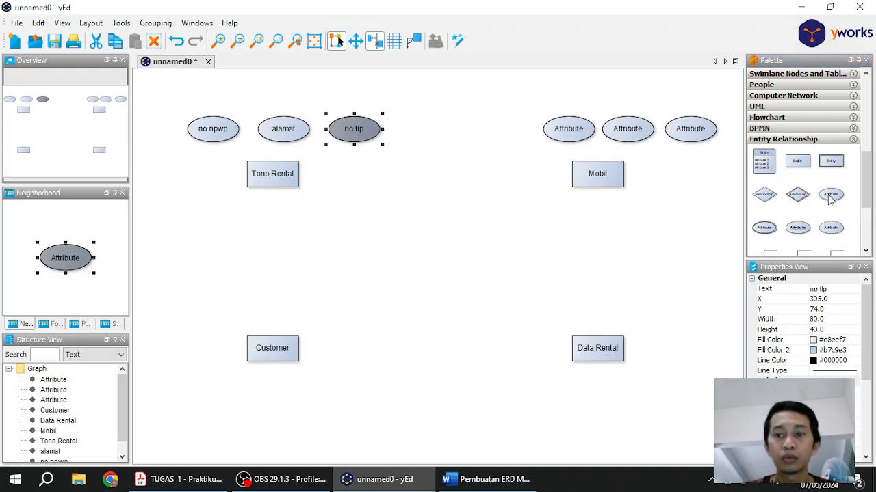
pyautogui.moveTo(830, 199); pyautogui.dragTo(507, 135)
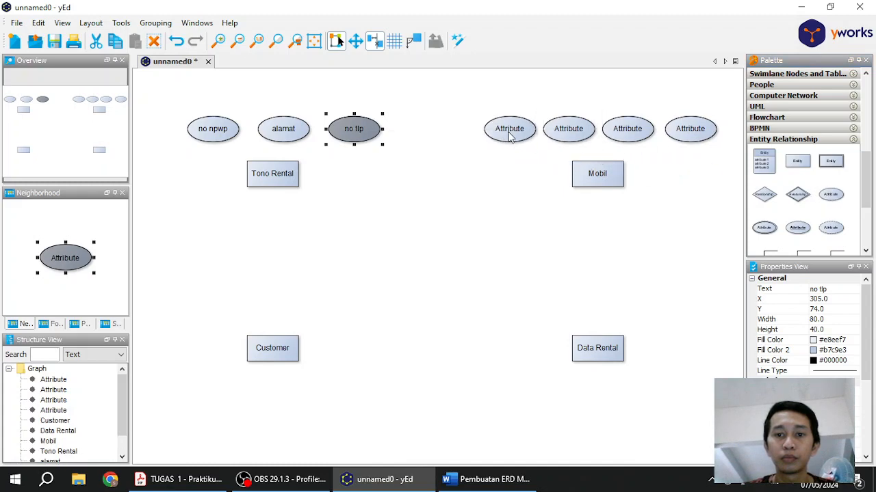
# Copy "kode_mobil" from the Mobil attributes in Word, and label the leftmost attribute node above Mobil with it in yEd.
pyautogui.click(476, 479)
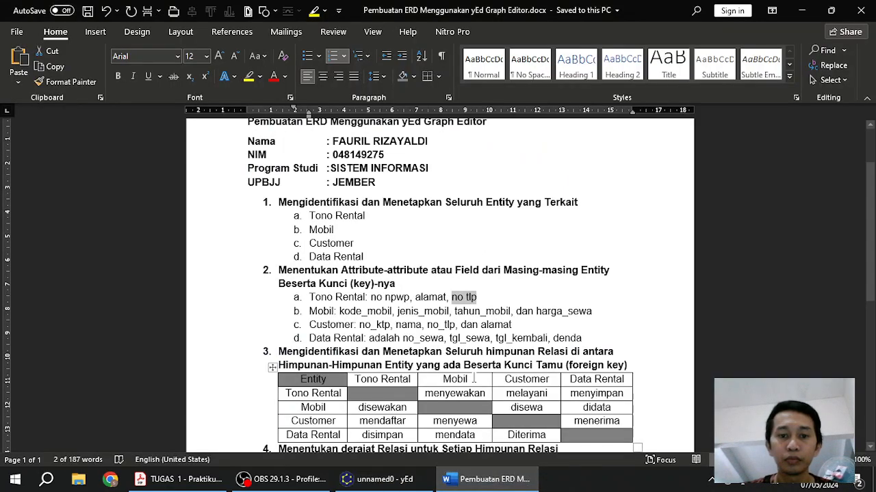
pyautogui.doubleClick(355, 311)
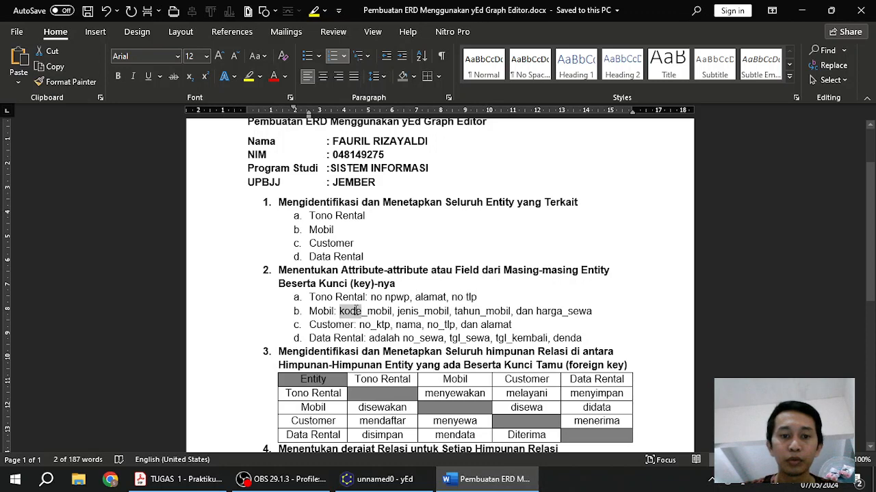
pyautogui.hotkey('shift', 'Right')
pyautogui.hotkey('shift', 'Right')
pyautogui.hotkey('shift', 'Right')
pyautogui.hotkey('shift', 'Right')
pyautogui.hotkey('shift', 'Right')
pyautogui.hotkey('shift', 'Right')
pyautogui.hotkey('ctrl', 'c')
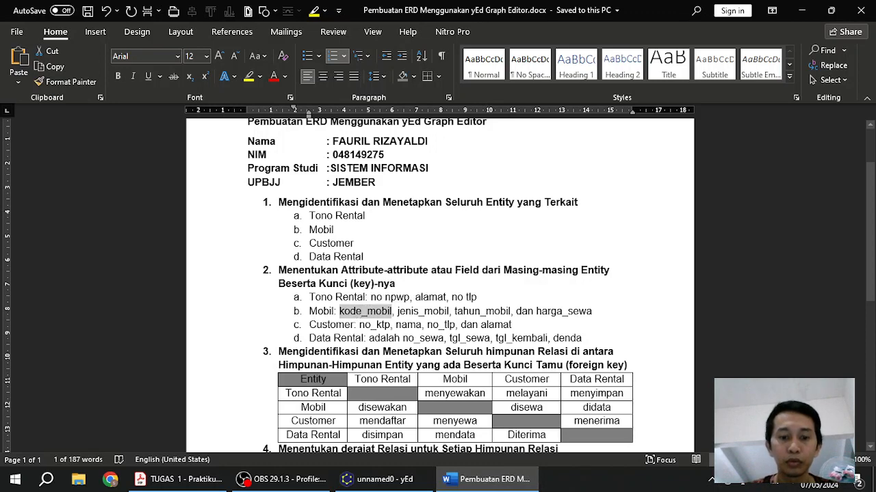
pyautogui.click(383, 479)
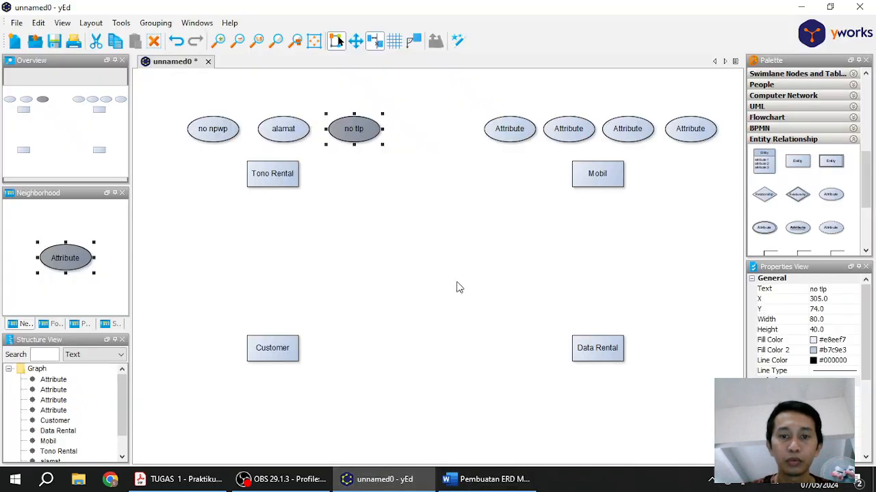
pyautogui.click(511, 140)
pyautogui.press('F2')
pyautogui.hotkey('ctrl', 'v')
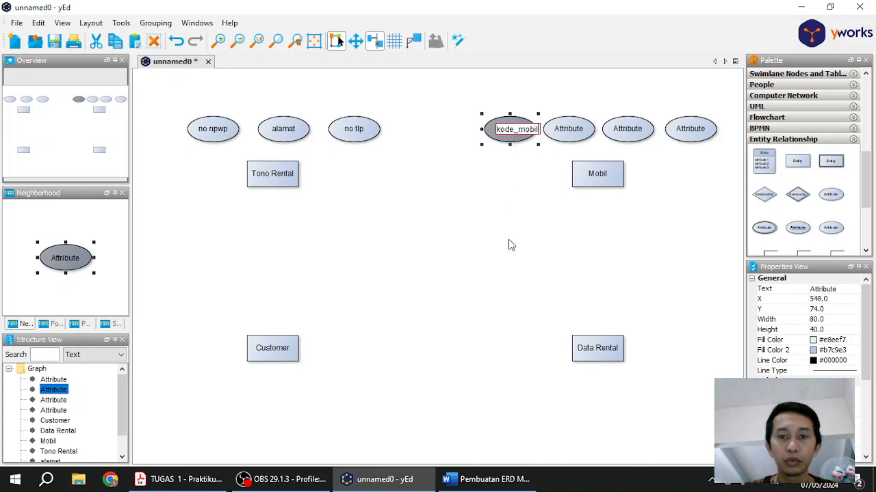
# Copy "jenis_mobil" from the Mobil attributes in Word, and label the second attribute node above Mobil with it in yEd.
pyautogui.click(479, 479)
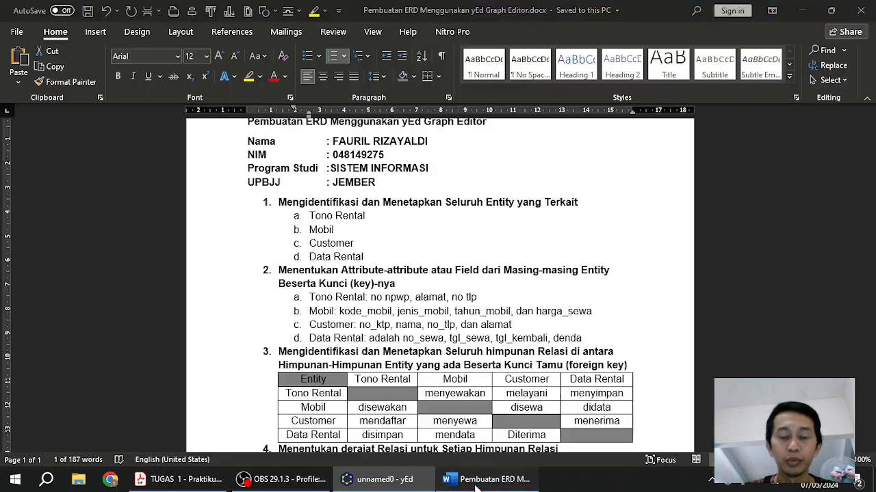
pyautogui.doubleClick(415, 312)
pyautogui.hotkey('ctrl', 'c')
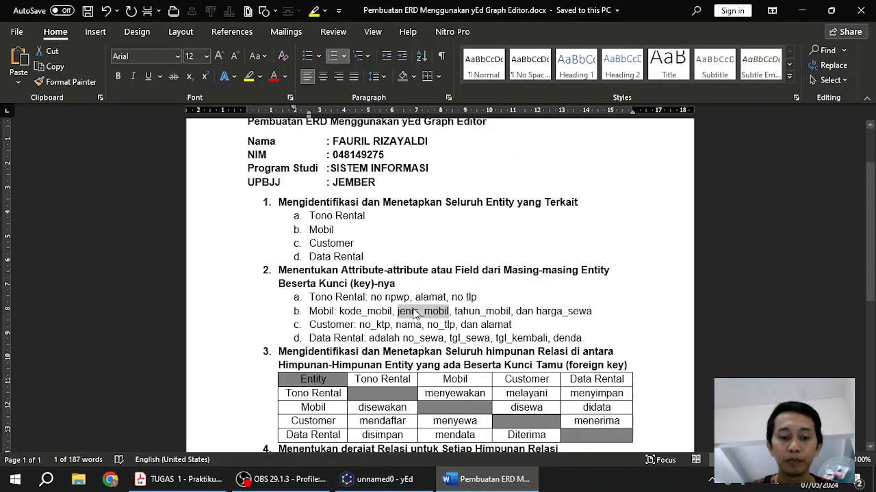
pyautogui.click(376, 479)
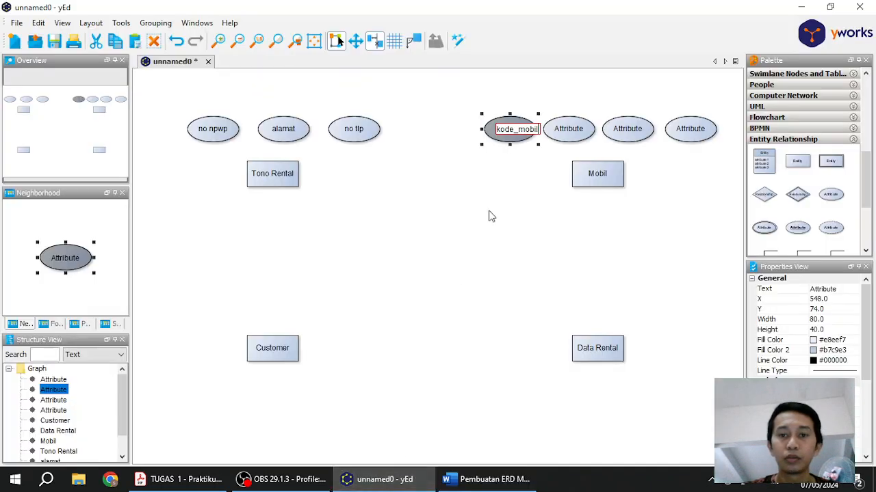
pyautogui.click(565, 133)
pyautogui.click(565, 133)
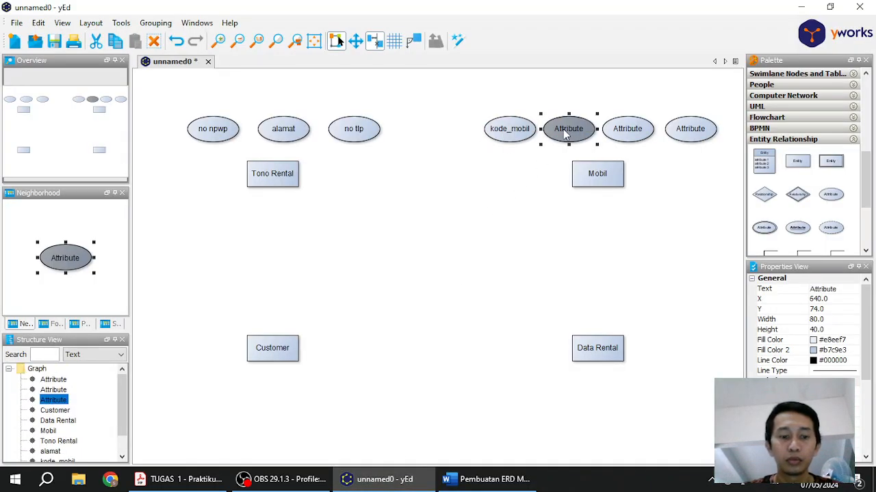
pyautogui.press('F2')
pyautogui.hotkey('ctrl', 'v')
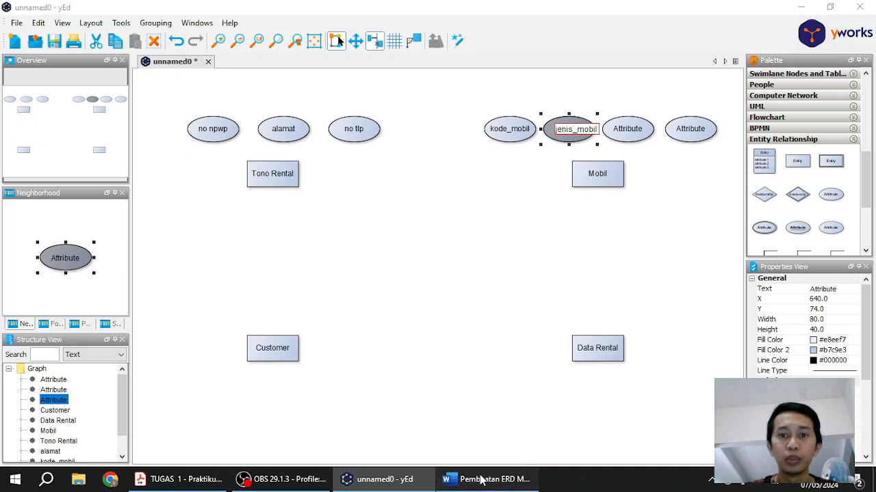
# Copy "tahun_mobil" from the Mobil attributes in Word, and label the third attribute node above Mobil with it in yEd.
pyautogui.click(479, 478)
pyautogui.moveTo(455, 312); pyautogui.dragTo(480, 312)
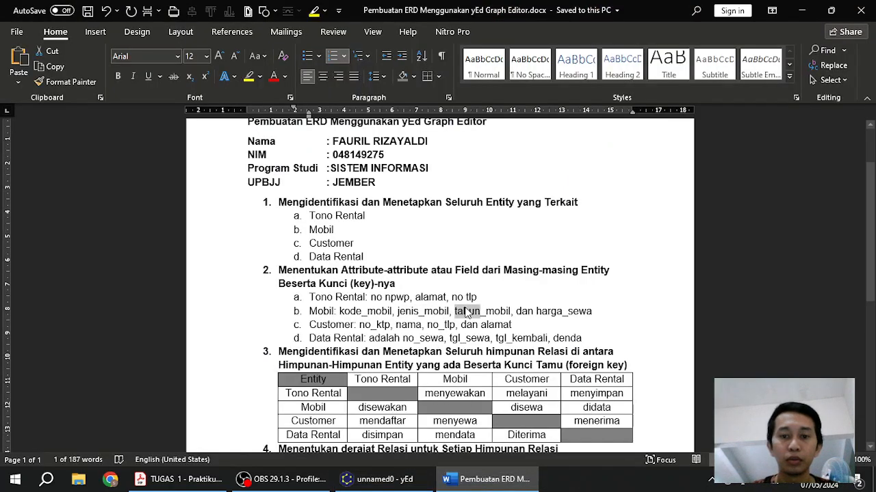
pyautogui.doubleClick(467, 313)
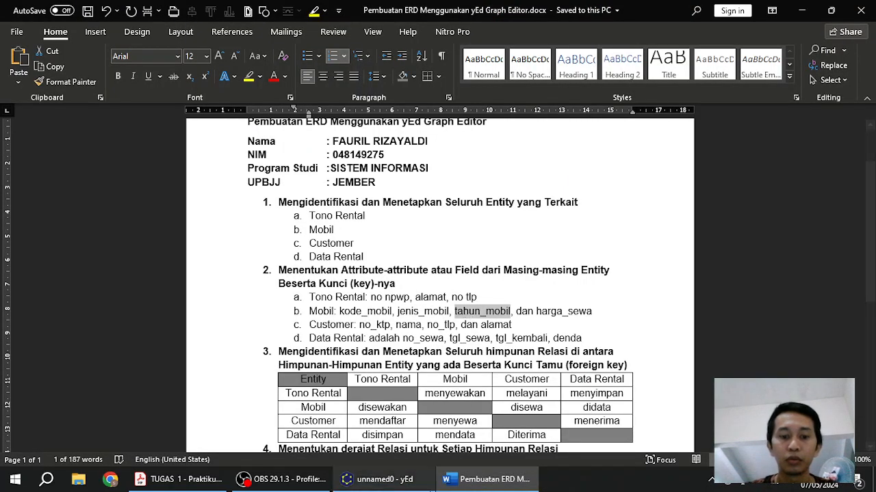
pyautogui.click(379, 479)
pyautogui.press('Return')
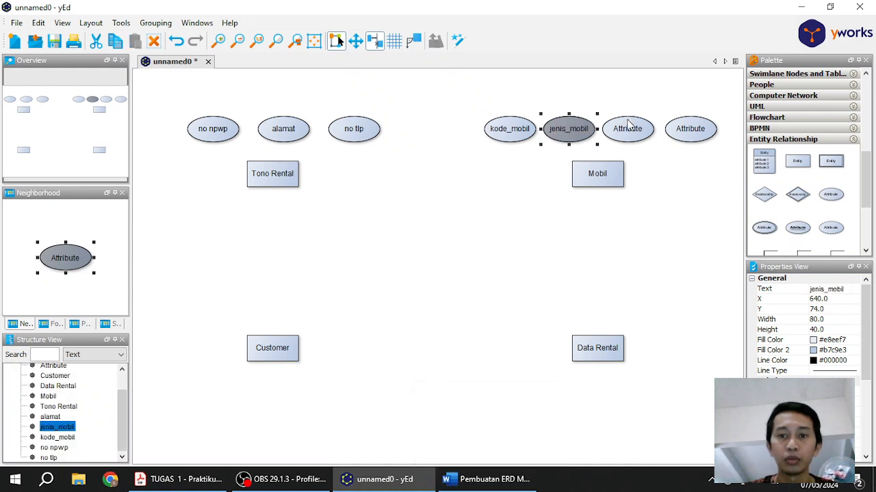
pyautogui.click(633, 134)
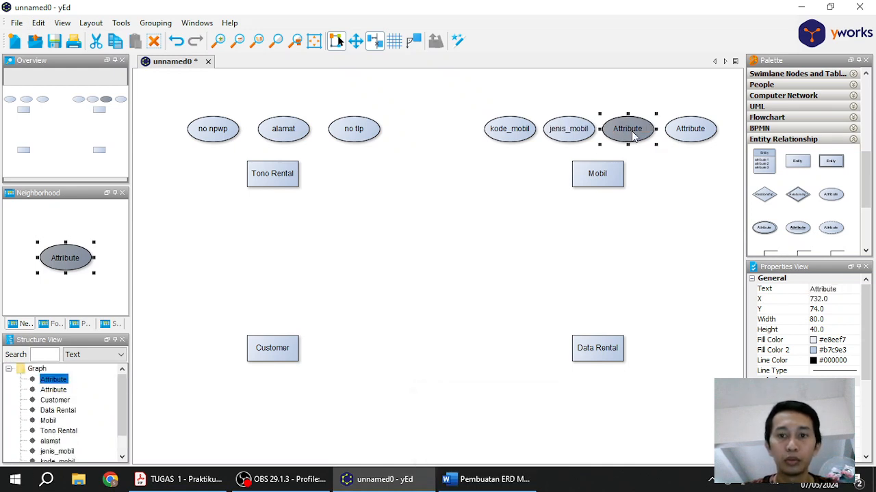
pyautogui.doubleClick(632, 135)
pyautogui.write('tahun_mobil')
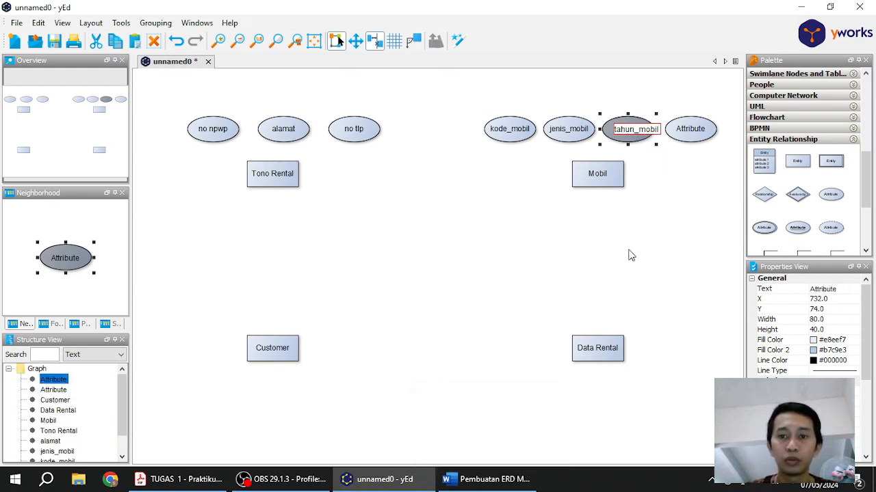
# Copy "harga_sewa" from the Mobil attributes in Word, and label the rightmost attribute node above Mobil with it in yEd.
pyautogui.click(477, 483)
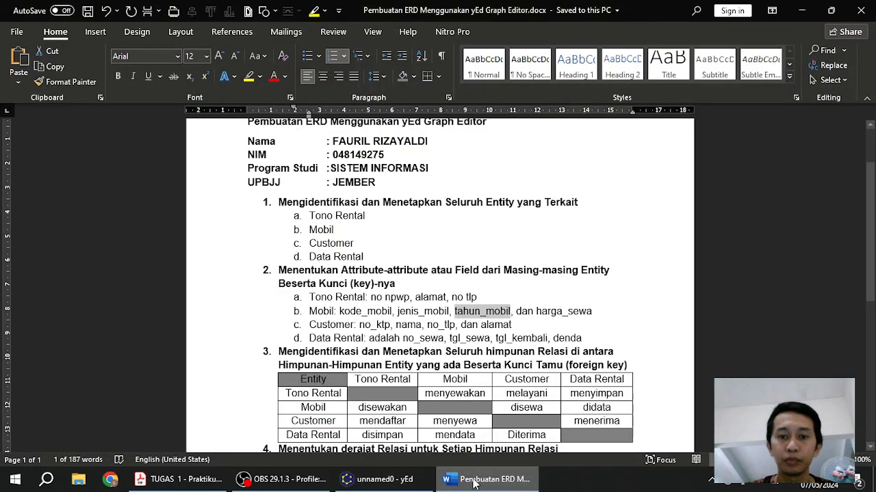
pyautogui.click(412, 481)
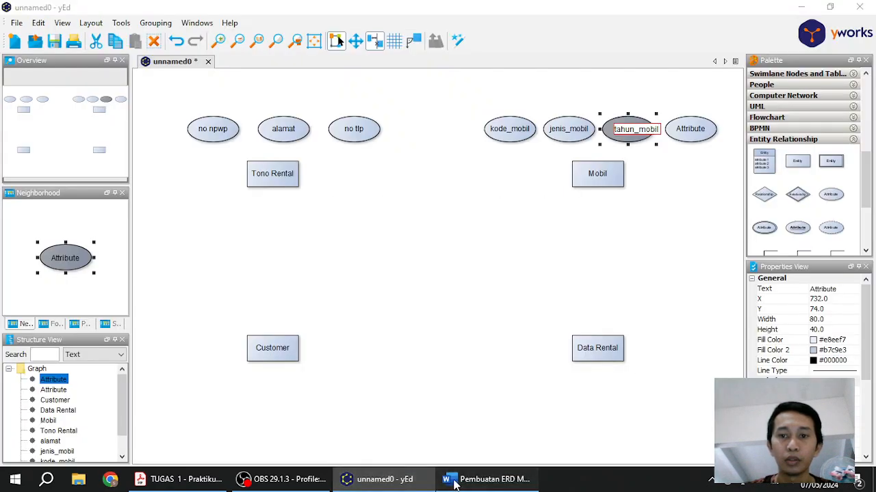
pyautogui.click(451, 483)
pyautogui.doubleClick(539, 311)
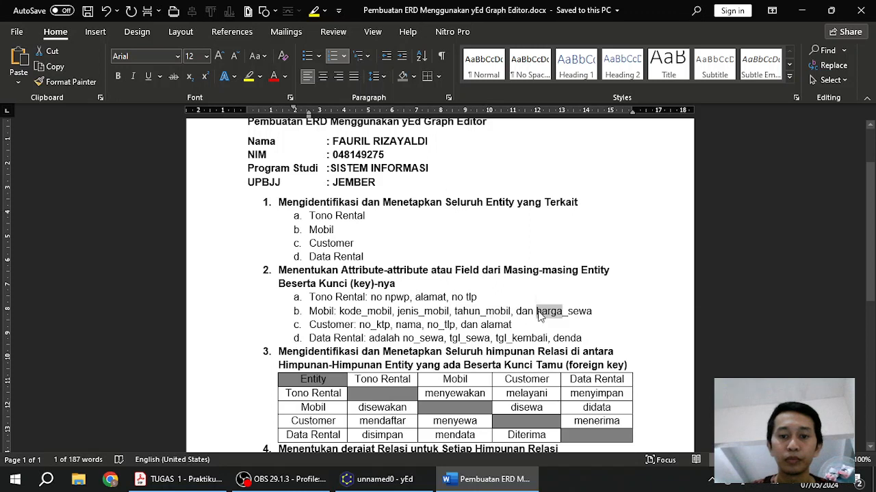
pyautogui.press('Right')
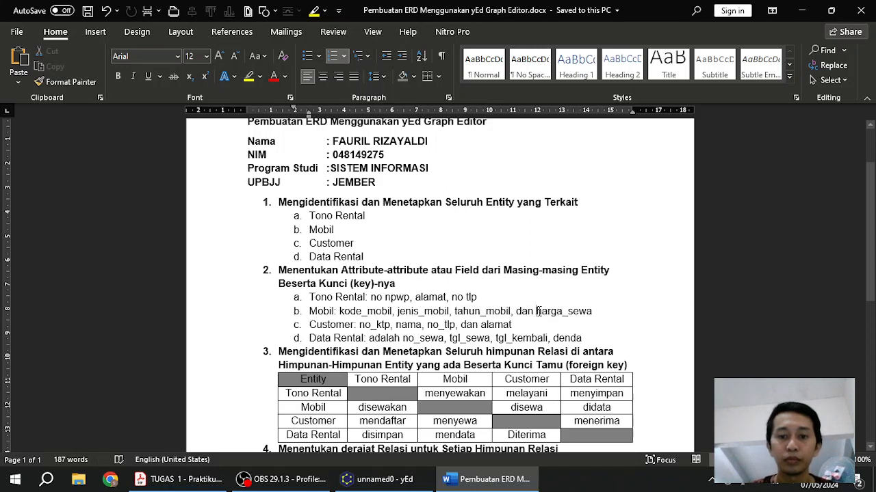
pyautogui.hotkey('ctrl', 'shift', 'Right')
pyautogui.hotkey('ctrl', 'shift', 'Right')
pyautogui.hotkey('ctrl', 'shift', 'Right')
pyautogui.hotkey('ctrl', 'c')
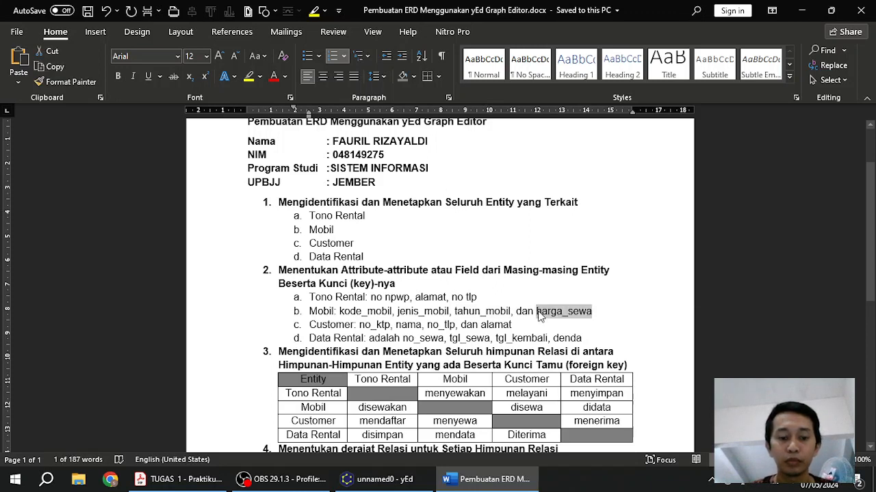
pyautogui.click(383, 479)
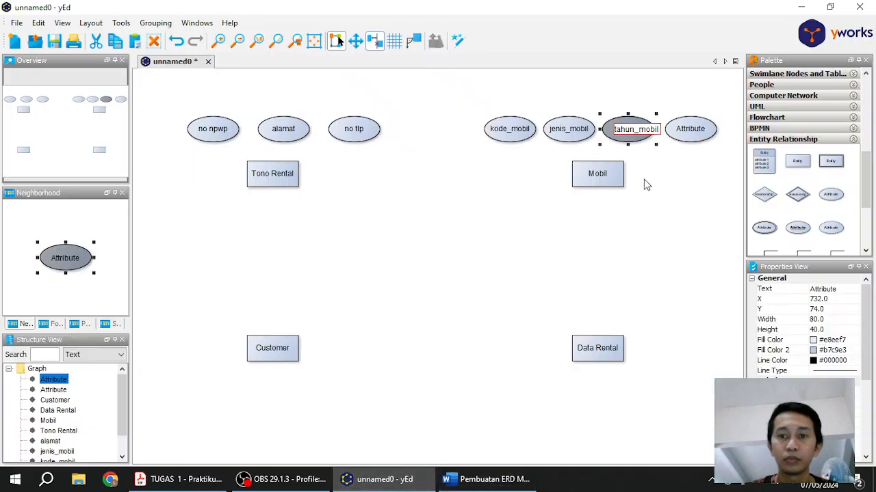
pyautogui.click(699, 139)
pyautogui.click(699, 139)
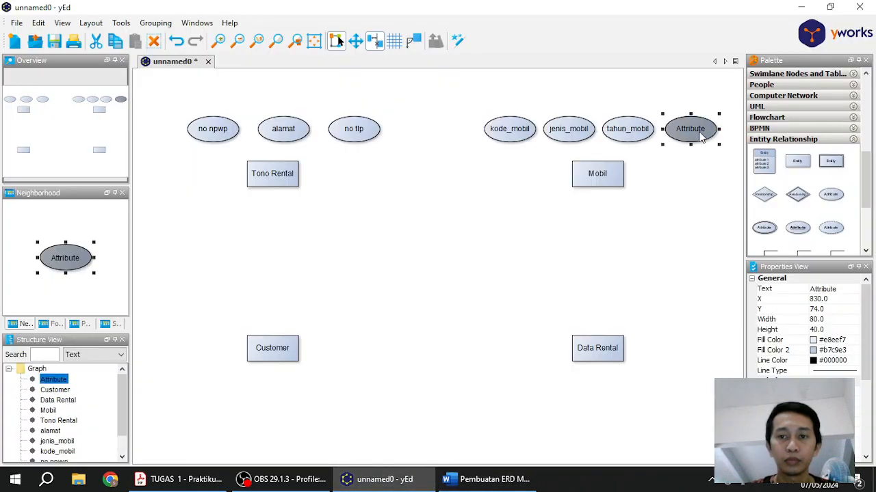
pyautogui.press('F2')
pyautogui.hotkey('ctrl', 'v')
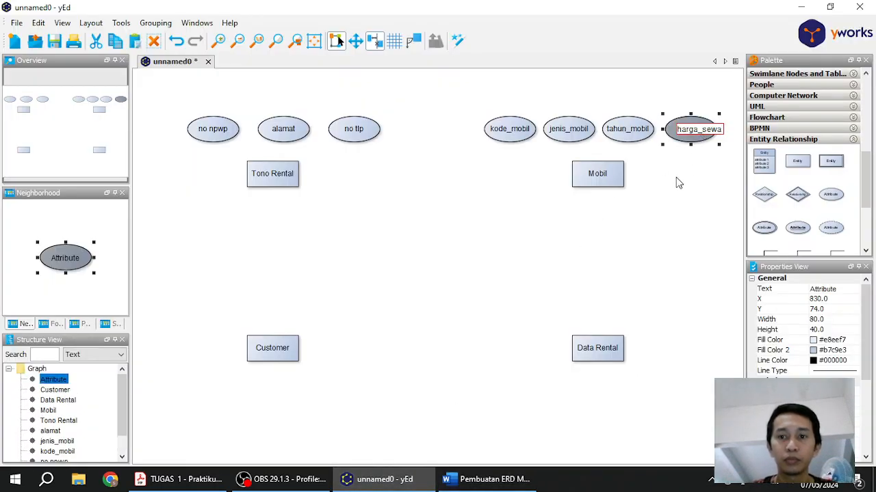
pyautogui.press('Return')
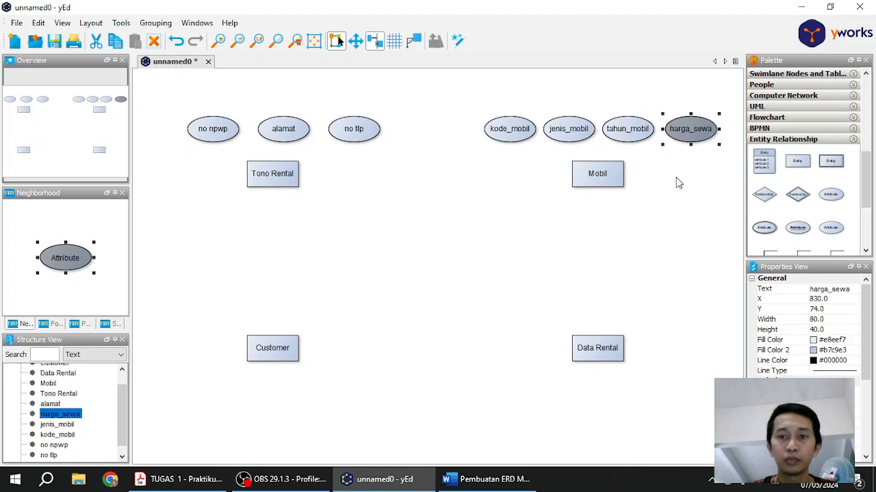
# Check the Customer attributes in Word, and place four plain attribute nodes in a row below the Customer entity in yEd.
pyautogui.click(446, 487)
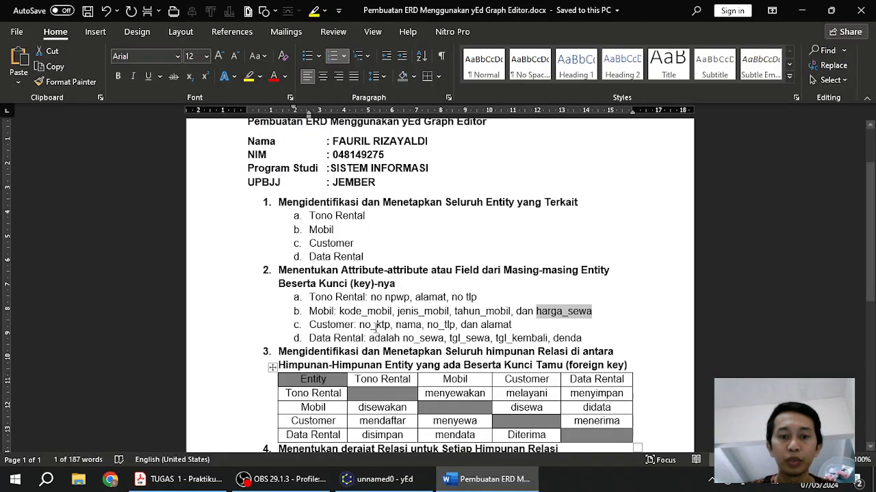
pyautogui.click(378, 481)
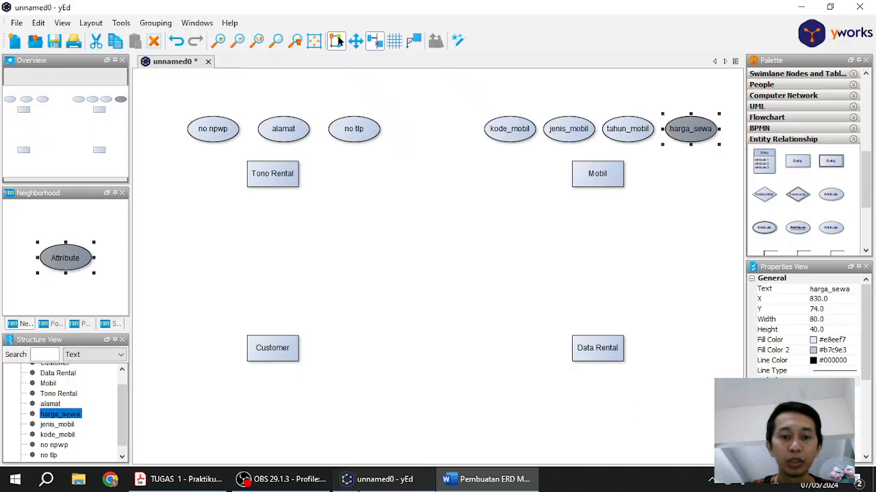
pyautogui.moveTo(826, 195); pyautogui.dragTo(247, 399)
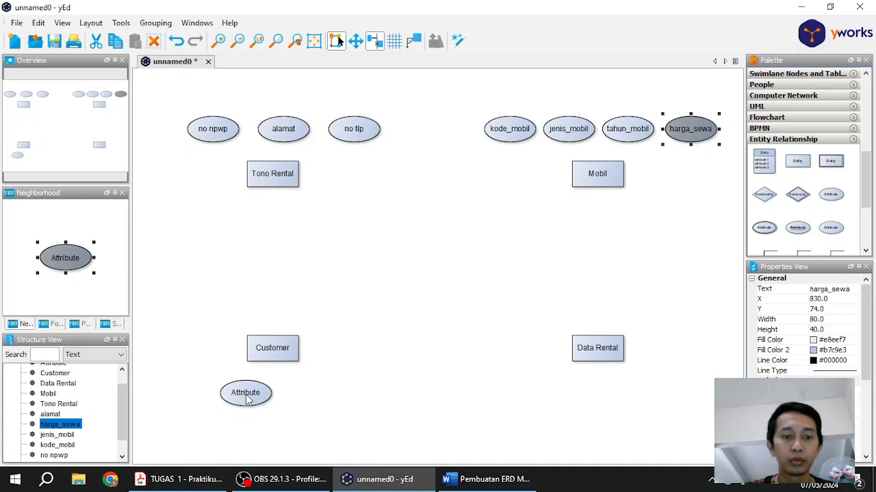
pyautogui.moveTo(829, 193); pyautogui.dragTo(307, 400)
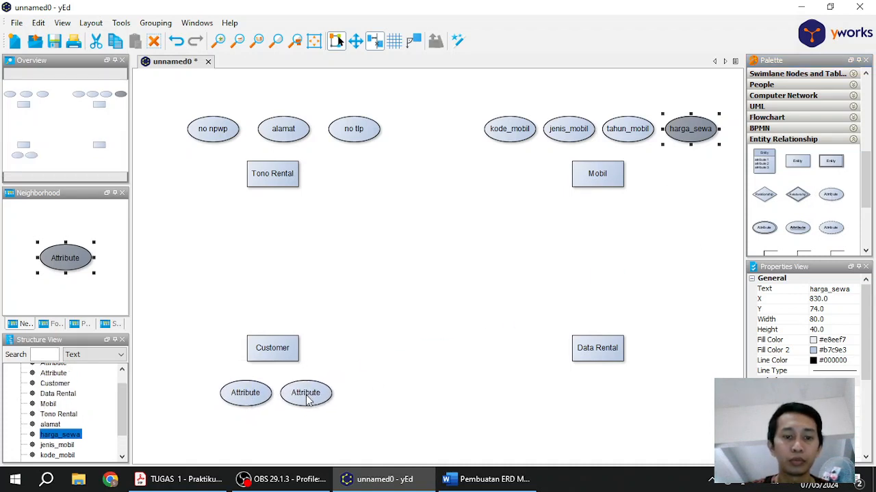
pyautogui.moveTo(825, 193); pyautogui.dragTo(370, 402)
pyautogui.moveTo(832, 196); pyautogui.dragTo(189, 397)
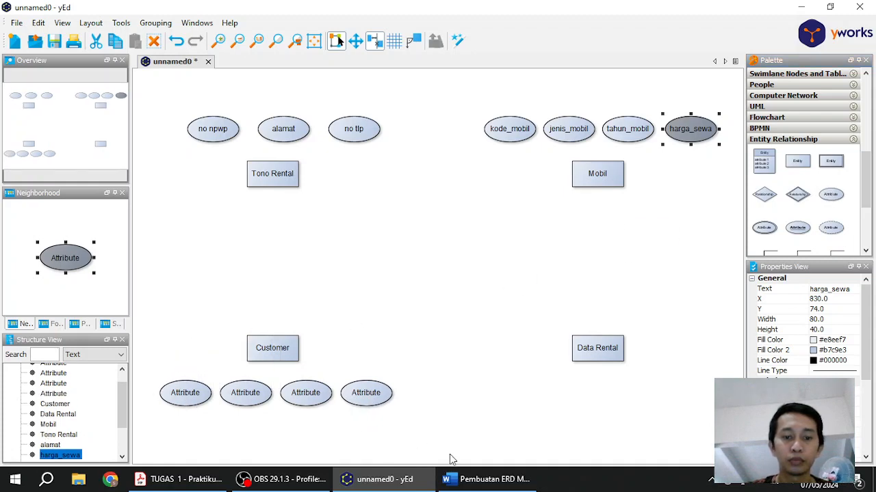
# Copy "no_ktp" from the Customer attributes in Word, and label the leftmost attribute node below Customer with it in yEd.
pyautogui.click(487, 479)
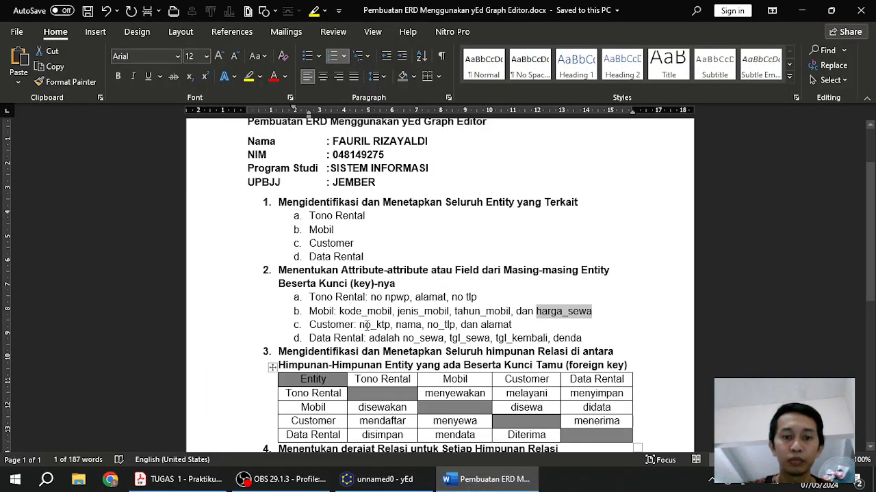
pyautogui.doubleClick(365, 325)
pyautogui.hotkey('ctrl', 'c')
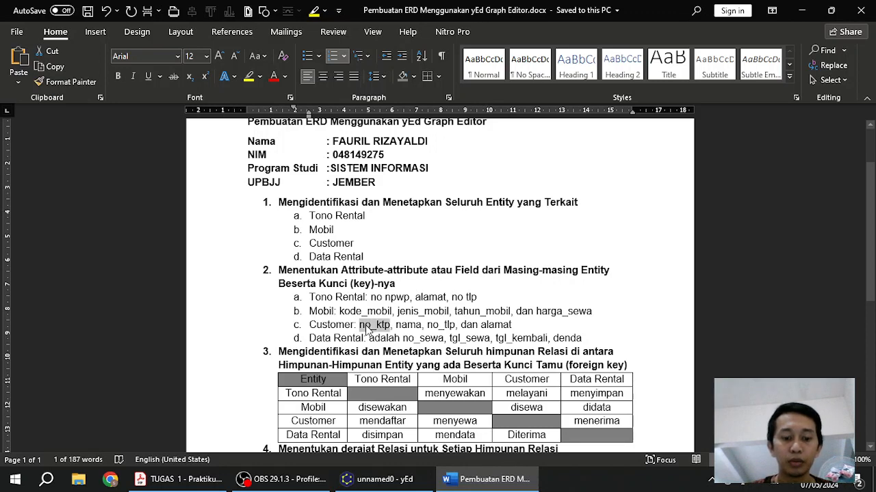
pyautogui.click(376, 479)
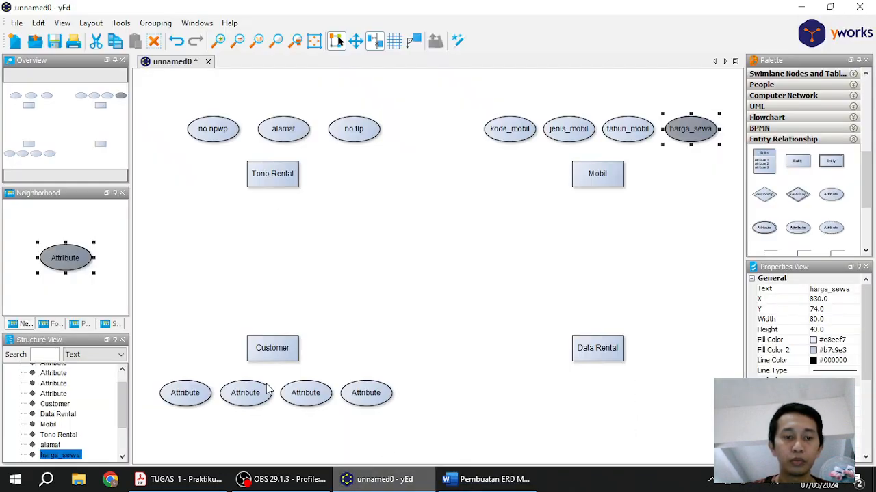
pyautogui.doubleClick(183, 392)
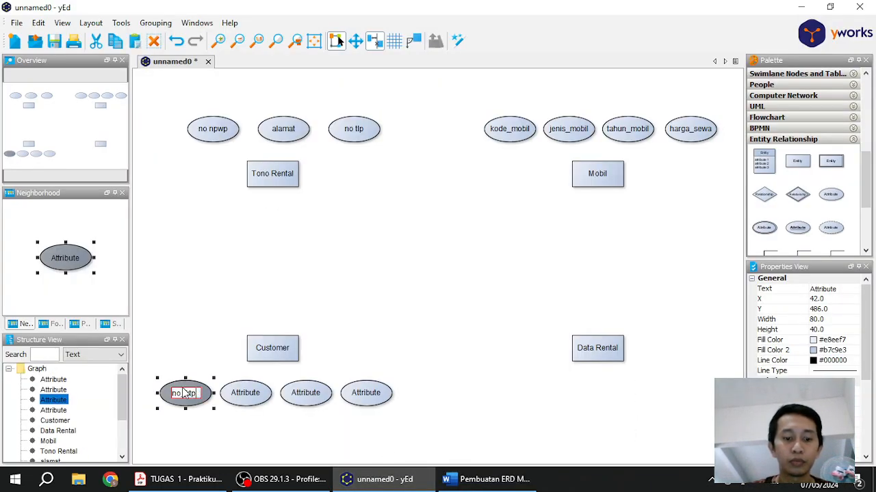
pyautogui.hotkey('ctrl', 'v')
# Copy "nama" from the Customer attributes in Word, and label the second attribute node below Customer with it in yEd.
pyautogui.click(487, 479)
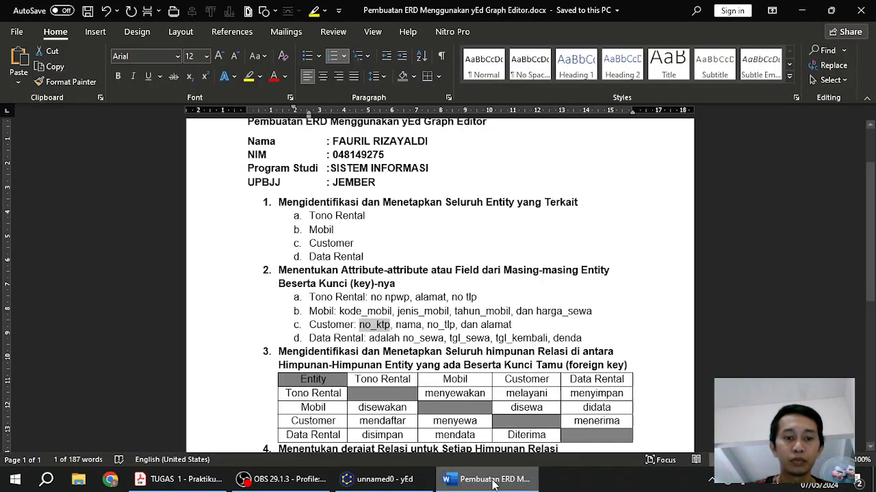
pyautogui.doubleClick(418, 328)
pyautogui.hotkey('ctrl', 'c')
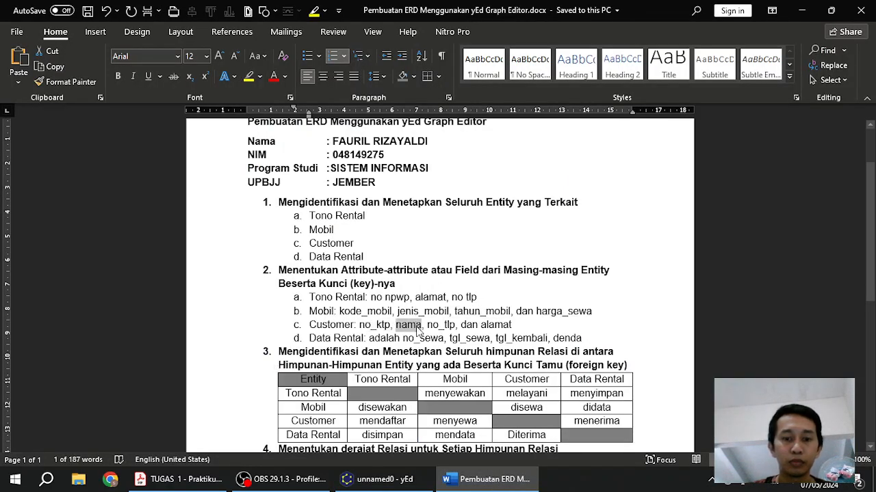
pyautogui.click(404, 483)
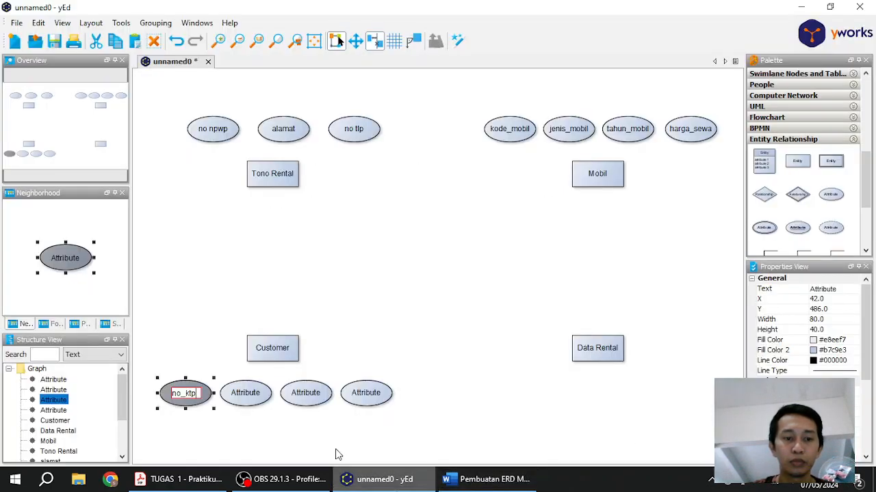
pyautogui.click(245, 393)
pyautogui.press('F2')
pyautogui.hotkey('ctrl', 'v')
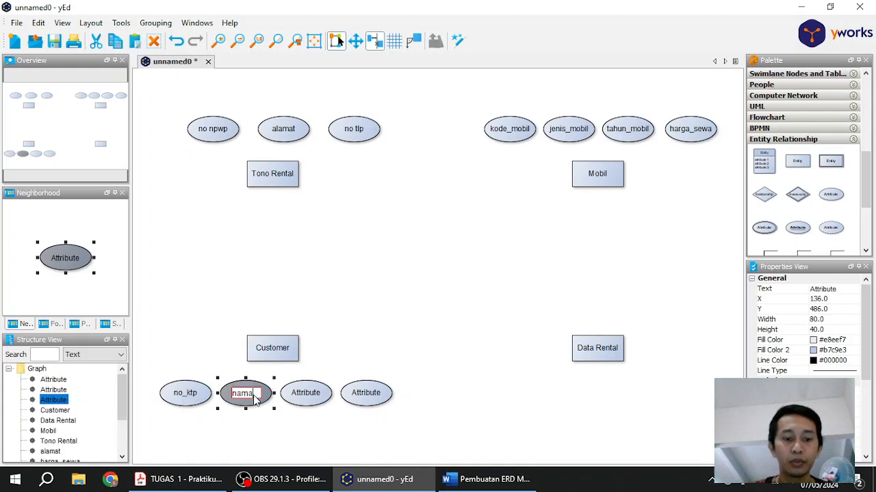
# Copy "no_tlp" from the Customer attributes in Word, and label the third attribute node below Customer with it in yEd.
pyautogui.click(482, 479)
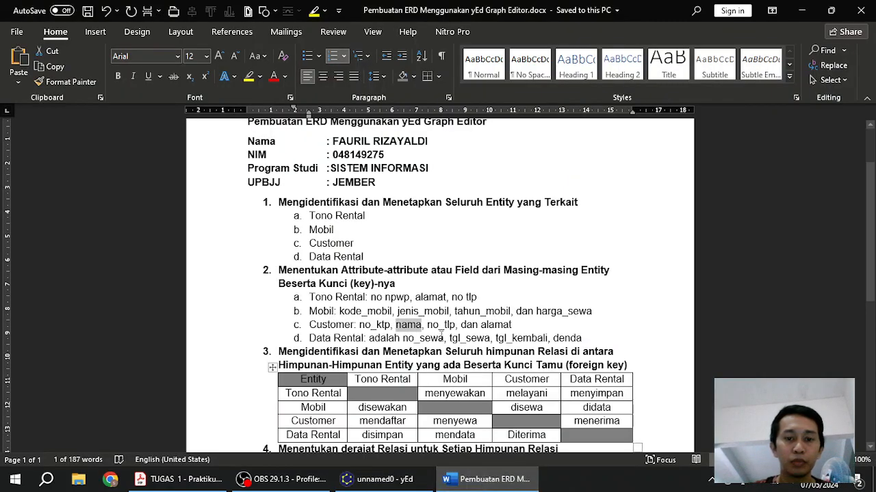
pyautogui.moveTo(427, 325); pyautogui.dragTo(439, 325)
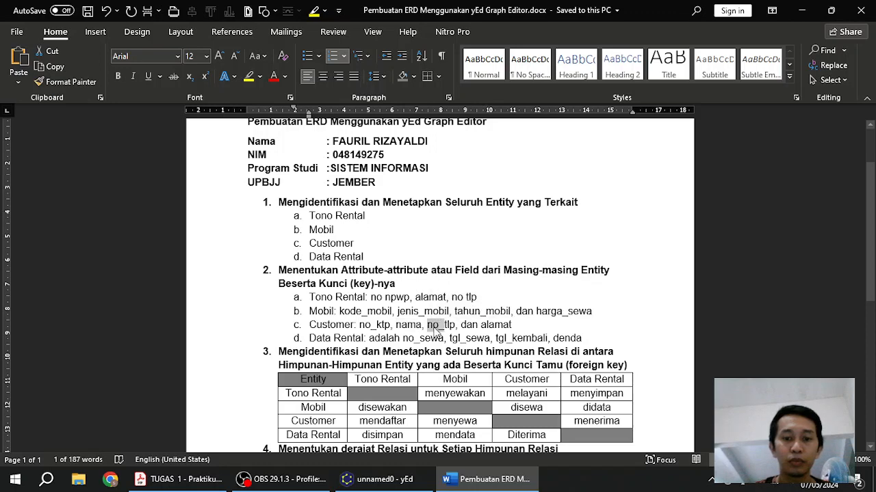
pyautogui.doubleClick(436, 326)
pyautogui.hotkey('ctrl', 'c')
pyautogui.click(378, 478)
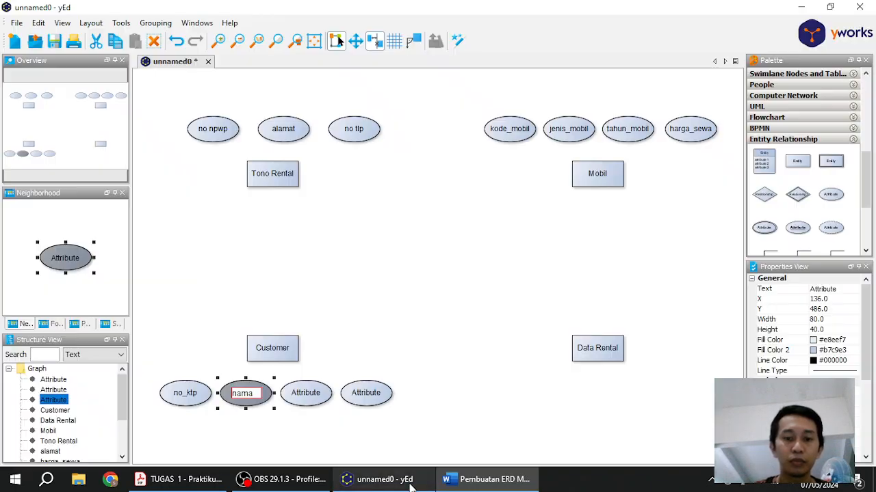
pyautogui.click(304, 395)
pyautogui.click(305, 396)
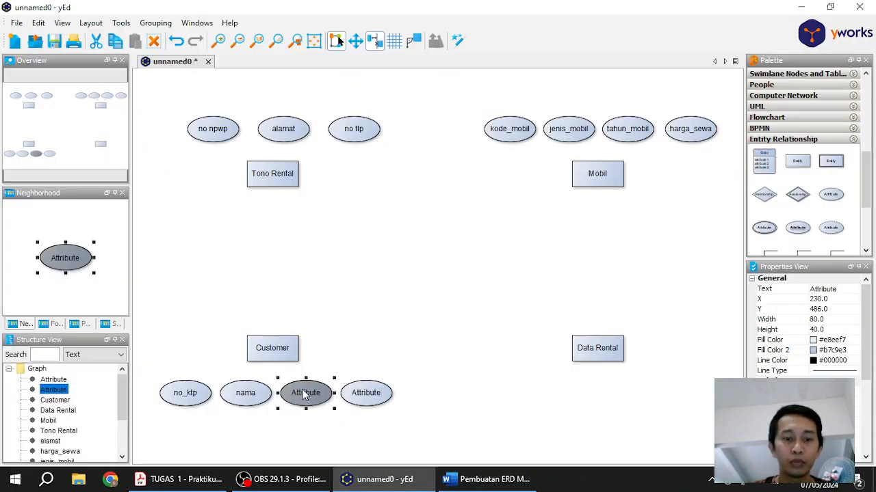
pyautogui.click(304, 396)
pyautogui.hotkey('ctrl', 'v')
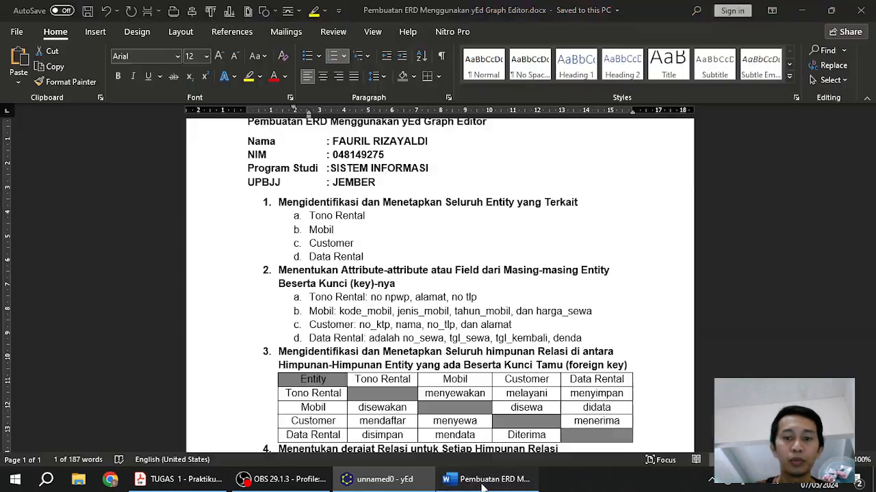
# Copy "alamat" from the Customer attributes in Word, and label the rightmost attribute node below Customer with it in yEd.
pyautogui.click(486, 479)
pyautogui.doubleClick(500, 325)
pyautogui.hotkey('ctrl', 'c')
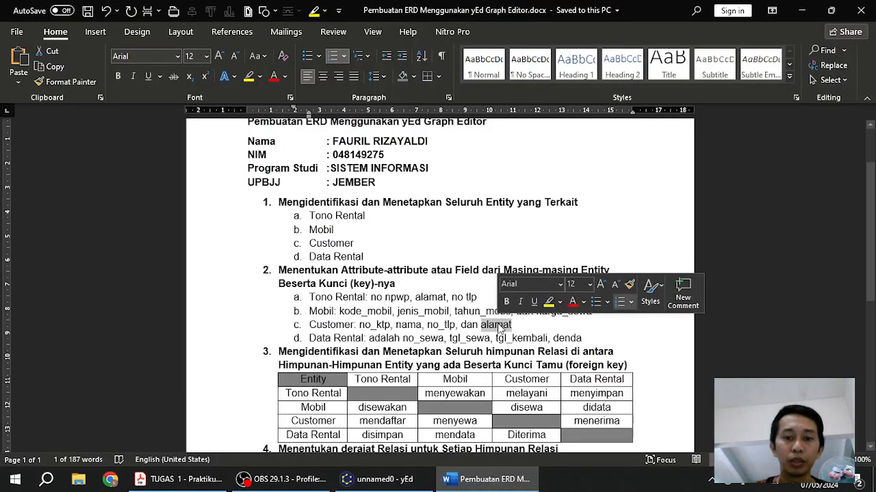
pyautogui.click(386, 478)
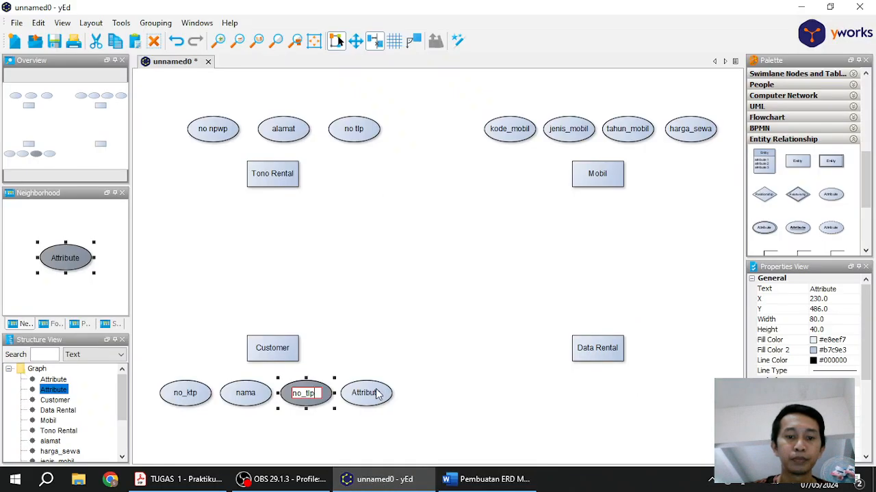
pyautogui.press('Return')
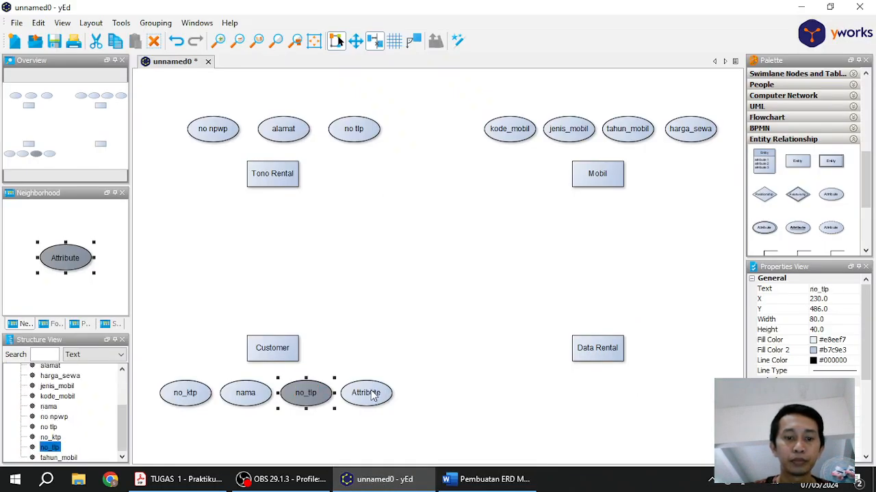
pyautogui.click(373, 395)
pyautogui.press('F2')
pyautogui.hotkey('ctrl', 'v')
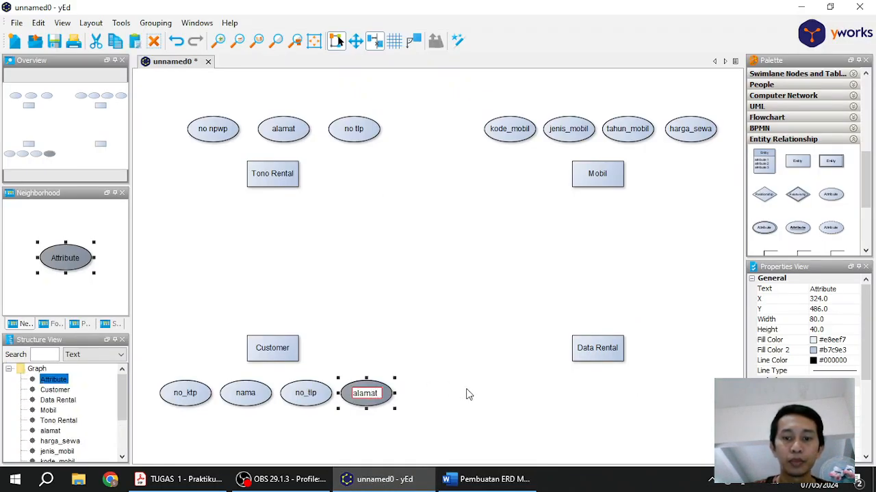
pyautogui.press('Return')
# Check the Data Rental attributes in Word, and place four attribute nodes in a row below the Data Rental entity in yEd.
pyautogui.click(462, 482)
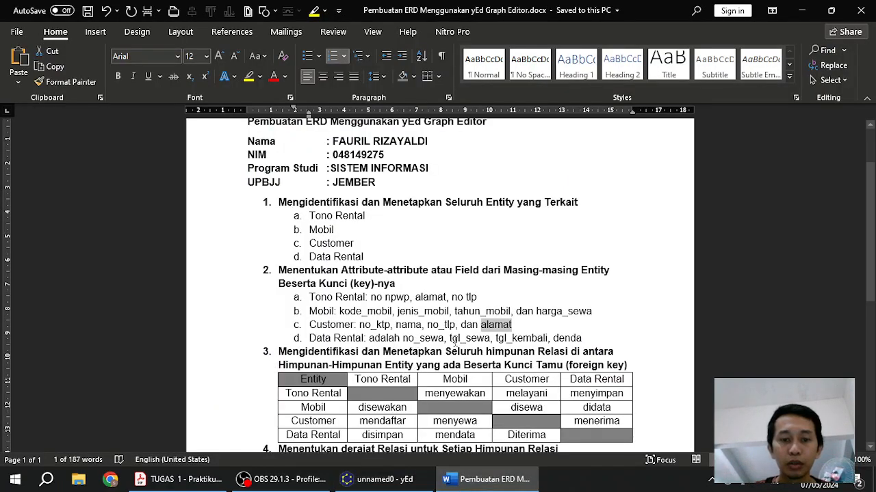
pyautogui.click(376, 480)
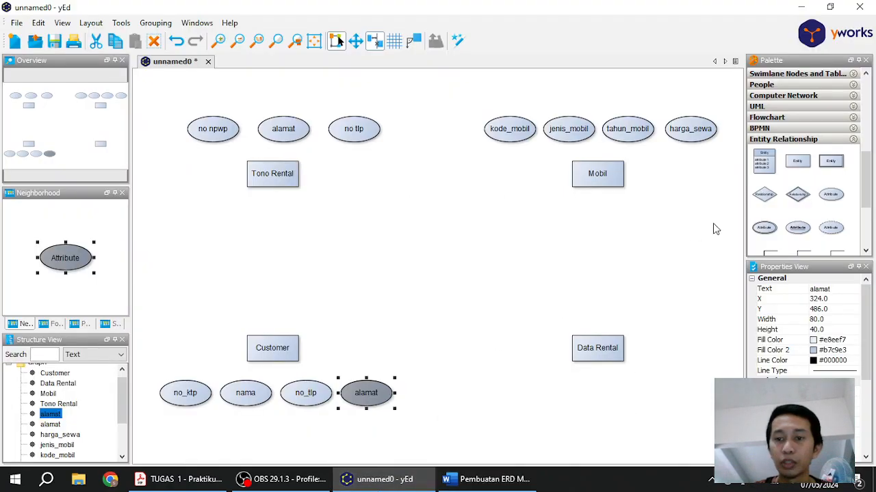
pyautogui.moveTo(836, 199); pyautogui.dragTo(570, 395)
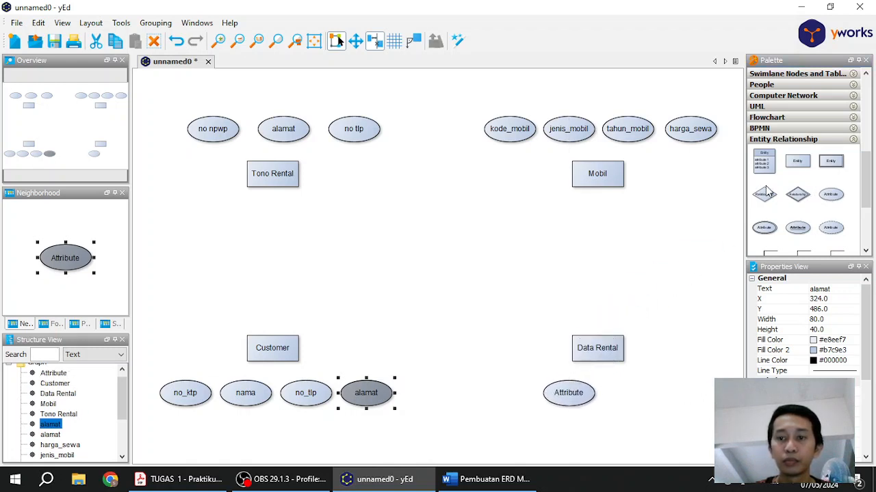
pyautogui.moveTo(812, 221); pyautogui.dragTo(628, 395)
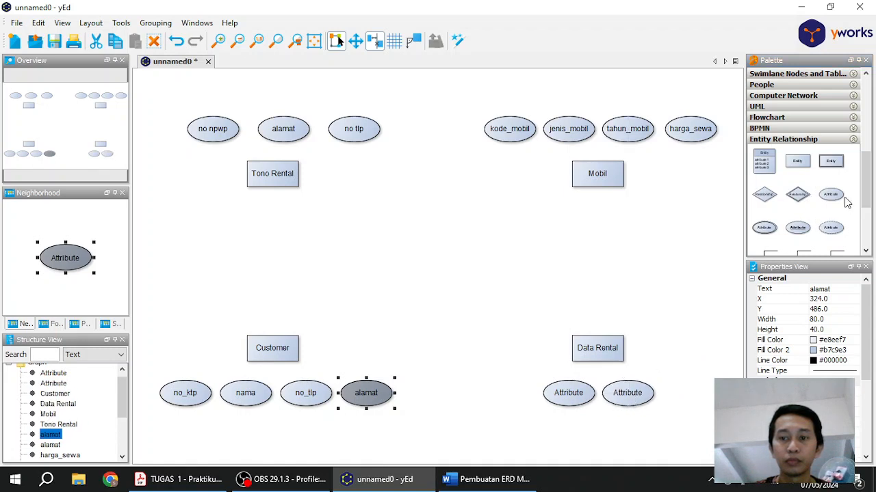
pyautogui.moveTo(838, 199); pyautogui.dragTo(684, 399)
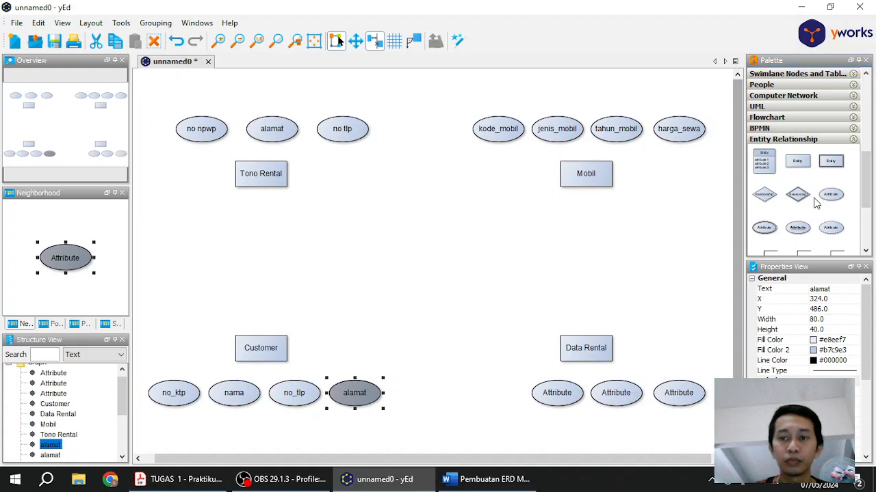
pyautogui.moveTo(827, 195); pyautogui.dragTo(501, 399)
# Copy "no_sewa" from the Data Rental attributes in Word, and label the leftmost attribute node below Data Rental with it in yEd.
pyautogui.click(486, 479)
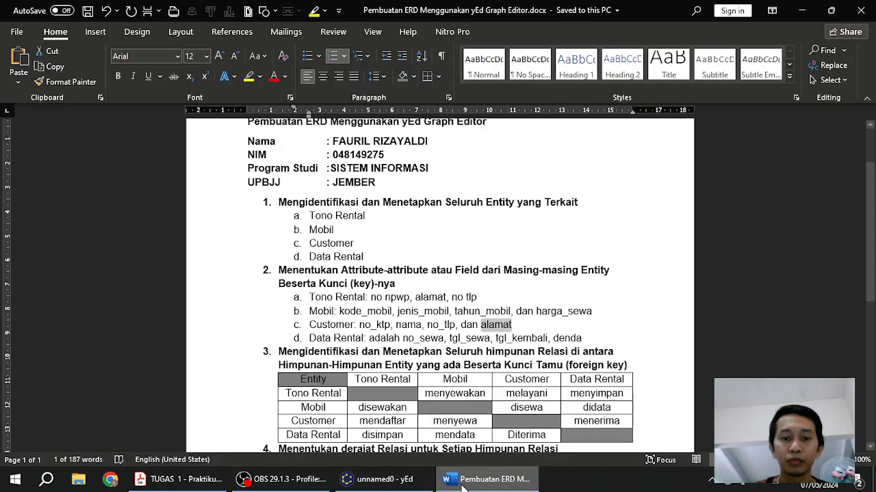
pyautogui.doubleClick(409, 339)
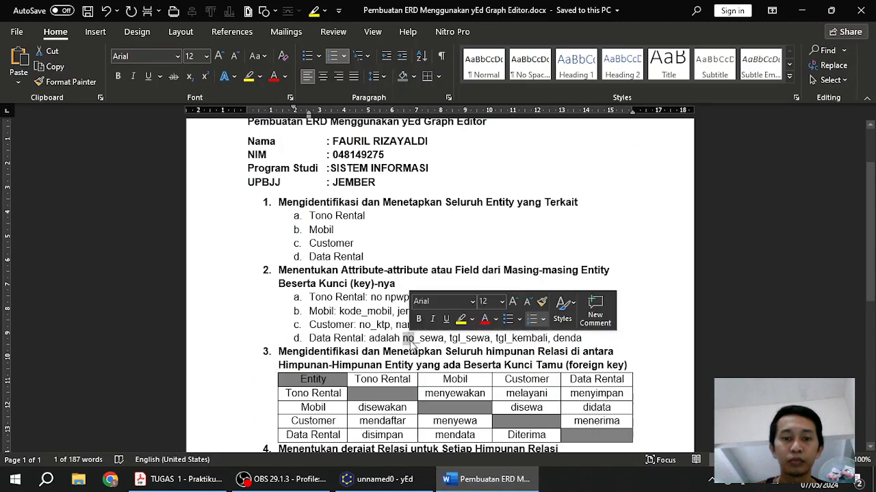
pyautogui.hotkey('ctrl', 'shift', 'Right')
pyautogui.hotkey('ctrl', 'c')
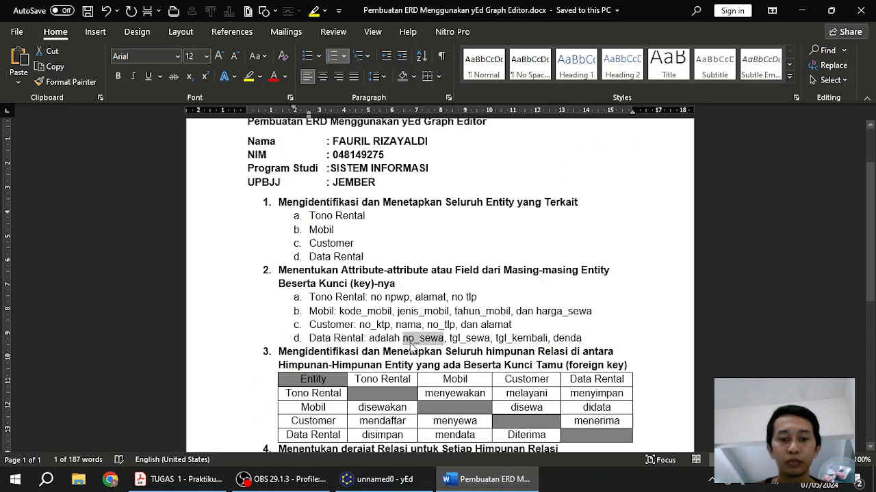
pyautogui.click(383, 479)
pyautogui.doubleClick(489, 399)
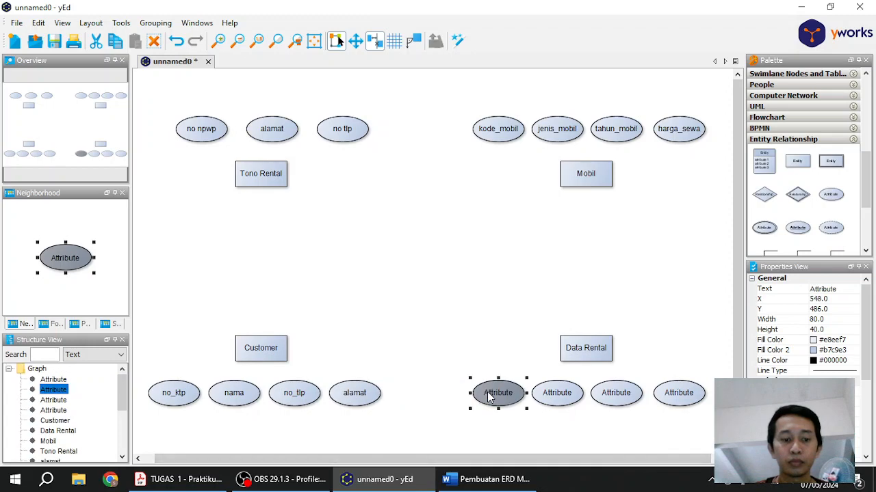
pyautogui.hotkey('ctrl', 'v')
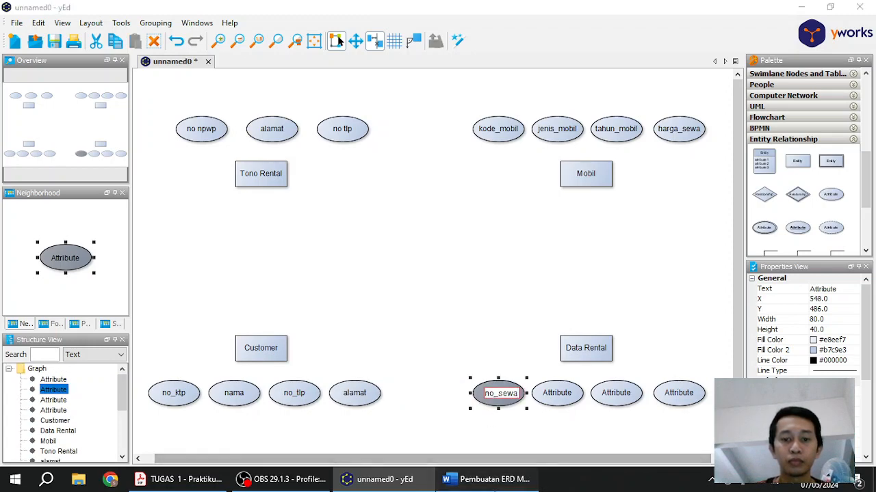
# Copy "tgl_sewa" from the Data Rental attributes in Word, and label the second attribute node below Data Rental with it in yEd.
pyautogui.click(487, 478)
pyautogui.moveTo(449, 338); pyautogui.dragTo(489, 338)
pyautogui.hotkey('ctrl', 'c')
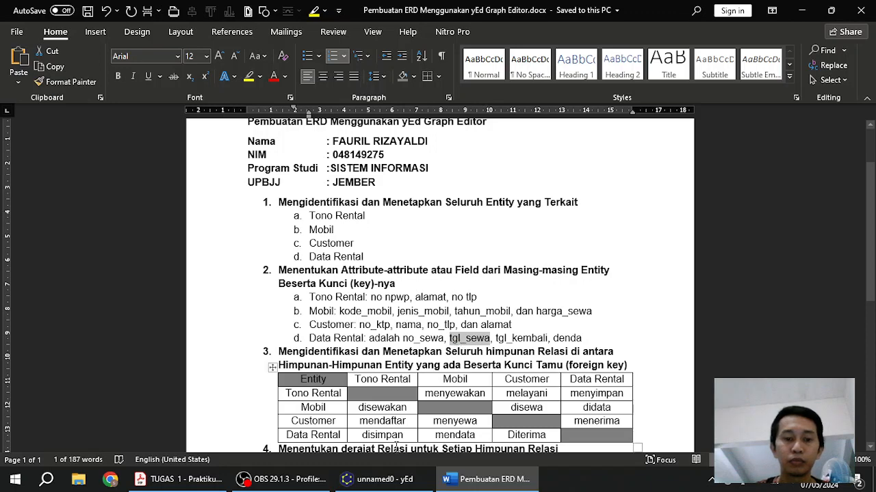
pyautogui.click(396, 481)
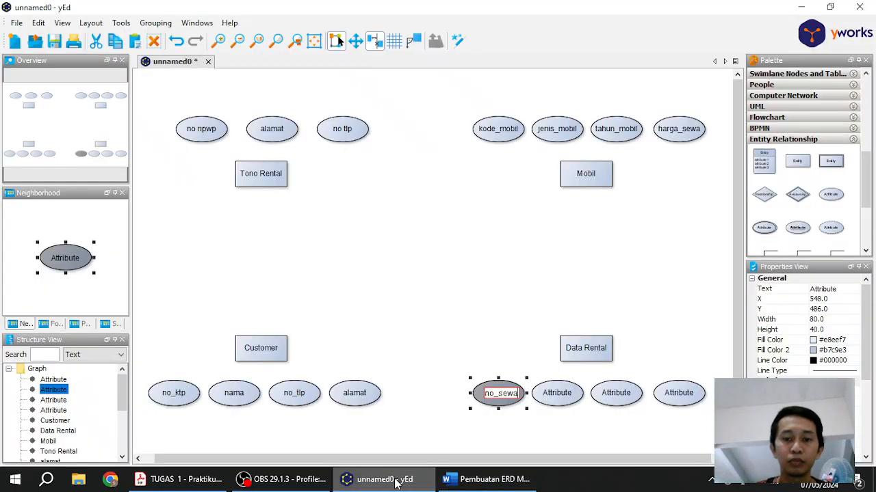
pyautogui.click(546, 398)
pyautogui.doubleClick(547, 398)
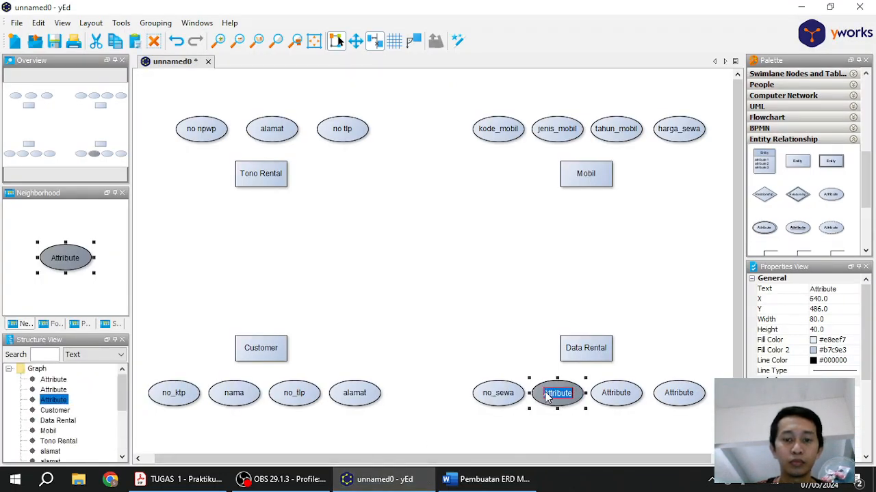
pyautogui.hotkey('ctrl', 'v')
# Copy "tgl_kembali" from the Data Rental attributes in Word, and label the third attribute node below Data Rental with it in yEd.
pyautogui.click(492, 479)
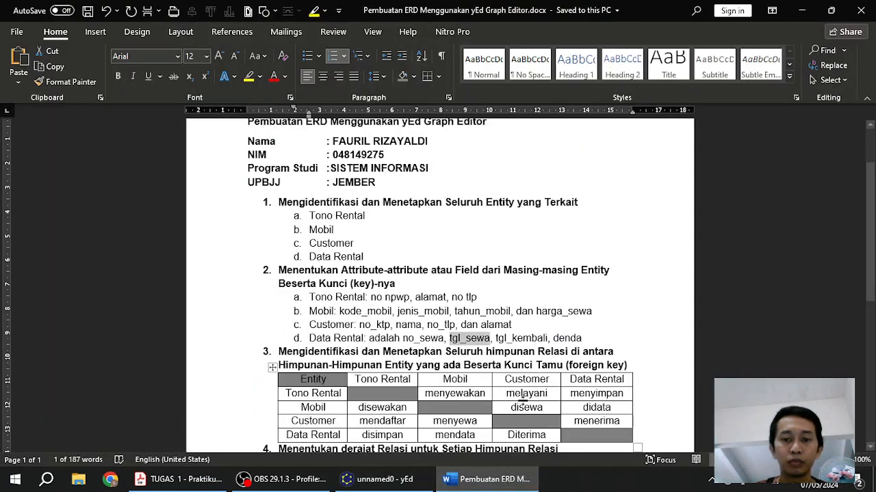
pyautogui.moveTo(497, 337); pyautogui.dragTo(504, 343)
pyautogui.hotkey('ctrl', 'c')
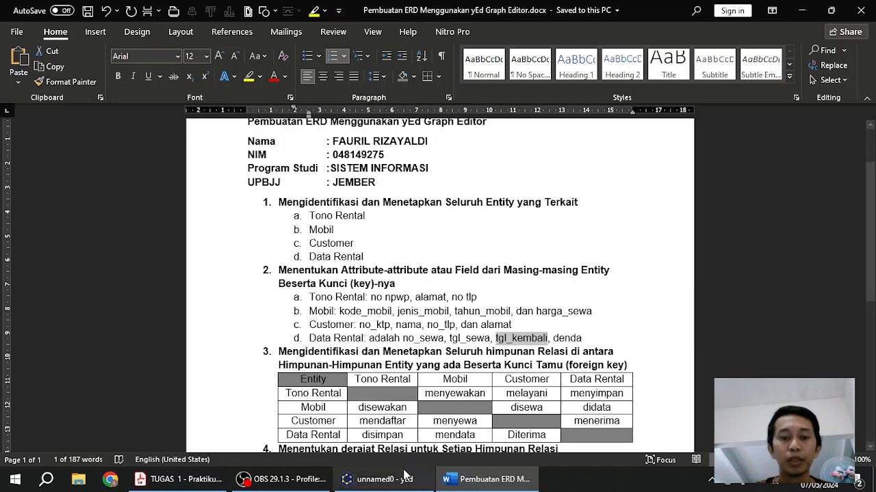
pyautogui.click(380, 479)
pyautogui.press('Return')
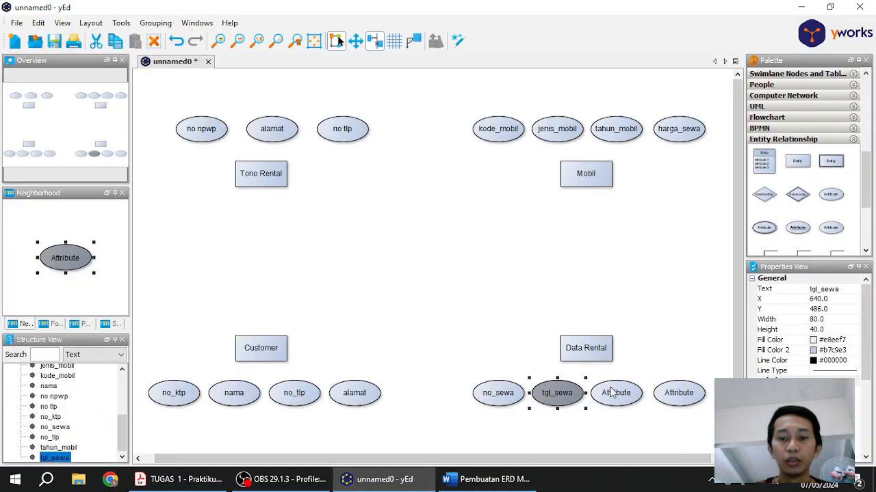
pyautogui.click(612, 392)
pyautogui.press('F2')
pyautogui.hotkey('ctrl', 'v')
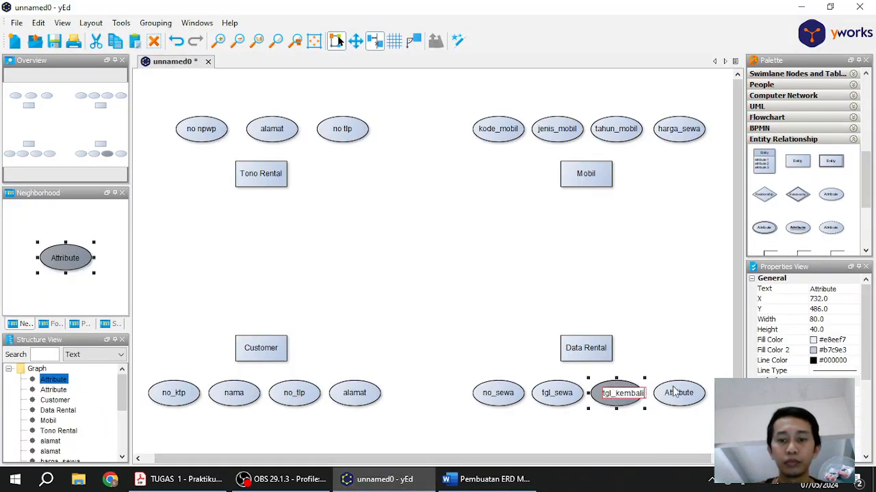
pyautogui.press('Return')
# Label the rightmost attribute node below Data Rental "denda".
pyautogui.click(678, 396)
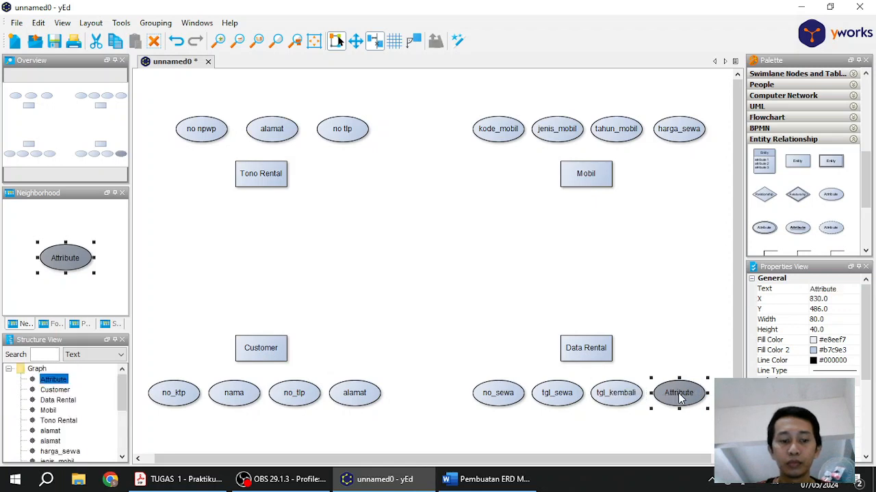
pyautogui.write('denda')
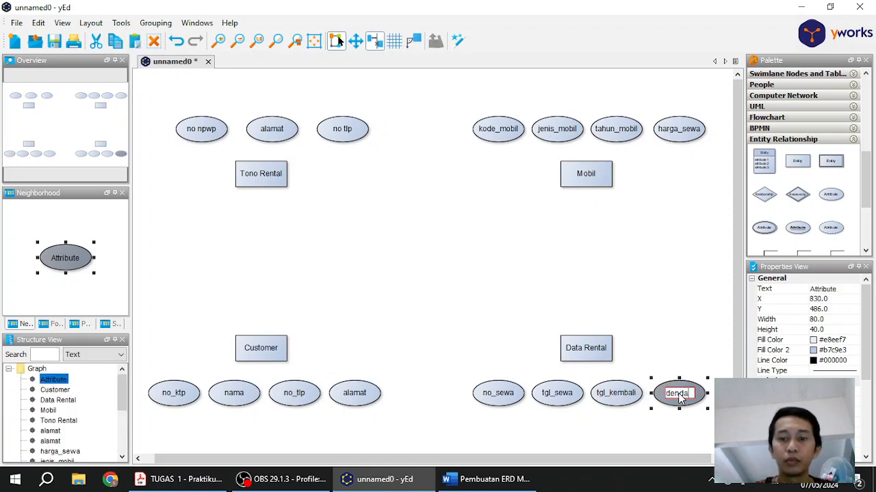
pyautogui.press('Return')
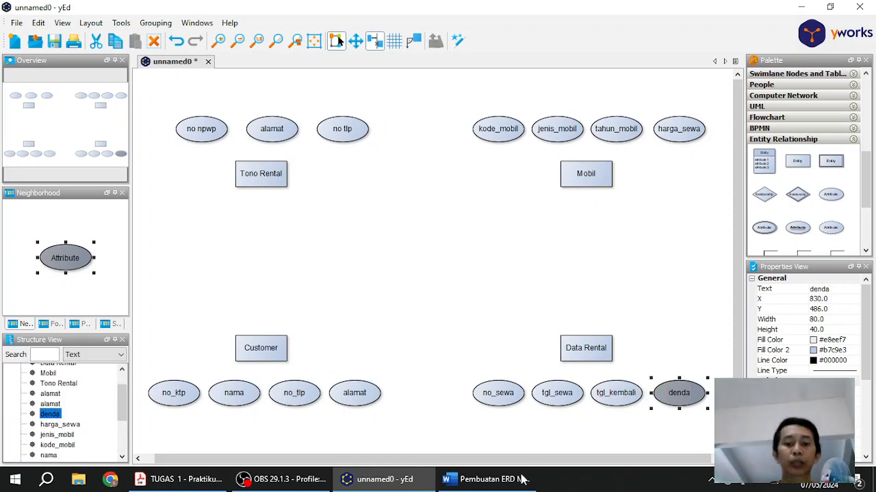
# Review the entity relationship table in Word, and place a relationship diamond between the Tono Rental and Mobil entities in yEd.
pyautogui.click(520, 479)
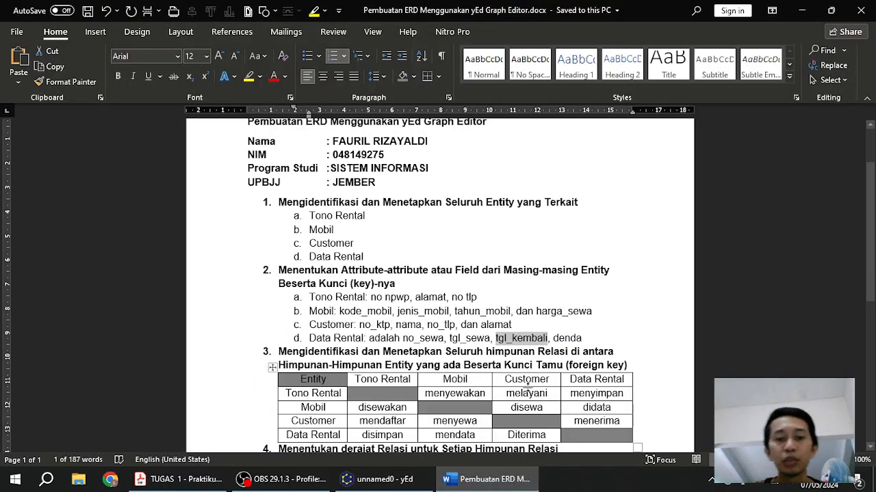
pyautogui.scroll(-1, 527, 386)
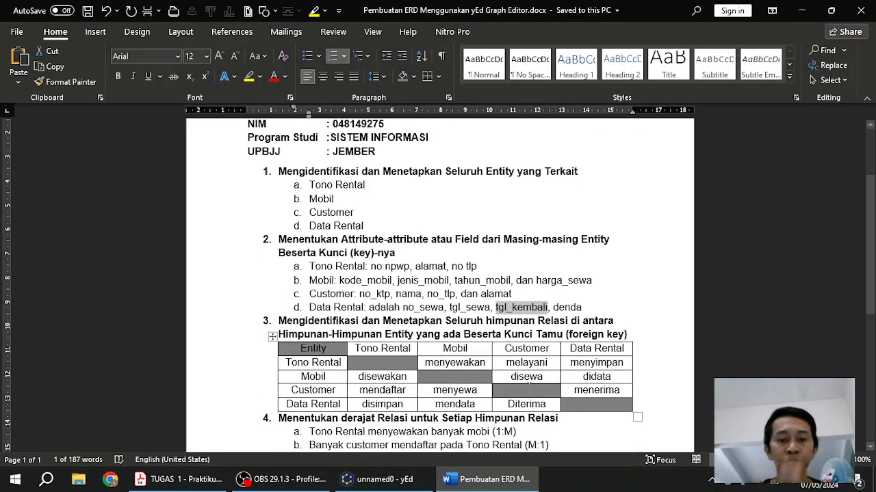
pyautogui.scroll(-1, 528, 386)
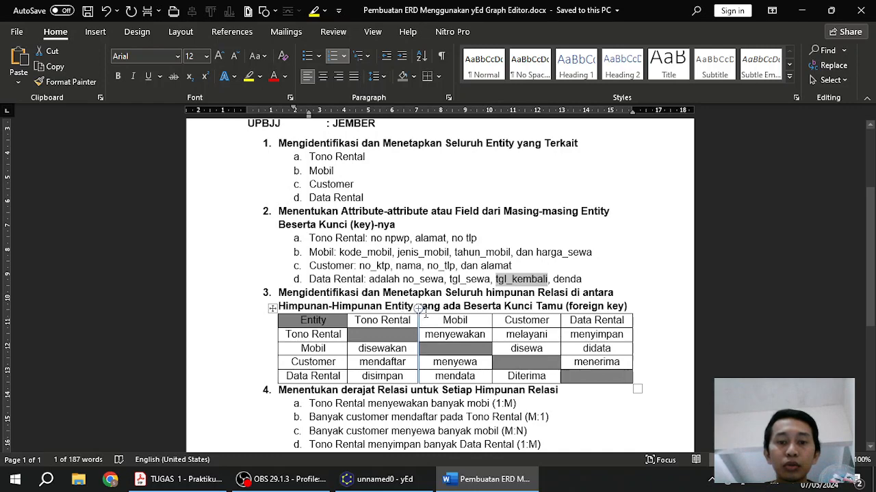
pyautogui.scroll(-1, 439, 313)
pyautogui.scroll(-3, 439, 313)
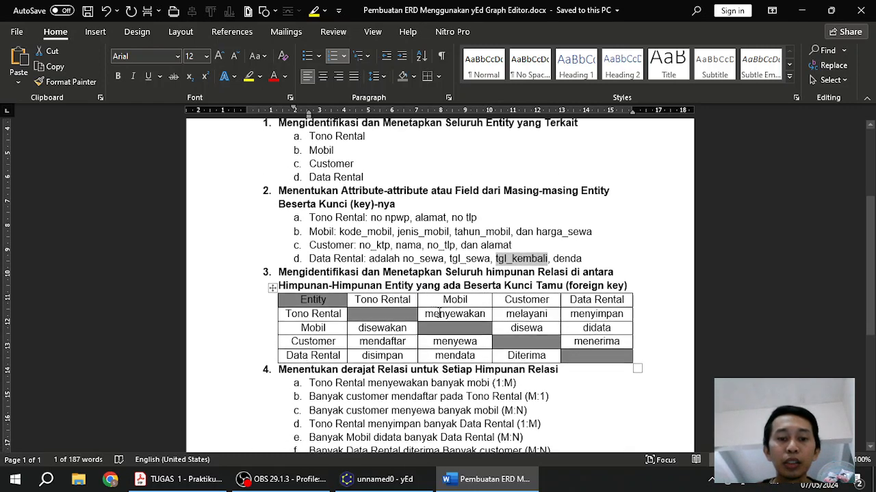
pyautogui.click(385, 480)
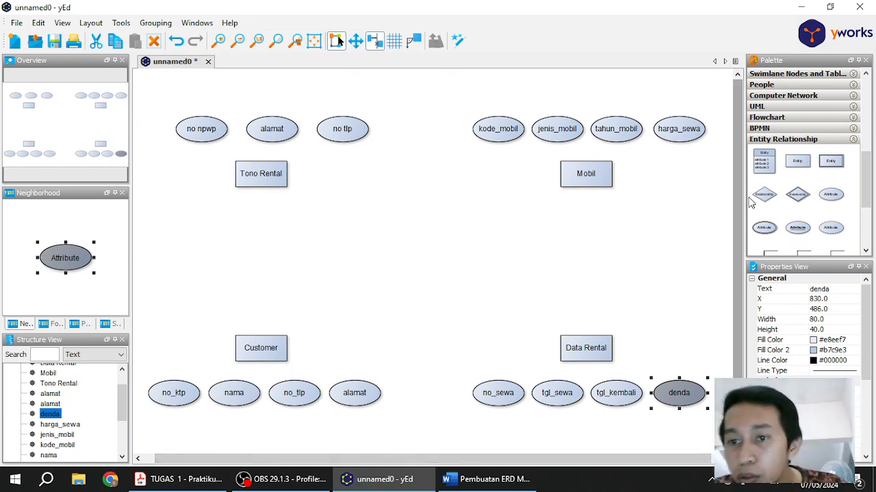
pyautogui.moveTo(771, 199); pyautogui.dragTo(422, 183)
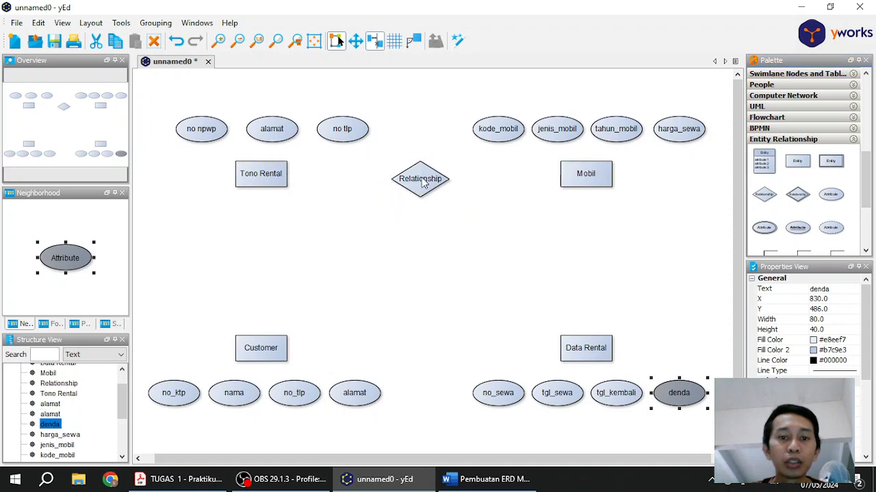
pyautogui.click(421, 167)
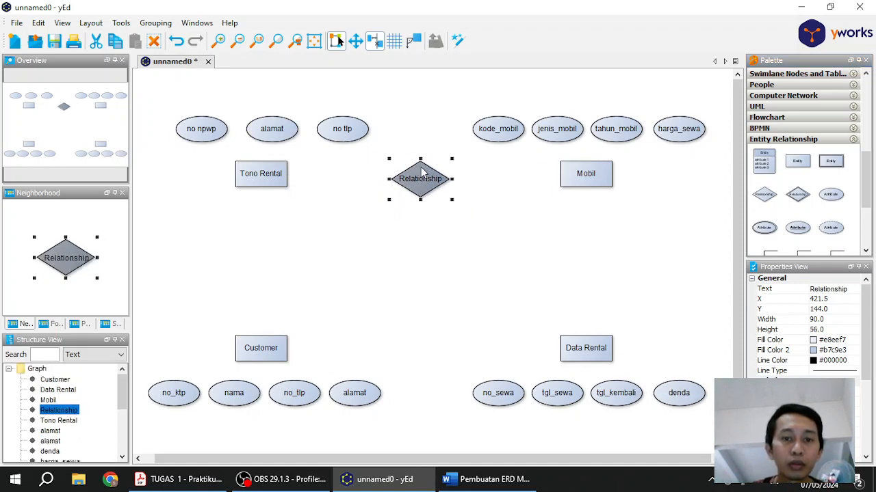
pyautogui.moveTo(421, 167); pyautogui.dragTo(421, 164)
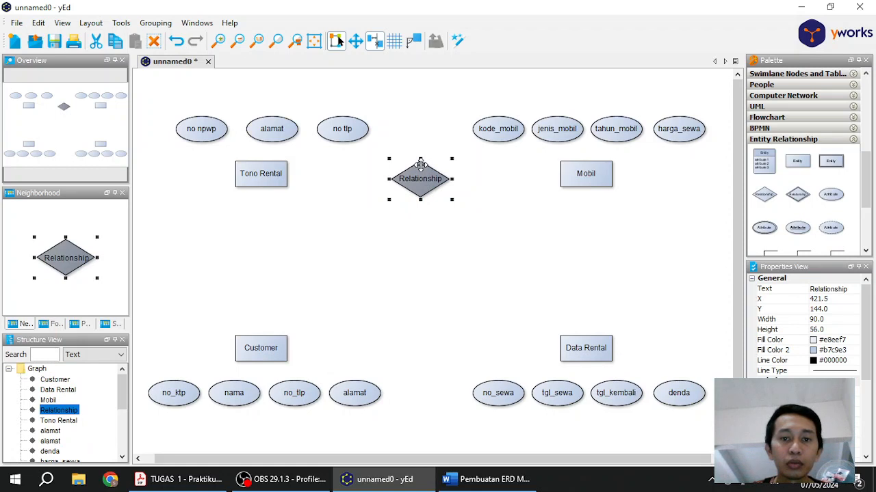
pyautogui.press('Up')
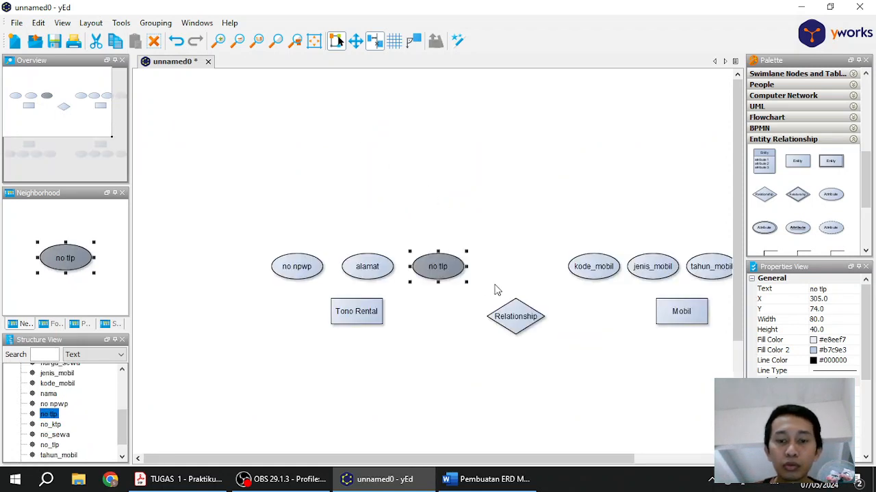
pyautogui.scroll(-4, 584, 347)
pyautogui.scroll(4, 584, 348)
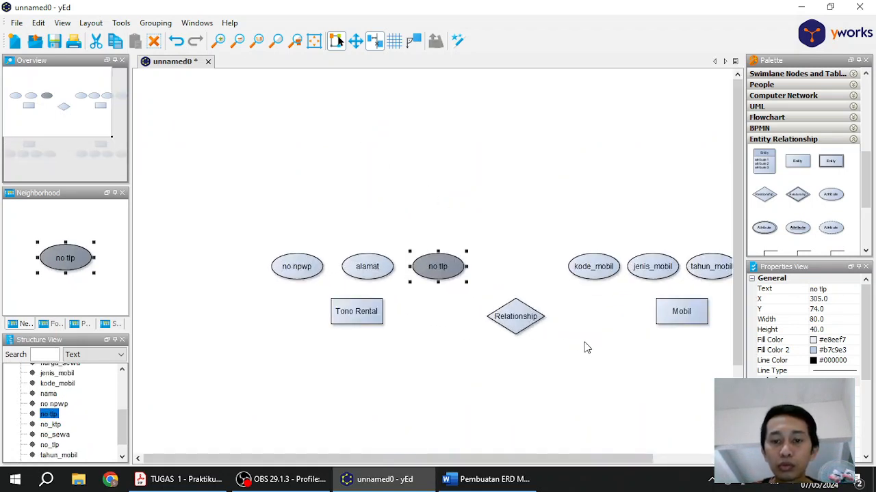
pyautogui.moveTo(738, 308); pyautogui.dragTo(737, 385)
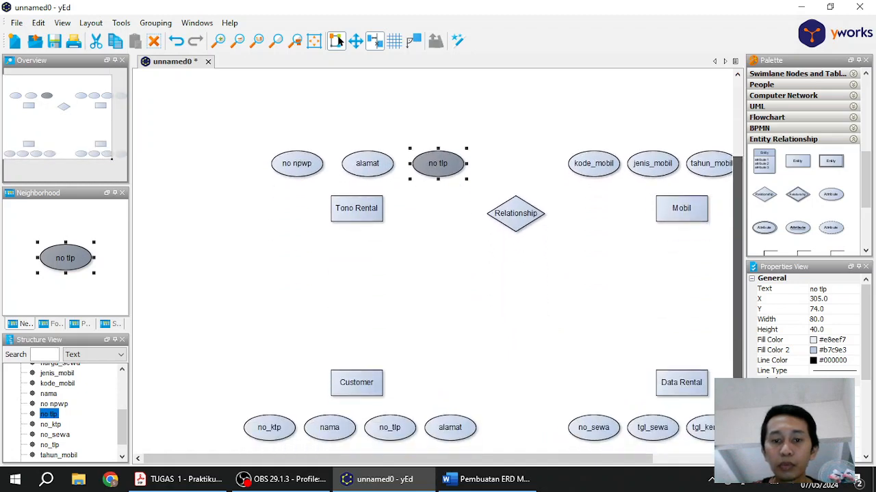
pyautogui.moveTo(480, 461); pyautogui.dragTo(529, 462)
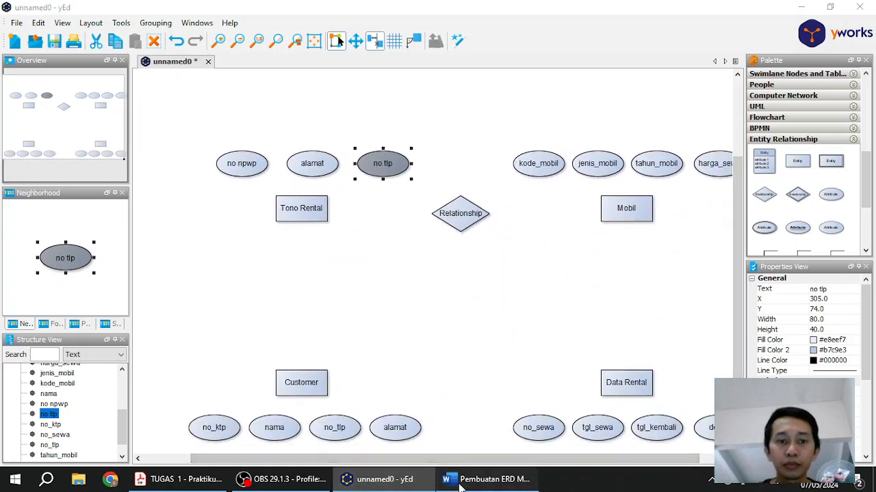
# Check the entity relationship table in Word, and label the diamond between Tono Rental and Mobil "menyewakan" in yEd, levelling it with the two entities.
pyautogui.click(451, 483)
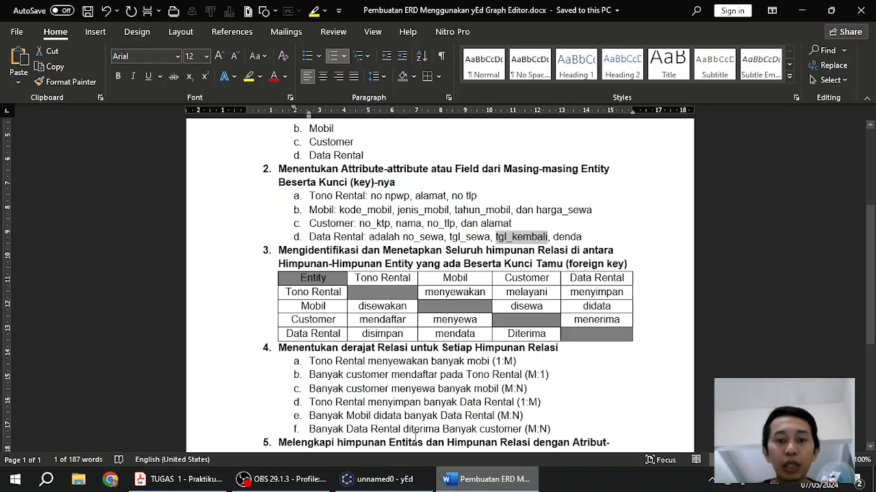
pyautogui.click(385, 482)
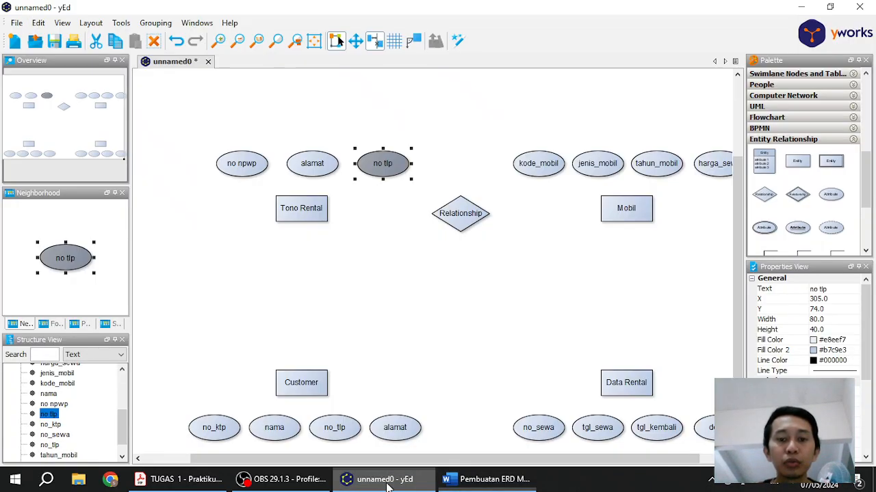
pyautogui.click(455, 483)
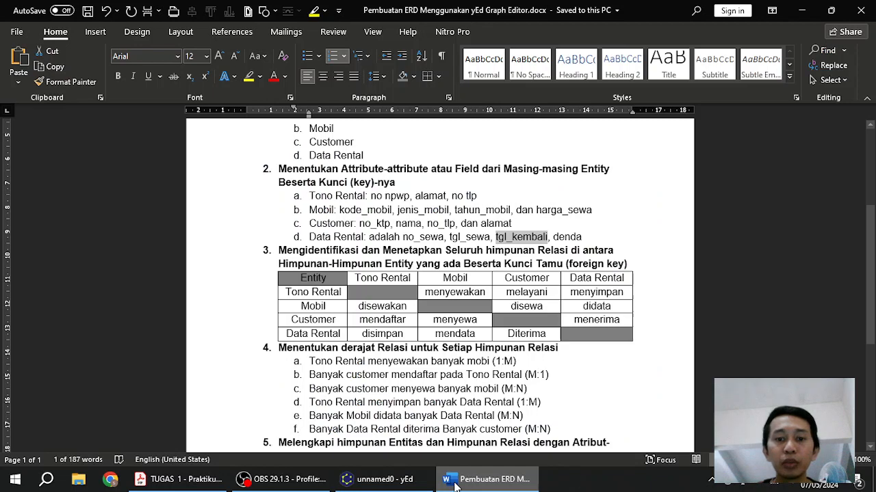
pyautogui.click(385, 480)
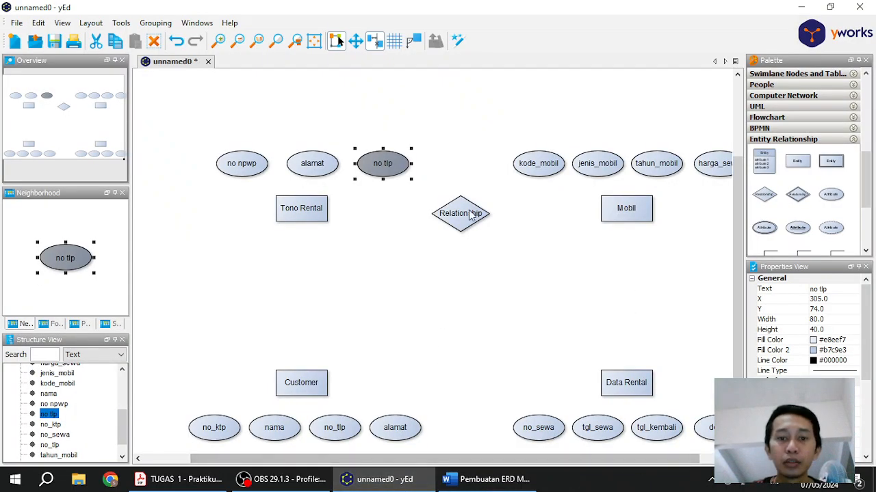
pyautogui.click(470, 216)
pyautogui.moveTo(461, 207); pyautogui.dragTo(468, 198)
pyautogui.doubleClick(468, 198)
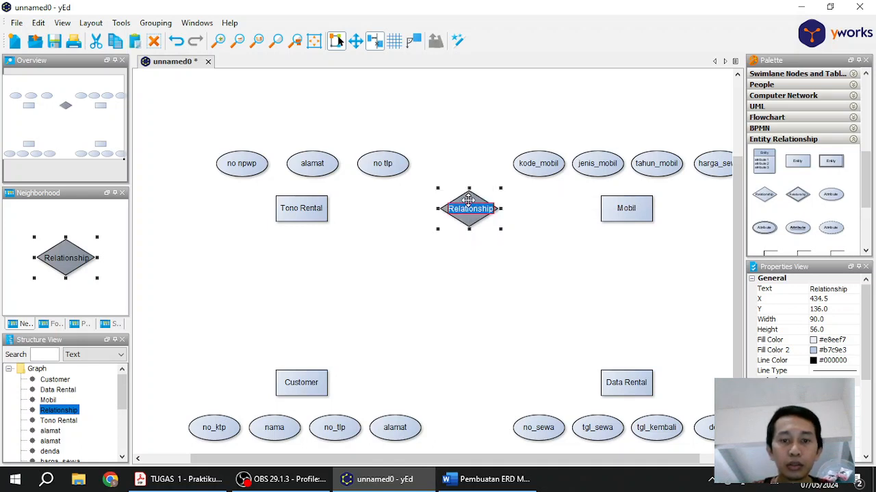
pyautogui.write('menyewakan')
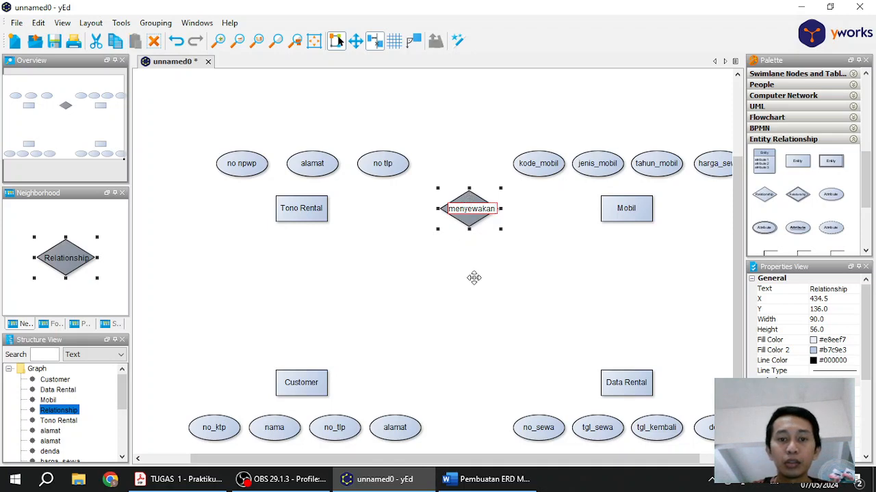
pyautogui.press('Return')
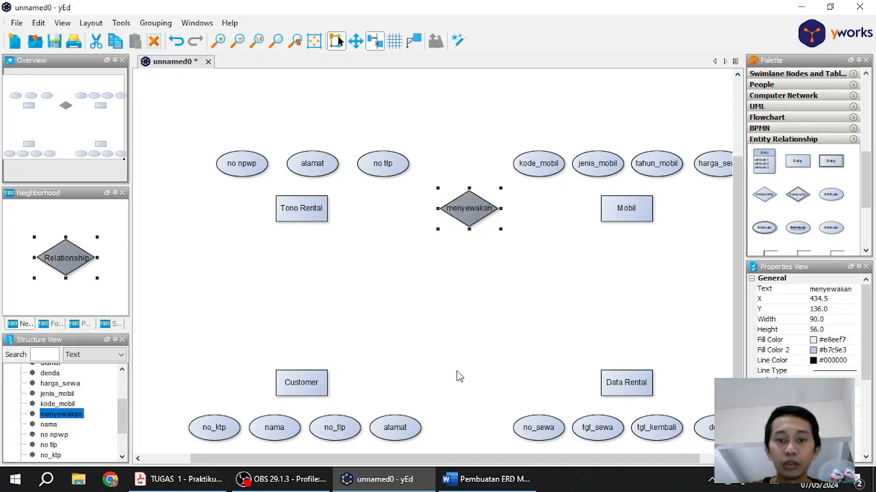
# Consult the relationship table in Word, and place a relationship diamond labelled "melayani" between the Tono Rental and Customer entities in yEd.
pyautogui.click(469, 483)
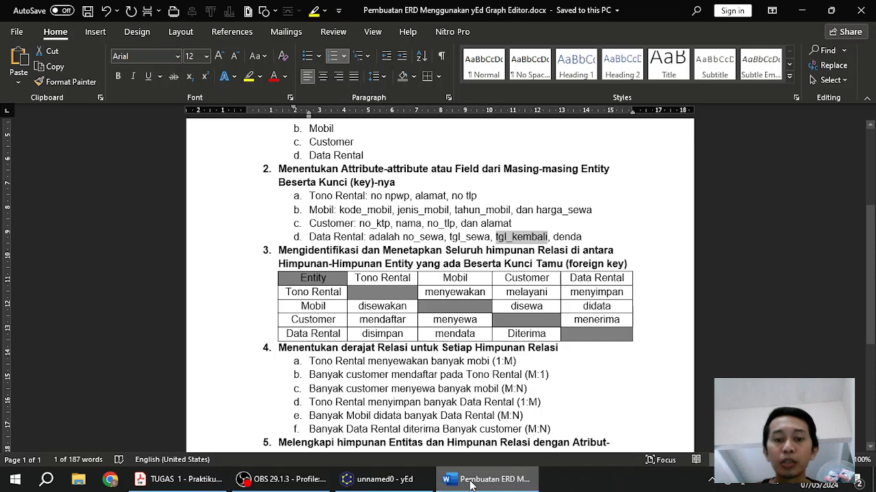
pyautogui.click(470, 483)
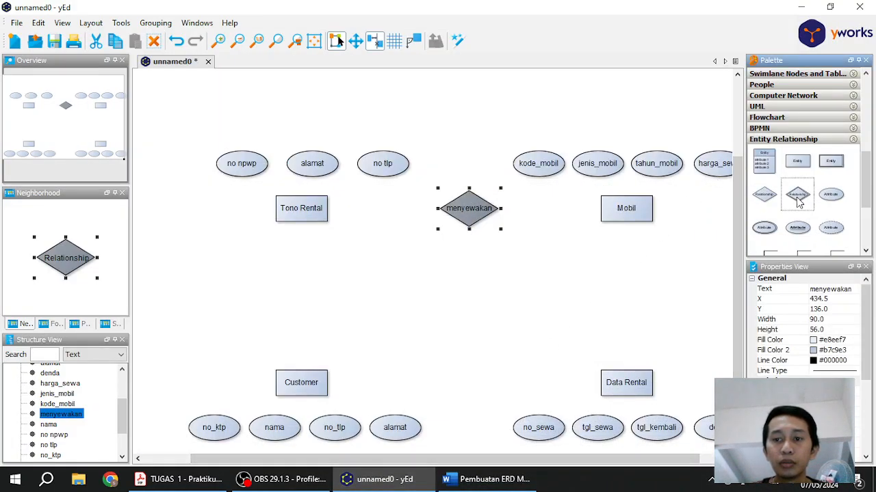
pyautogui.moveTo(766, 197); pyautogui.dragTo(301, 297)
pyautogui.click(301, 297)
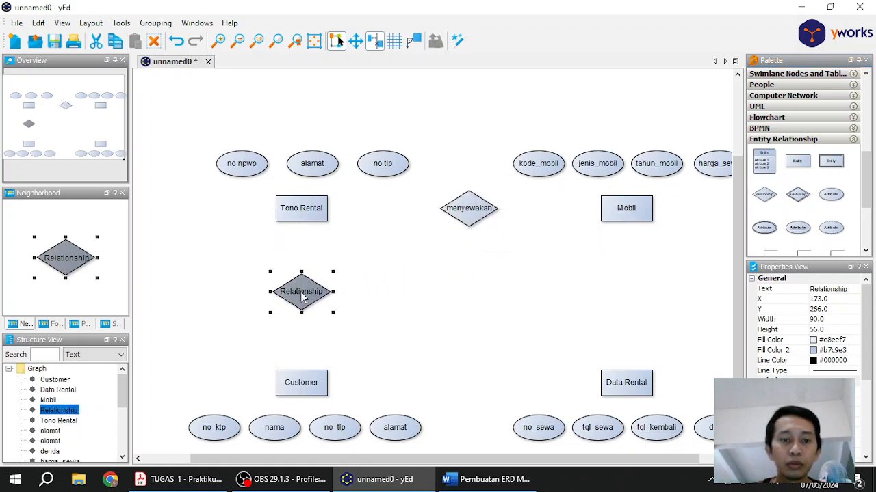
pyautogui.doubleClick(302, 298)
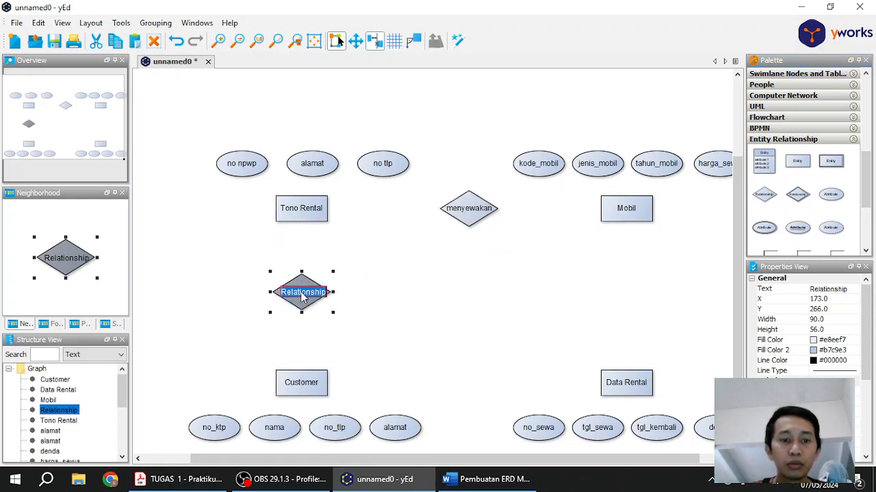
pyautogui.write('melayan')
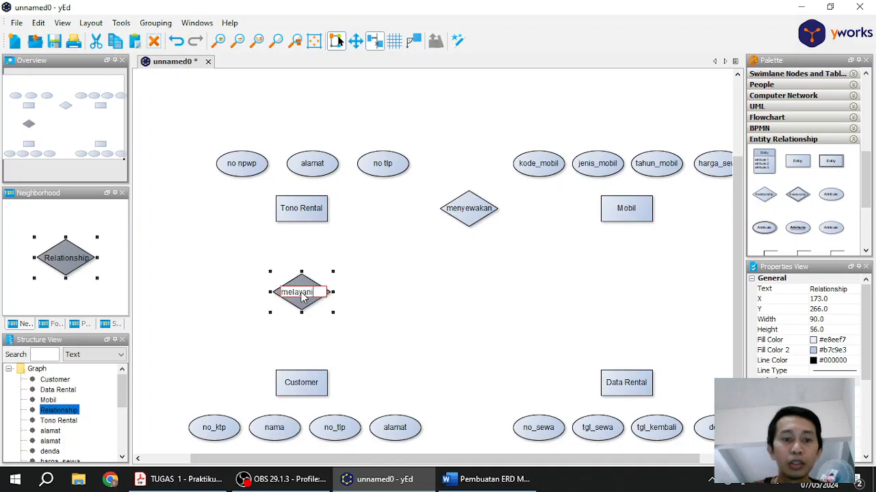
pyautogui.write('i')
pyautogui.press('Return')
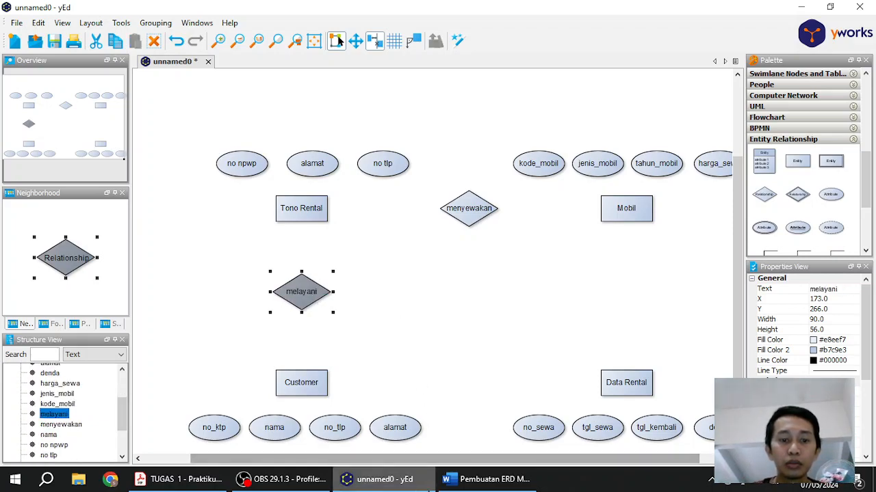
# Consult the relationship table in Word, and place a relationship diamond labelled "menyimpan" below "menyewakan" in the middle of the yEd diagram.
pyautogui.click(487, 479)
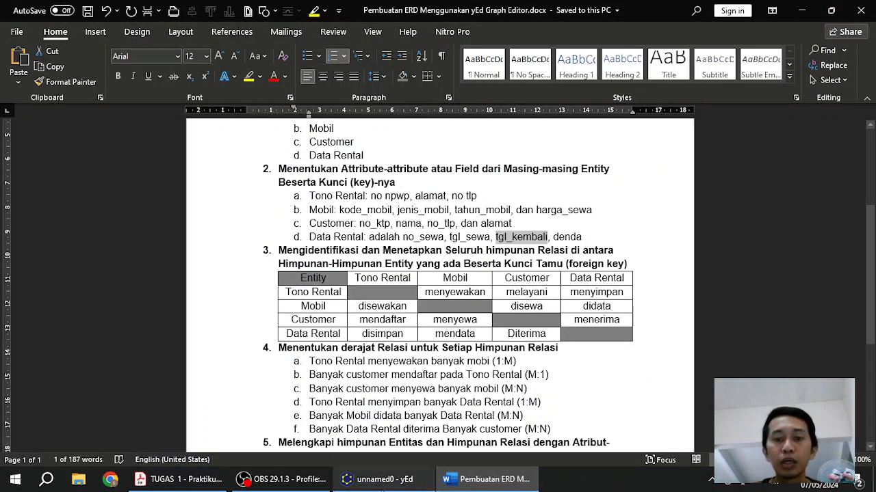
pyautogui.click(380, 480)
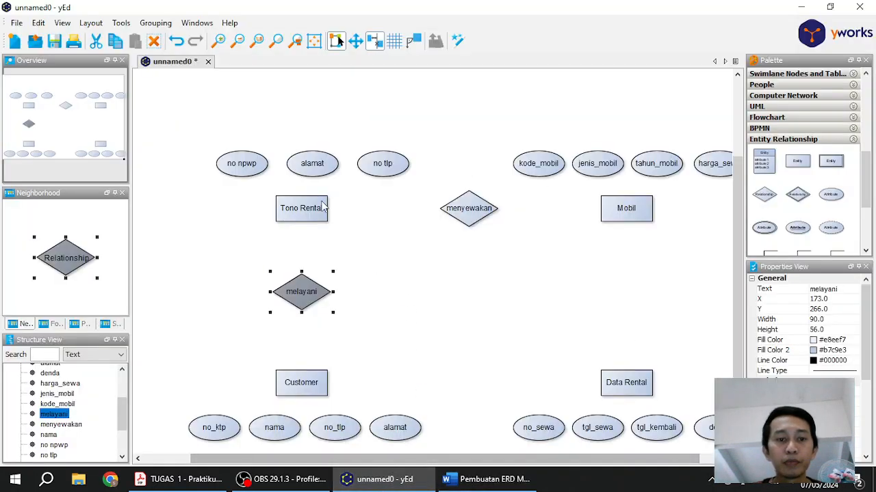
pyautogui.moveTo(766, 199); pyautogui.dragTo(464, 303)
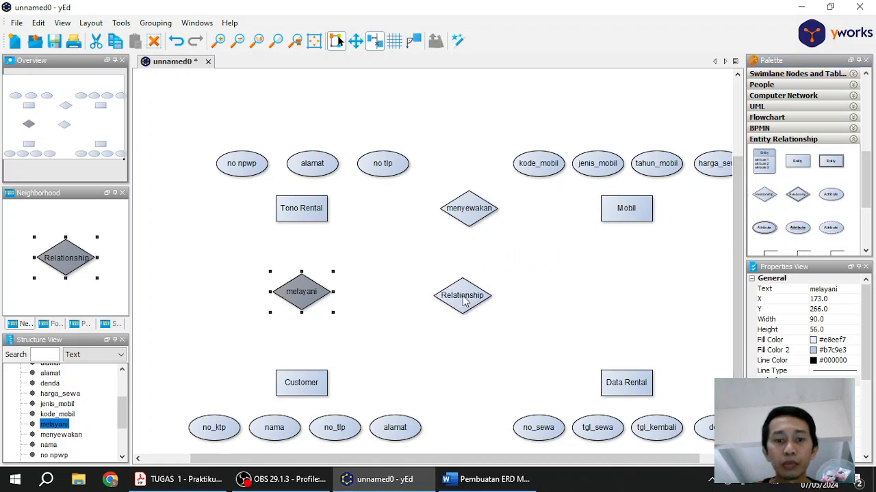
pyautogui.click(464, 304)
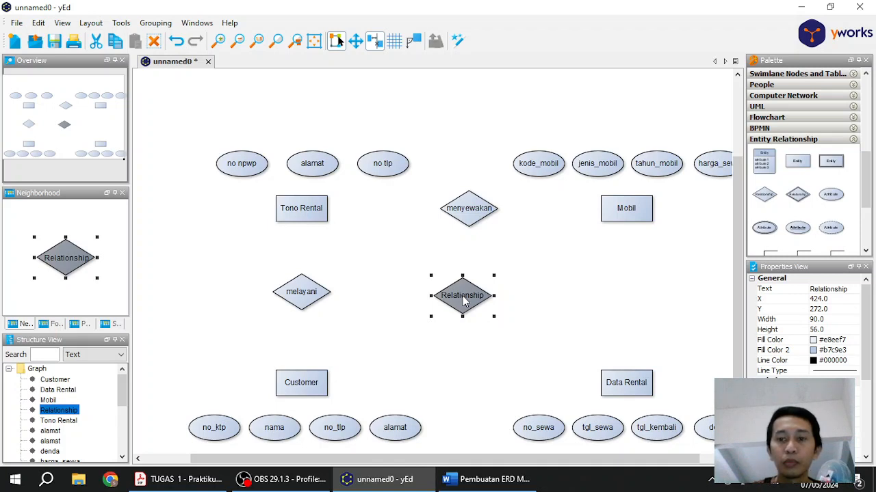
pyautogui.doubleClick(464, 304)
pyautogui.write('me')
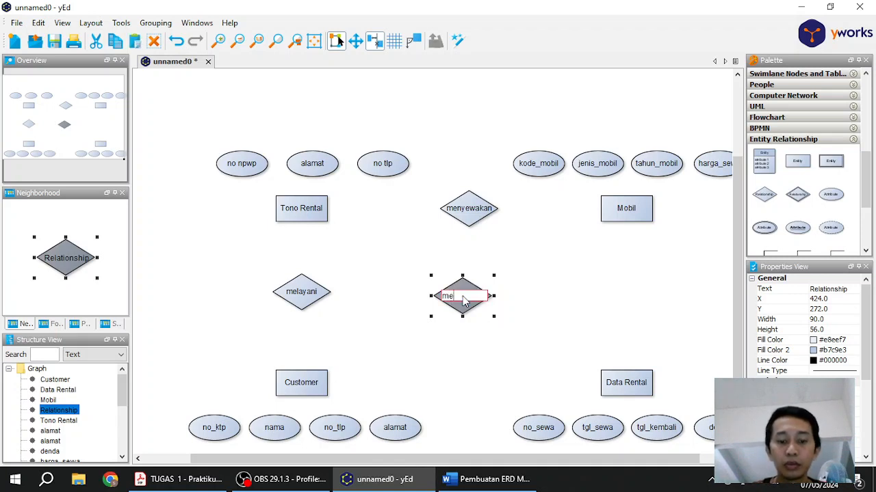
pyautogui.write('nyimp')
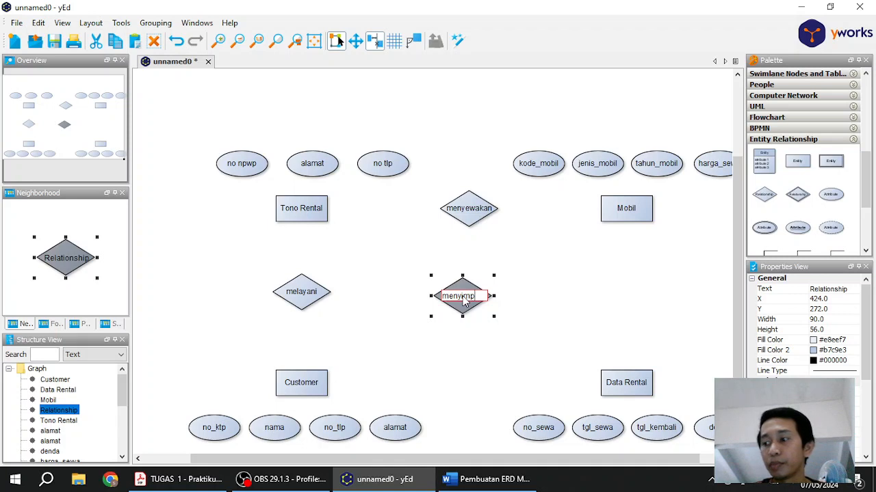
pyautogui.write('a')
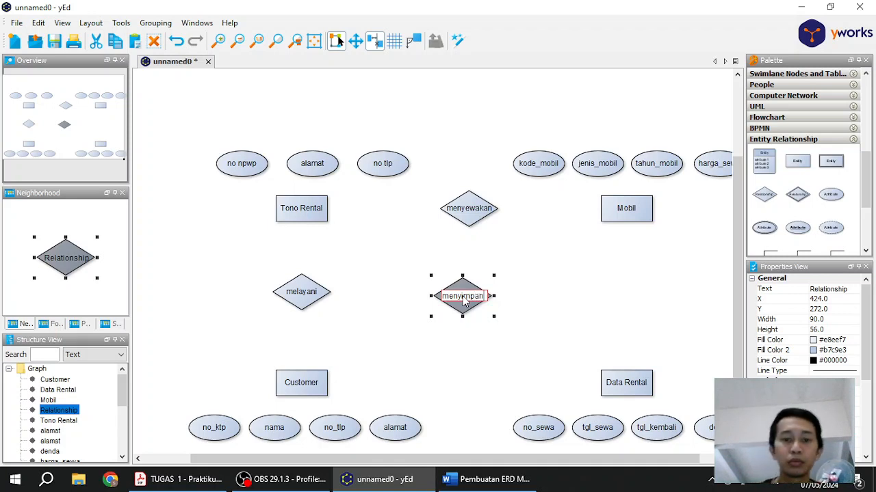
pyautogui.write('n')
pyautogui.press('Return')
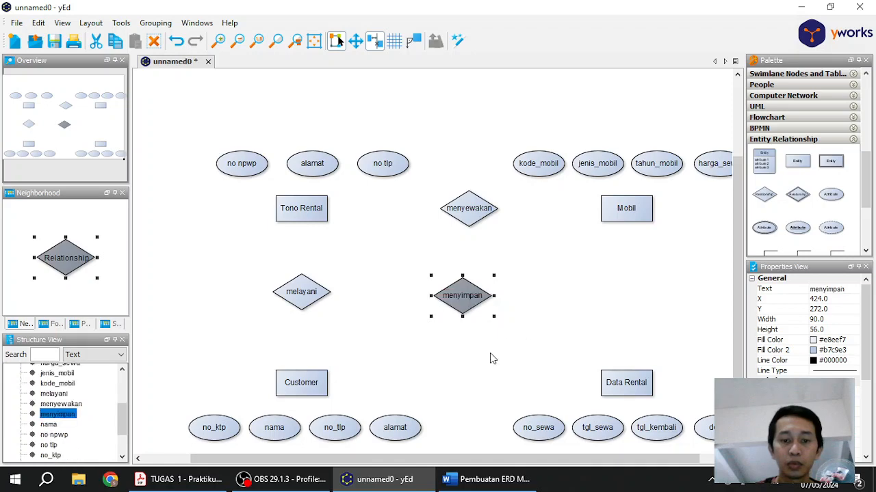
# Review the remaining relationships in the Word table, and place another relationship diamond directly below "menyimpan" in yEd.
pyautogui.click(487, 480)
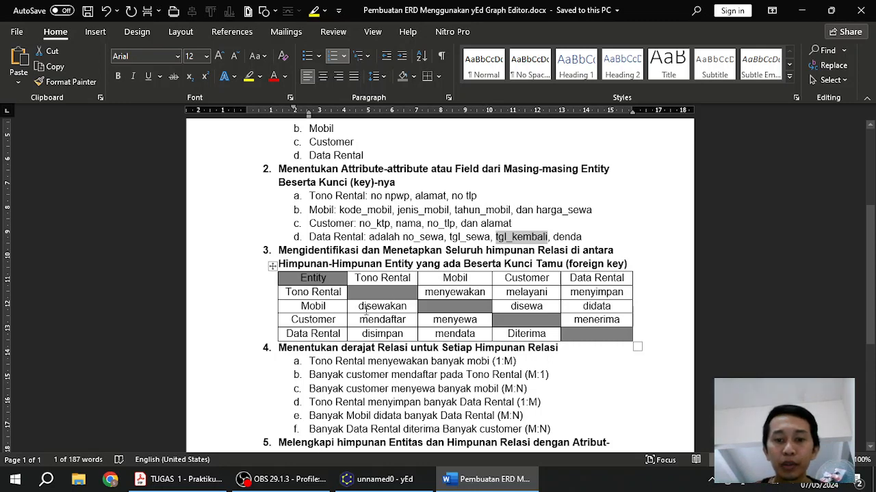
pyautogui.click(405, 483)
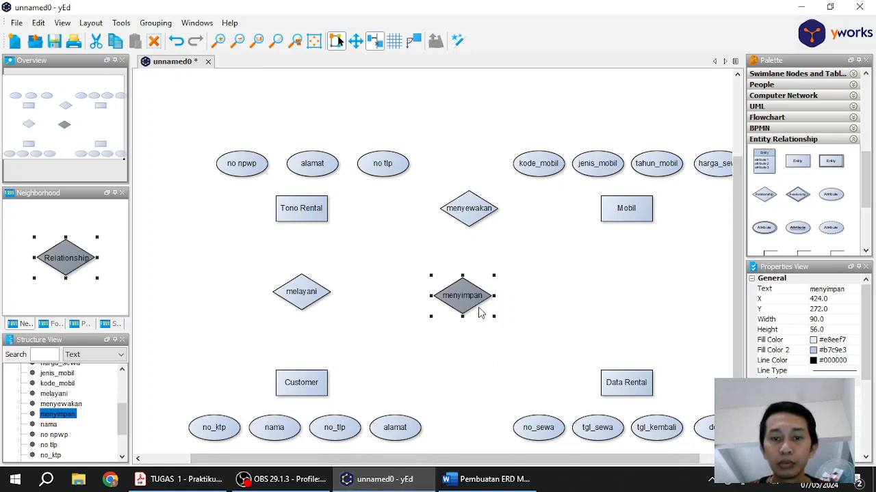
pyautogui.click(472, 481)
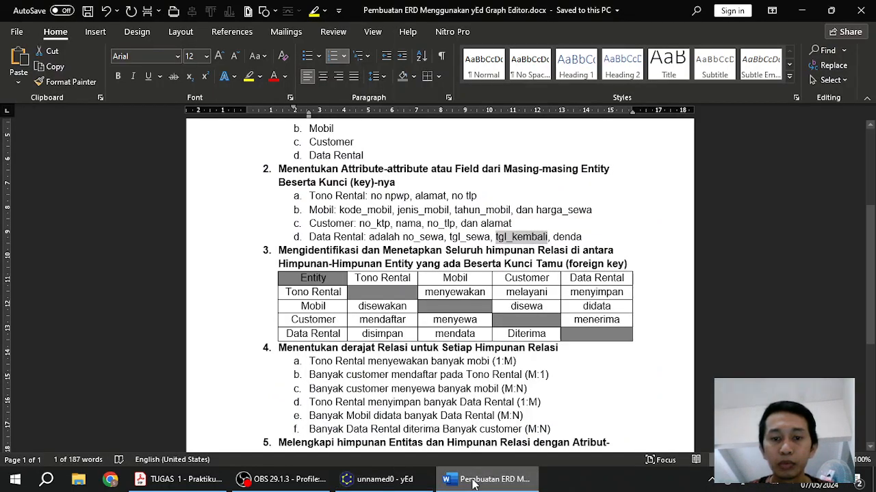
pyautogui.click(472, 481)
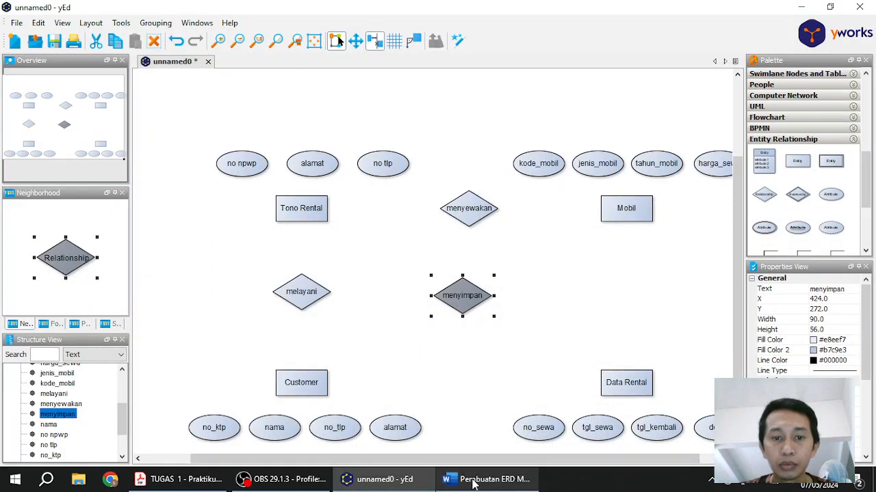
pyautogui.click(473, 480)
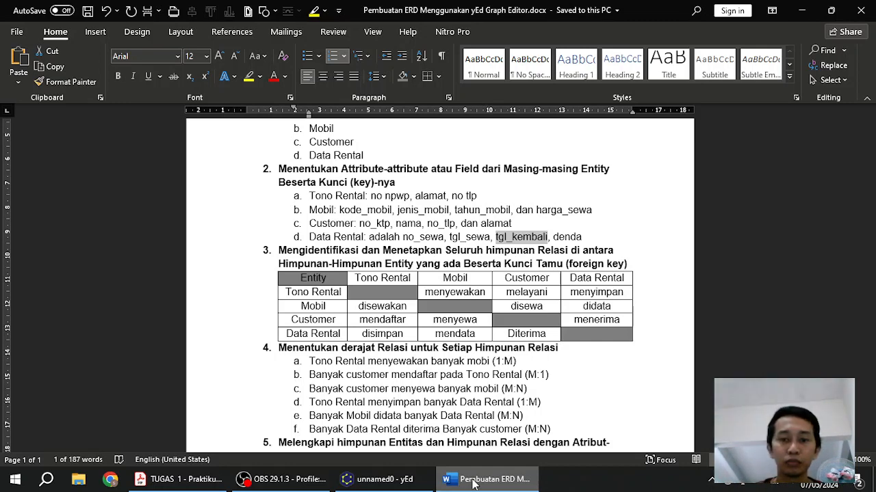
pyautogui.click(473, 482)
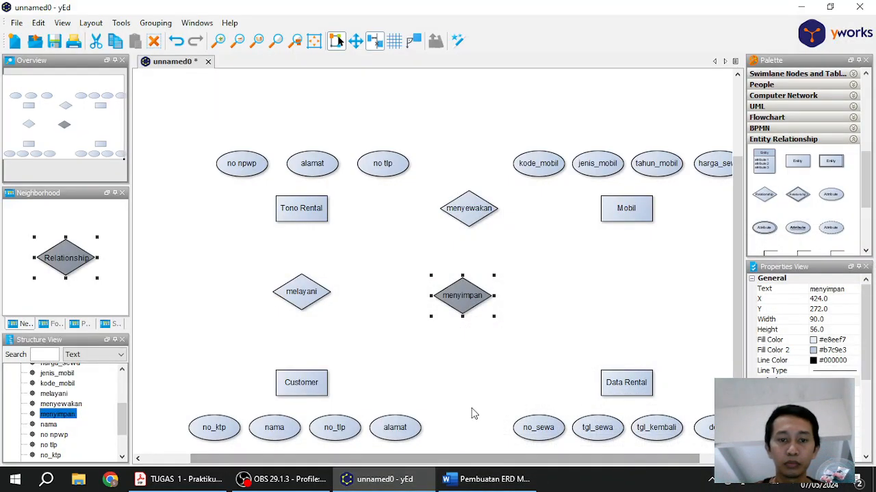
pyautogui.scroll(-1, 471, 413)
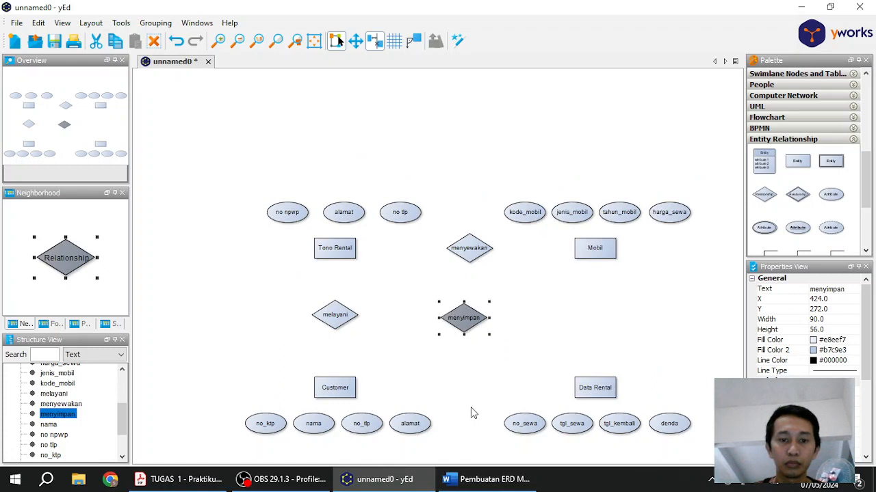
pyautogui.scroll(1, 470, 412)
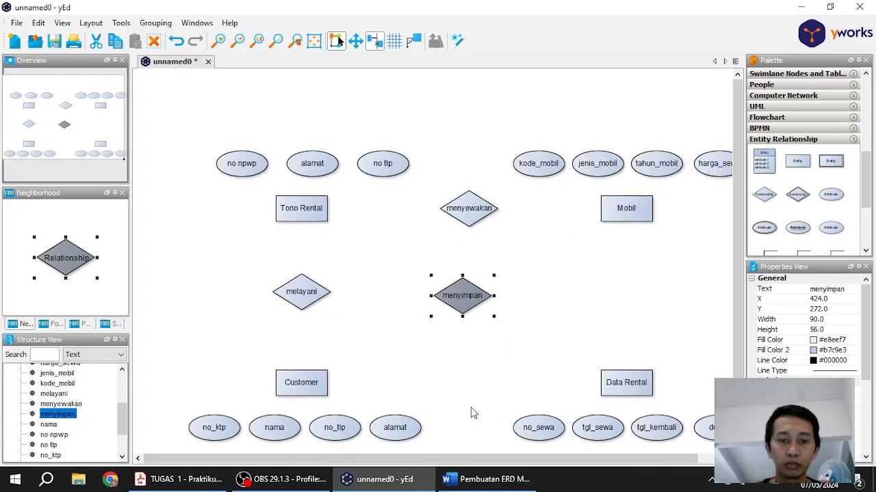
pyautogui.moveTo(764, 198); pyautogui.dragTo(463, 357)
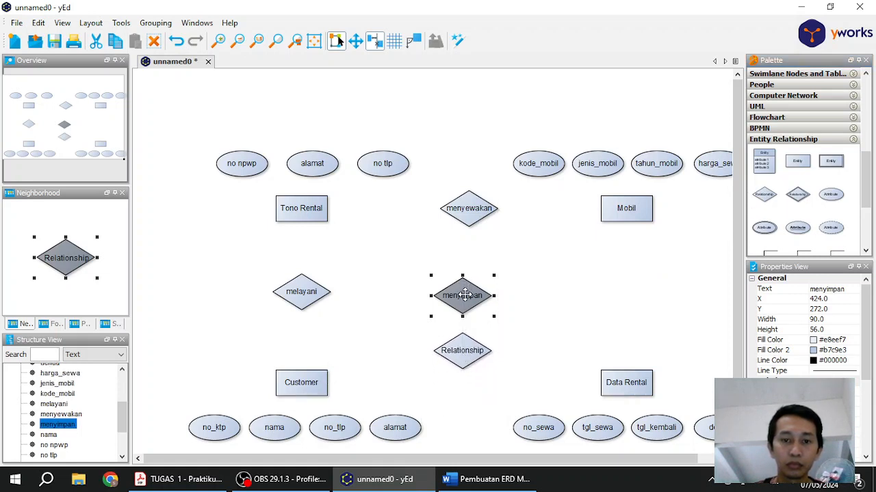
# Move "menyimpan" and the unnamed diamond below it slightly up, and align "menyewakan" vertically above them.
pyautogui.moveTo(465, 292); pyautogui.dragTo(465, 275)
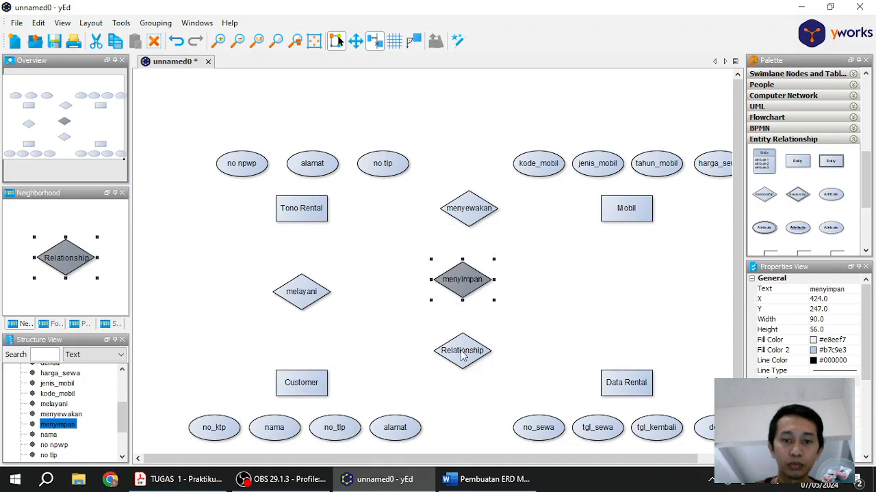
pyautogui.moveTo(462, 345); pyautogui.dragTo(462, 334)
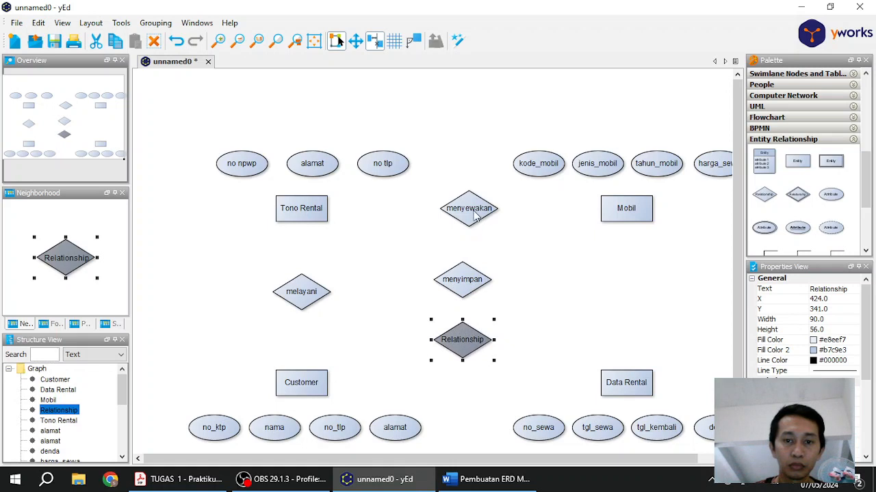
pyautogui.moveTo(469, 217); pyautogui.dragTo(467, 214)
# Review the relationship table in the Word notes for the relationships still missing from the diagram, and return to yEd.
pyautogui.click(467, 482)
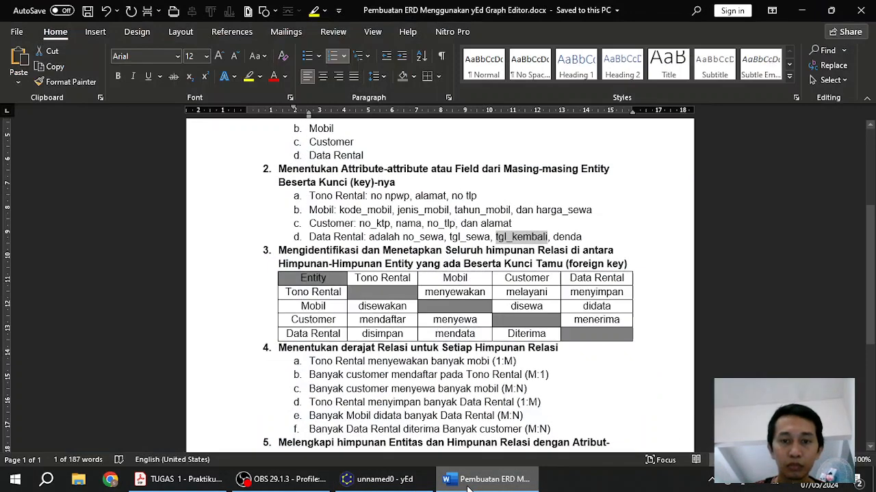
pyautogui.click(467, 482)
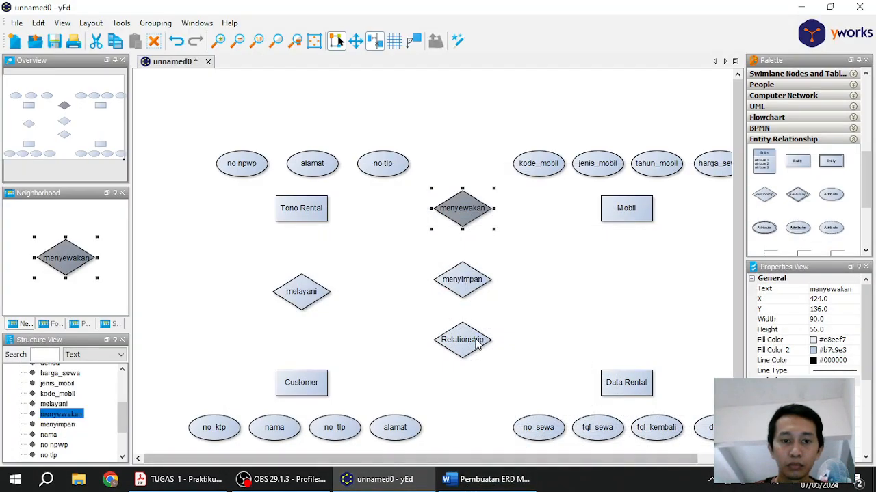
pyautogui.moveTo(487, 479)
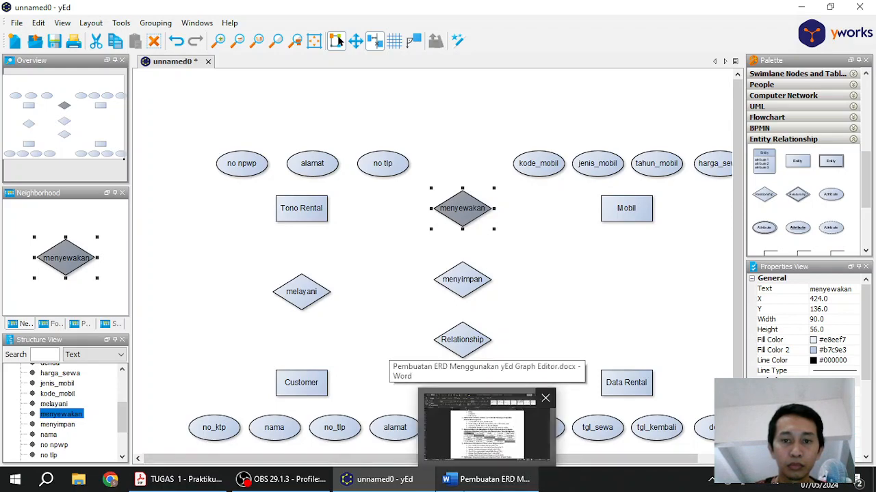
pyautogui.click(487, 480)
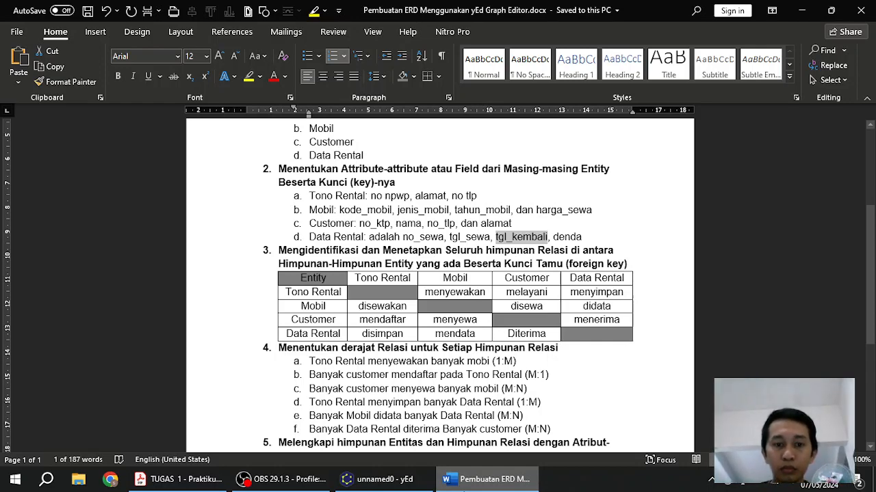
pyautogui.click(487, 479)
pyautogui.click(487, 479)
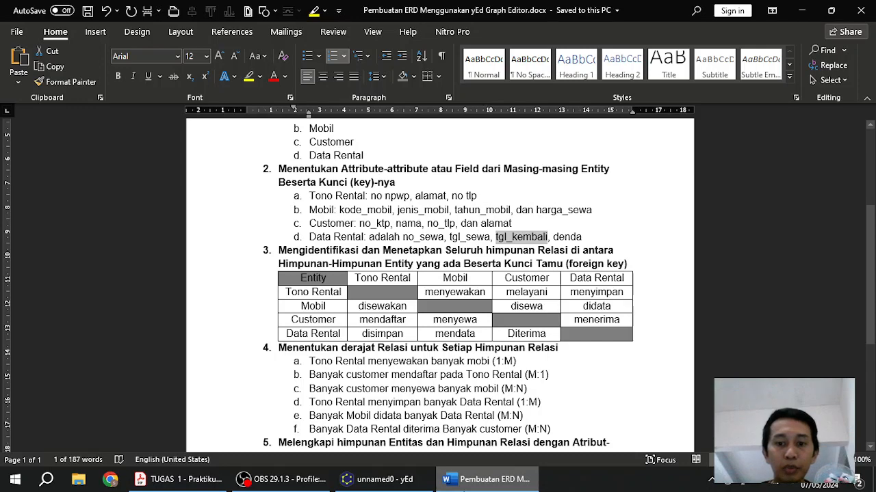
pyautogui.click(471, 484)
pyautogui.click(469, 487)
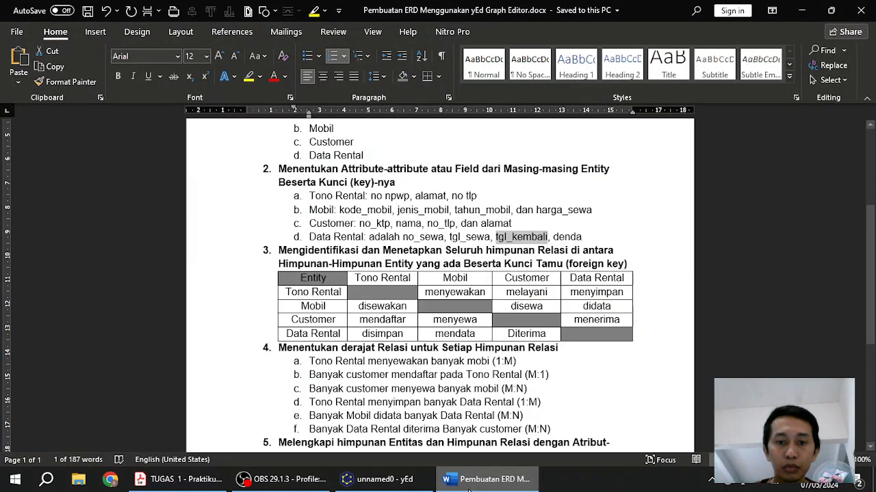
pyautogui.click(470, 490)
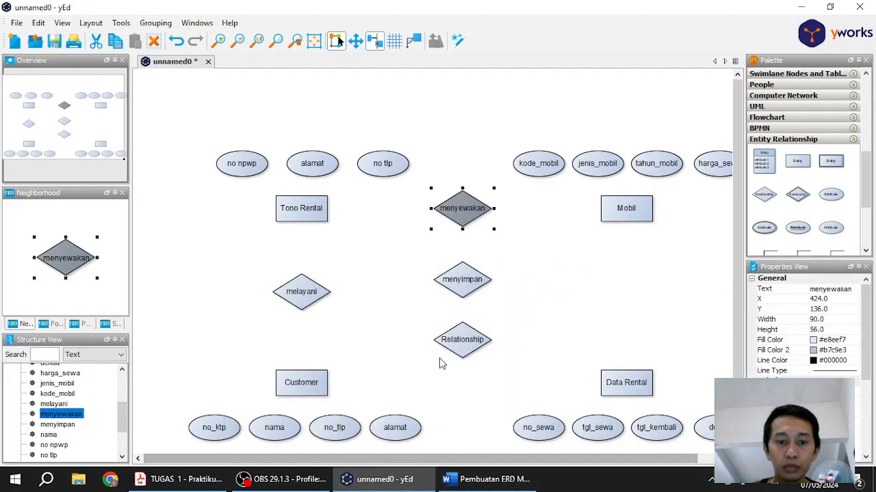
# Move the unnamed relationship diamond between Customer and Data Rental, check the Word relationship table, and label the diamond "menerima".
pyautogui.click(459, 354)
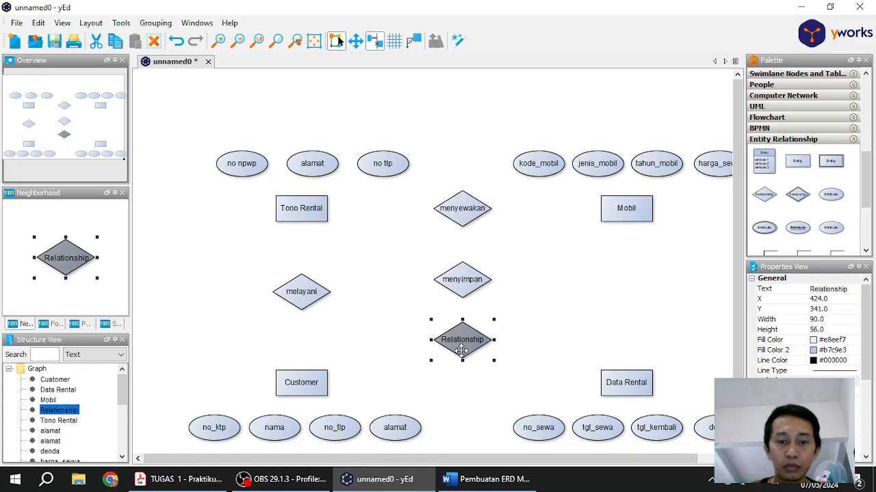
pyautogui.moveTo(460, 353); pyautogui.dragTo(462, 393)
pyautogui.click(479, 481)
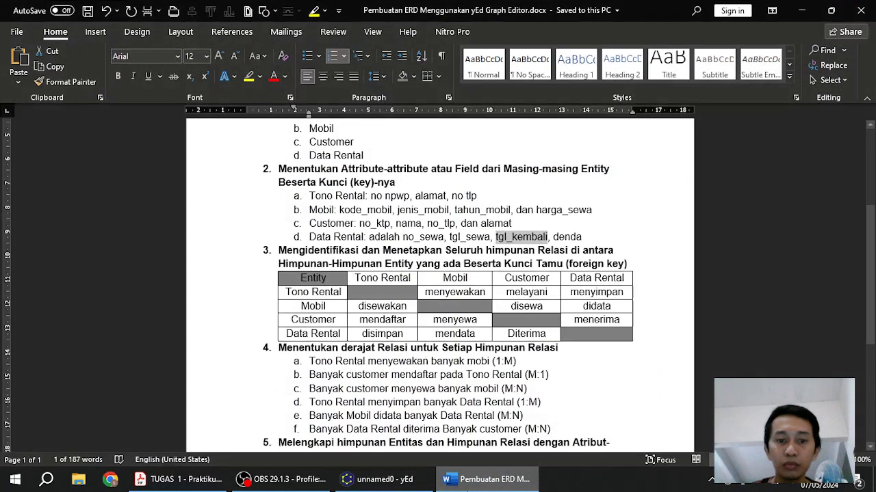
pyautogui.click(409, 483)
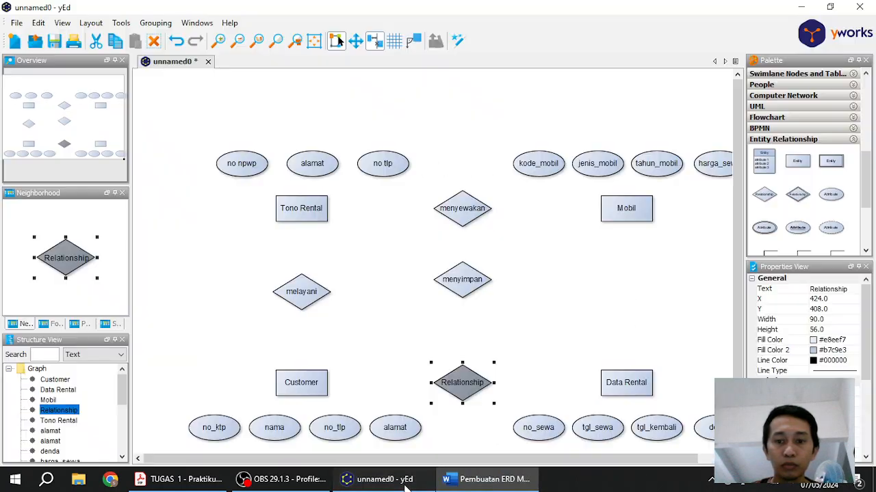
pyautogui.doubleClick(456, 386)
pyautogui.write('m')
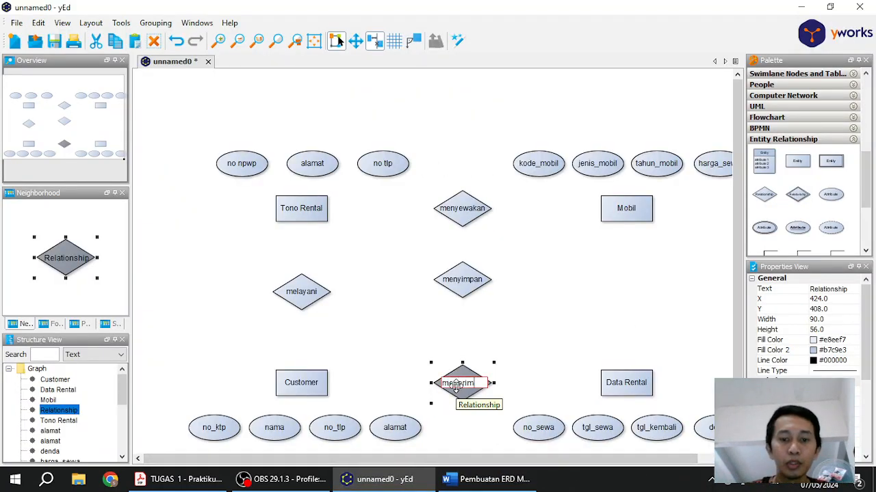
pyautogui.write('enyimma')
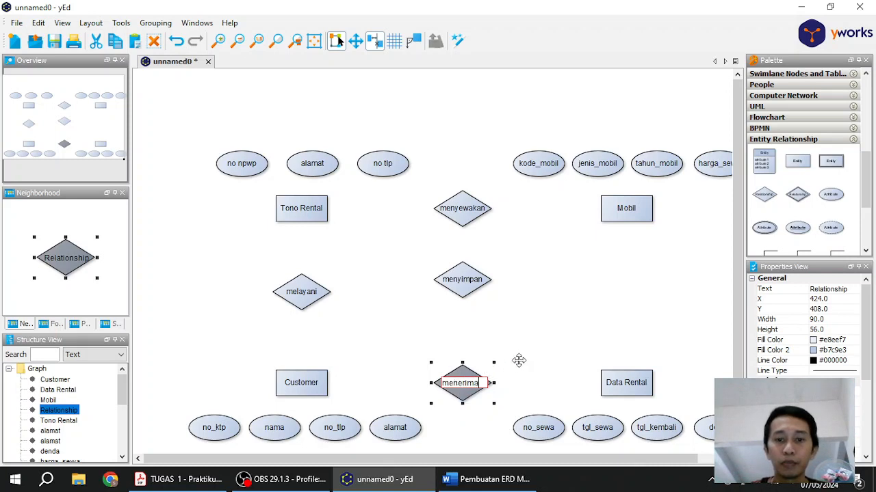
pyautogui.press('Return')
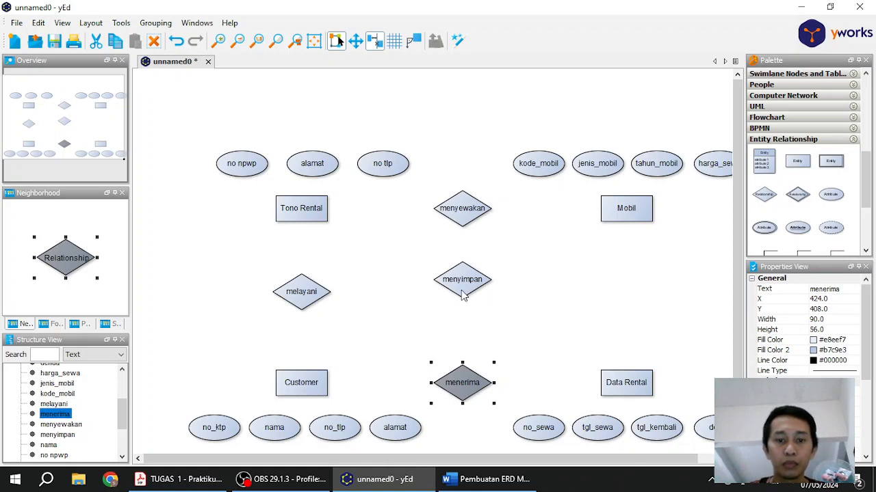
# Move the "menyimpan" diamond down level with "melayani", midway between "menyewakan" and "menerima".
pyautogui.moveTo(463, 290); pyautogui.dragTo(461, 302)
pyautogui.click(523, 333)
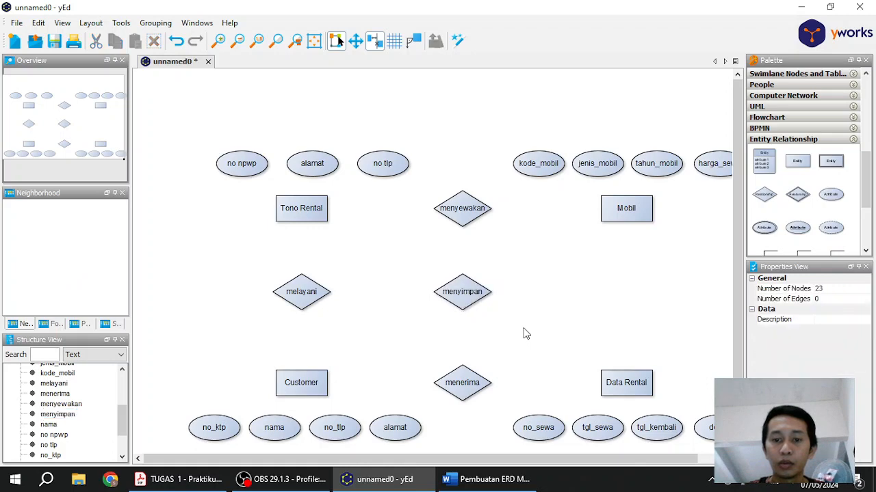
# Consult the relationship table in Word, and place a new relationship diamond between the Mobil and Data Rental entities in yEd.
pyautogui.click(472, 481)
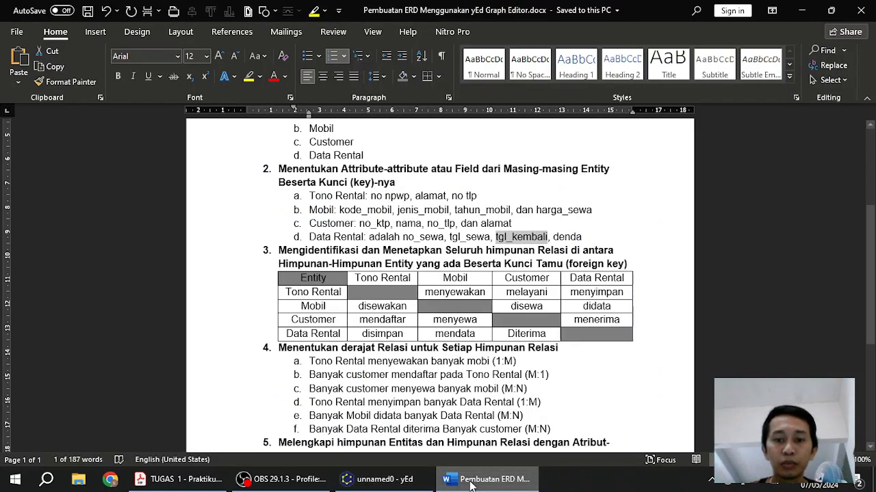
pyautogui.click(469, 482)
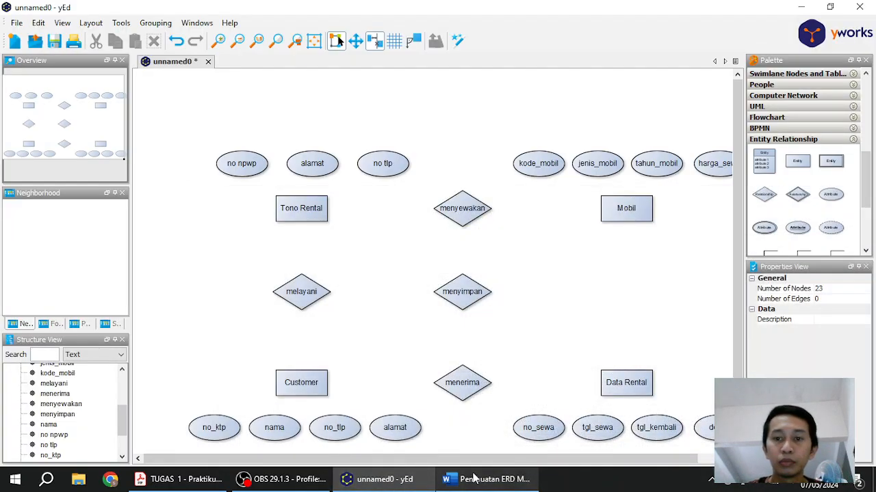
pyautogui.click(766, 198)
pyautogui.moveTo(767, 201); pyautogui.dragTo(682, 267)
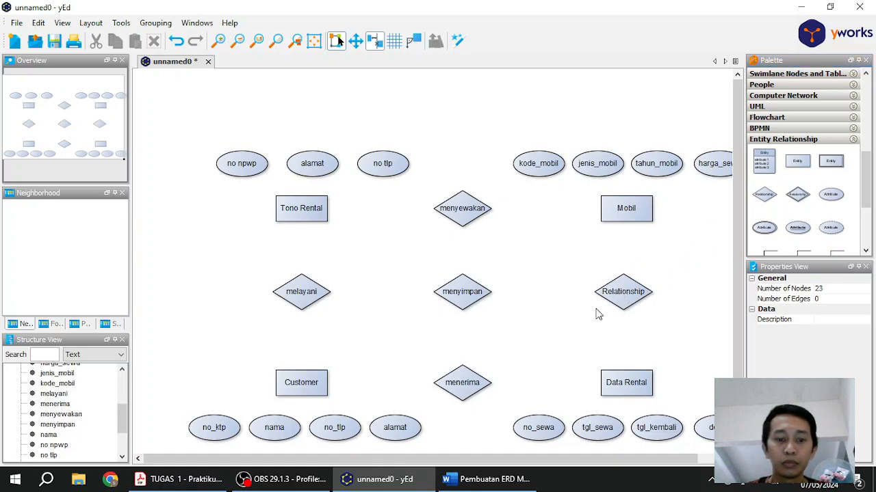
pyautogui.click(629, 299)
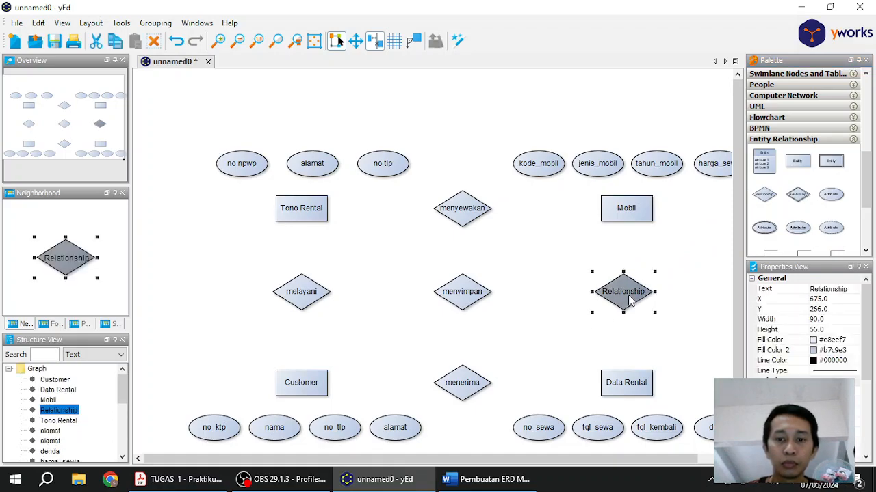
# Look up the Mobil–Data Rental relation in the Word document and label the diamond between those entities mendata in yEd.
pyautogui.click(491, 479)
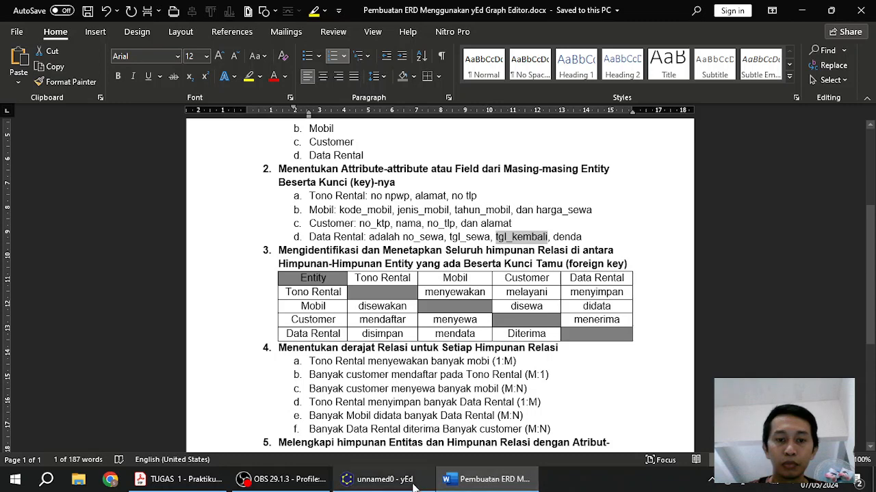
pyautogui.click(383, 480)
pyautogui.write('me')
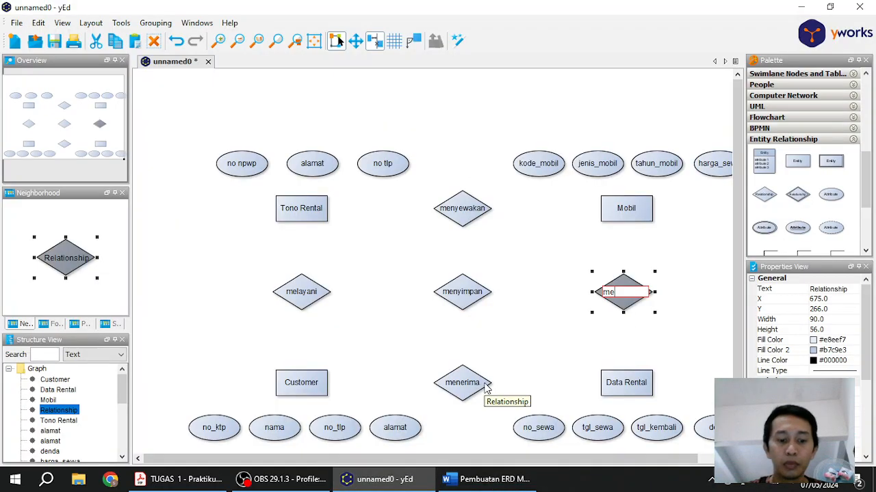
pyautogui.write('ndata')
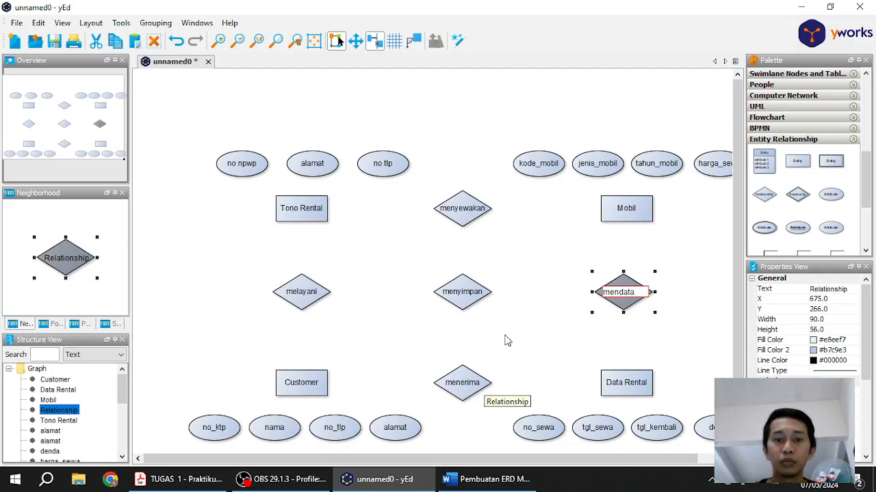
pyautogui.press('Return')
# Check the relation table and relation degree list in the Word document, then return to the yEd diagram.
pyautogui.click(484, 482)
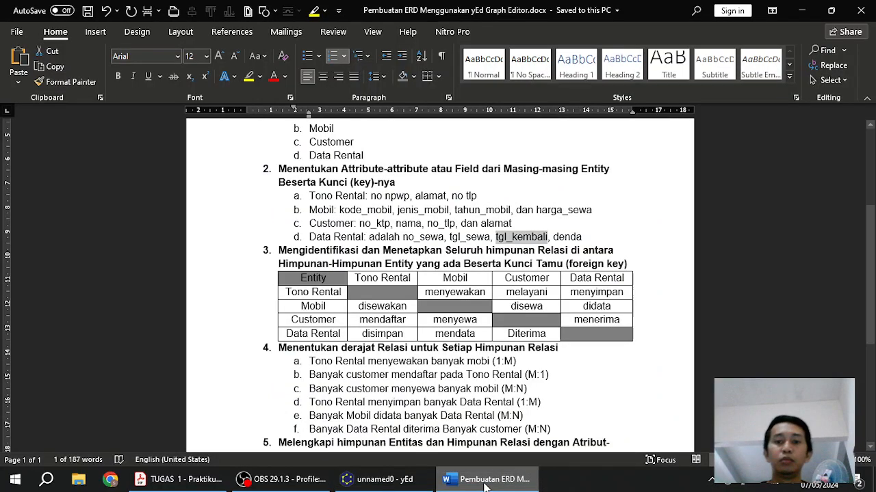
pyautogui.scroll(-1, 440, 439)
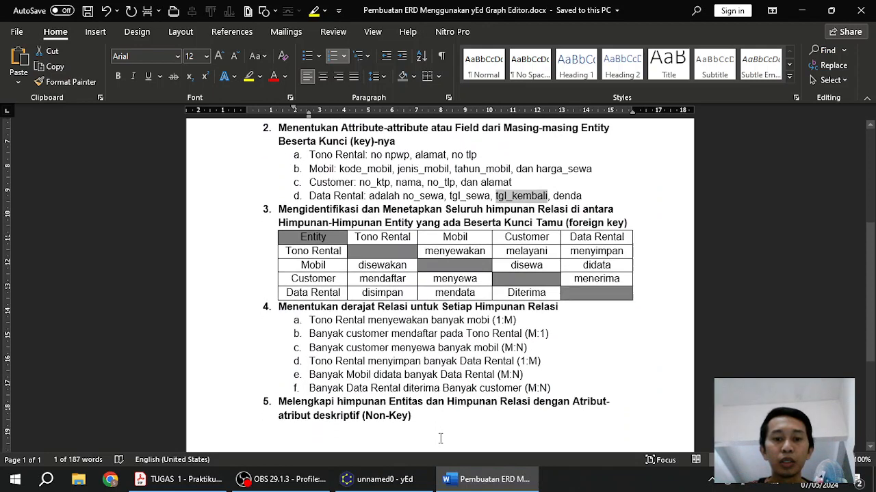
pyautogui.click(383, 480)
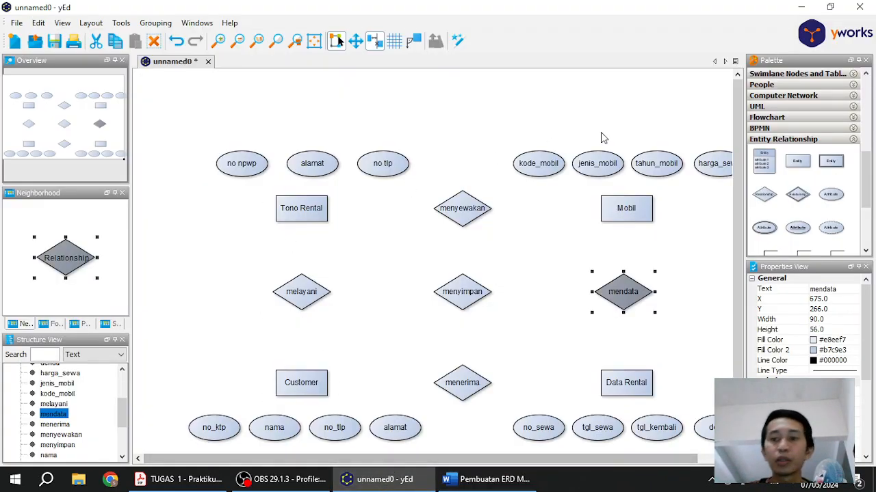
# Try to link the no npwp and alamat attributes to the Tono Rental entity with plain lines.
pyautogui.scroll(-2, 787, 190)
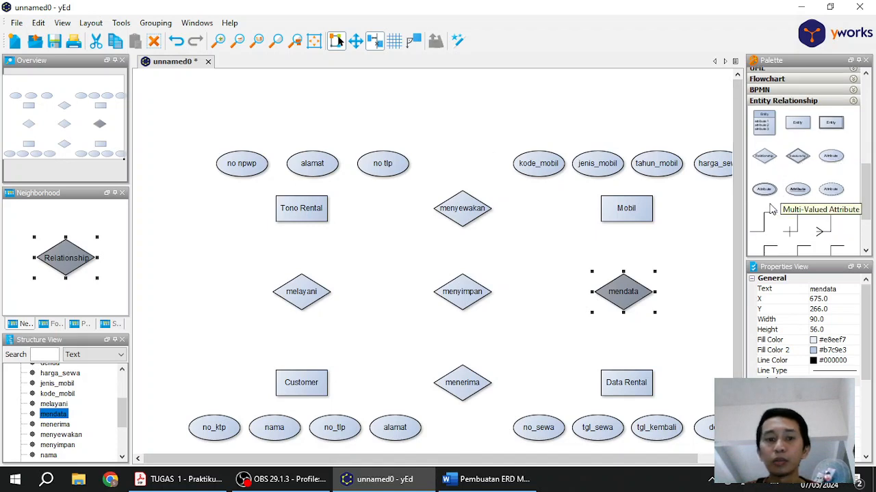
pyautogui.moveTo(764, 232); pyautogui.dragTo(246, 179)
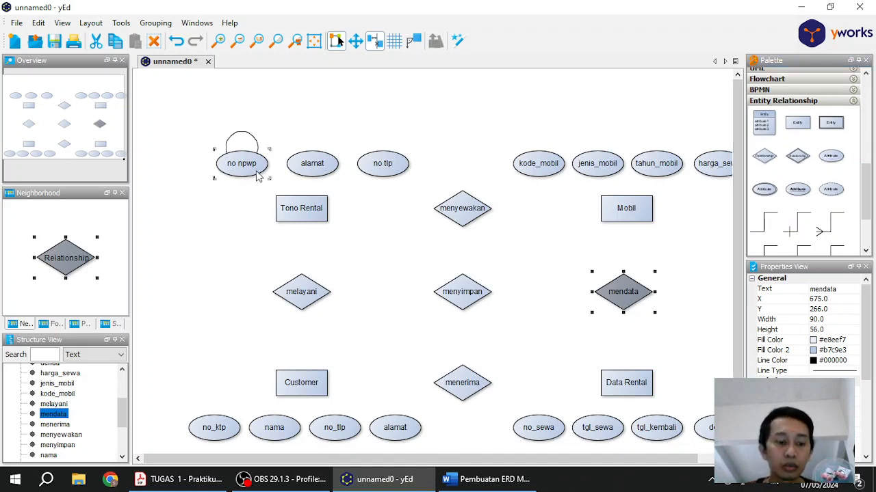
pyautogui.hotkey('ctrl', 'z')
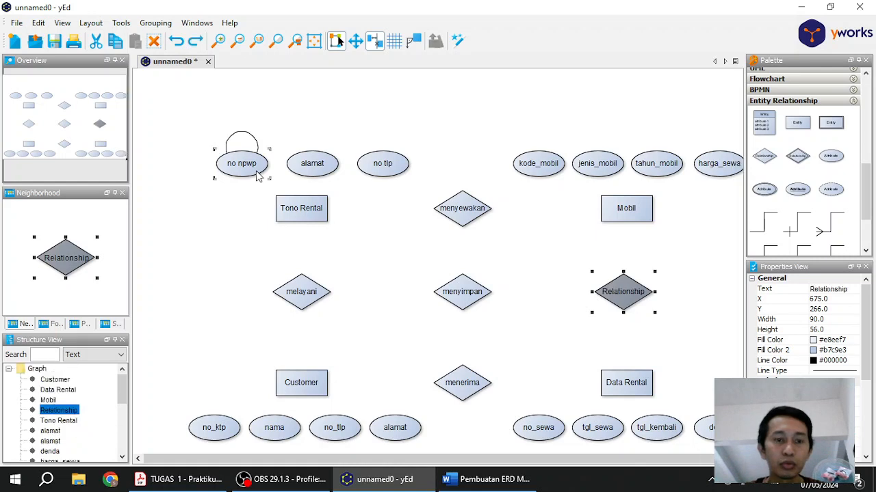
pyautogui.click(291, 208)
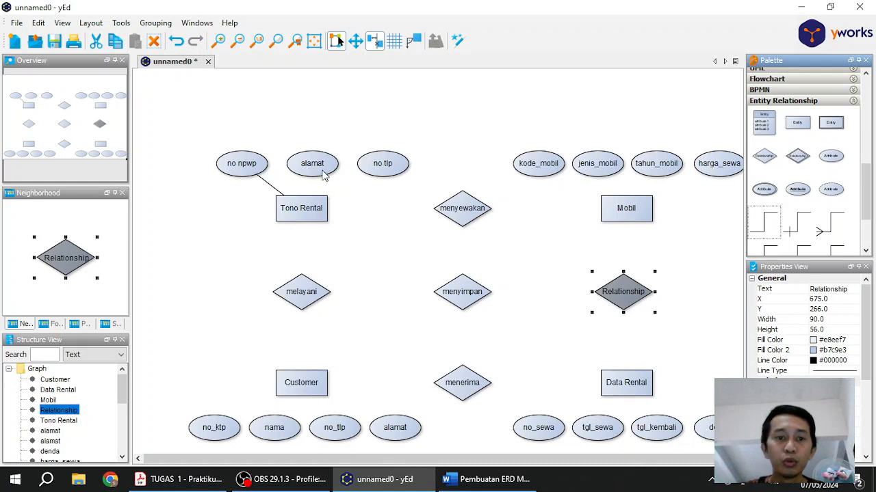
pyautogui.moveTo(314, 170); pyautogui.dragTo(307, 202)
pyautogui.hotkey('ctrl', 'z')
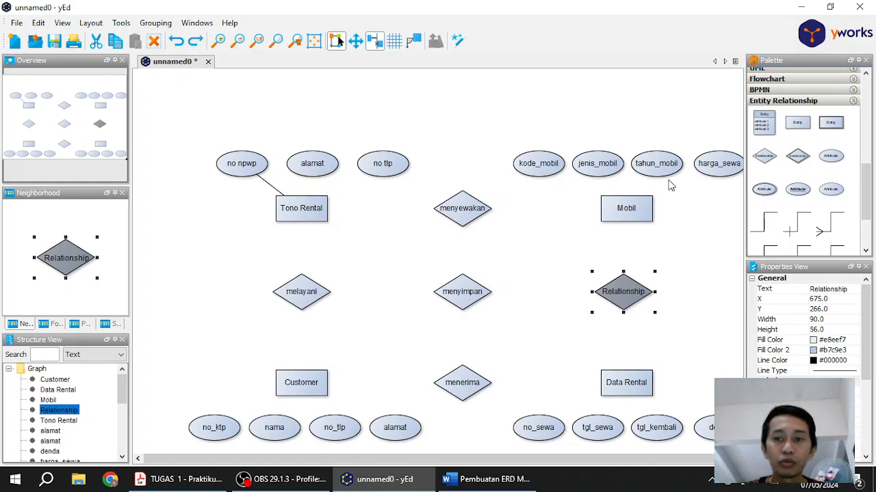
# Connect the alamat, no npwp and no tlp attributes to the Tono Rental entity with plain lines.
pyautogui.click(767, 225)
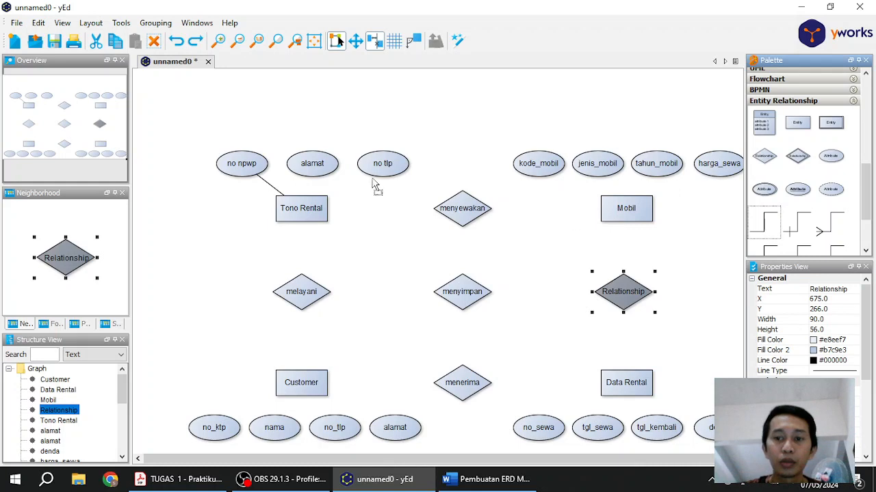
pyautogui.click(313, 178)
pyautogui.moveTo(313, 179); pyautogui.dragTo(307, 212)
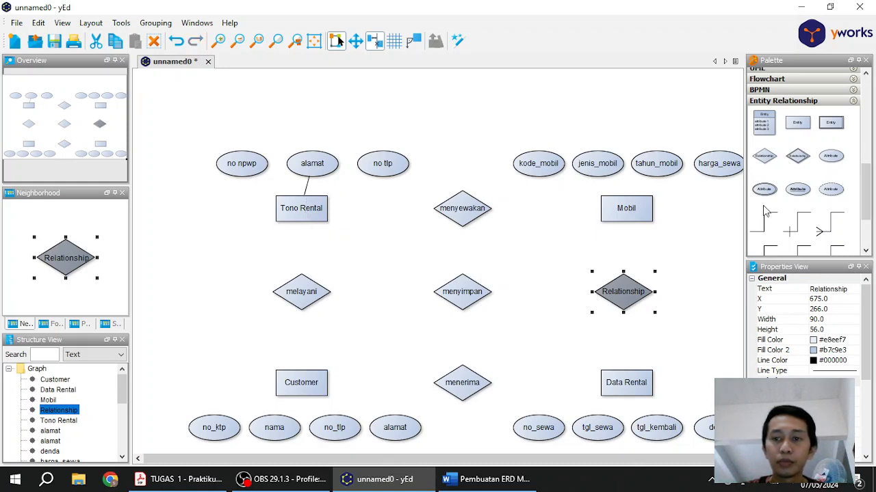
pyautogui.click(768, 223)
pyautogui.moveTo(247, 178); pyautogui.dragTo(290, 203)
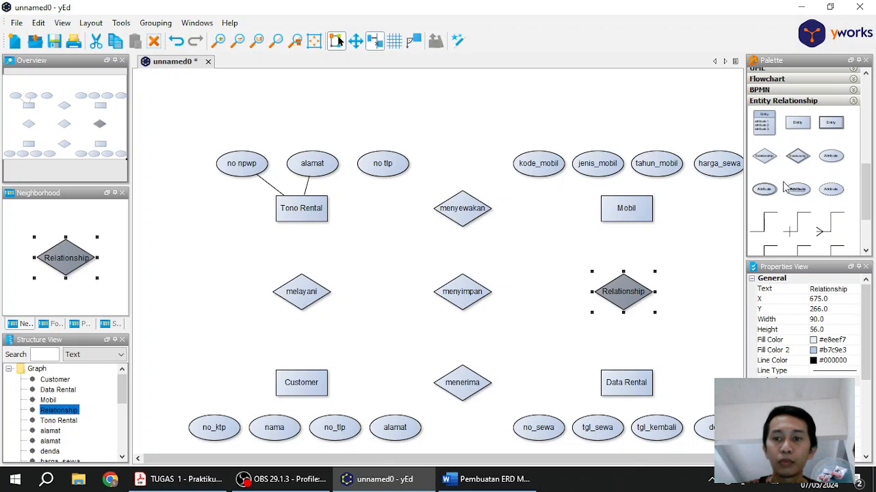
pyautogui.click(771, 223)
pyautogui.moveTo(395, 174); pyautogui.dragTo(315, 212)
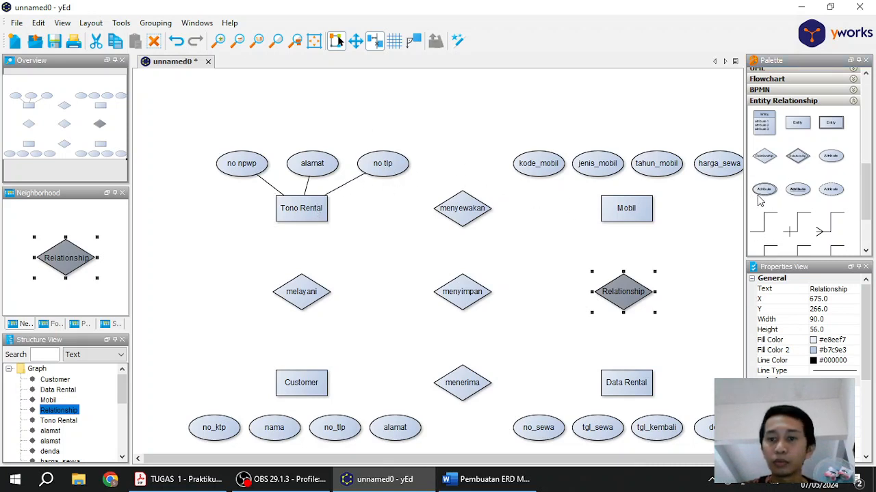
# Connect the kode_mobil, jenis_mobil, tahun_mobil and harga_sewa attributes to the Mobil entity with plain lines.
pyautogui.click(766, 220)
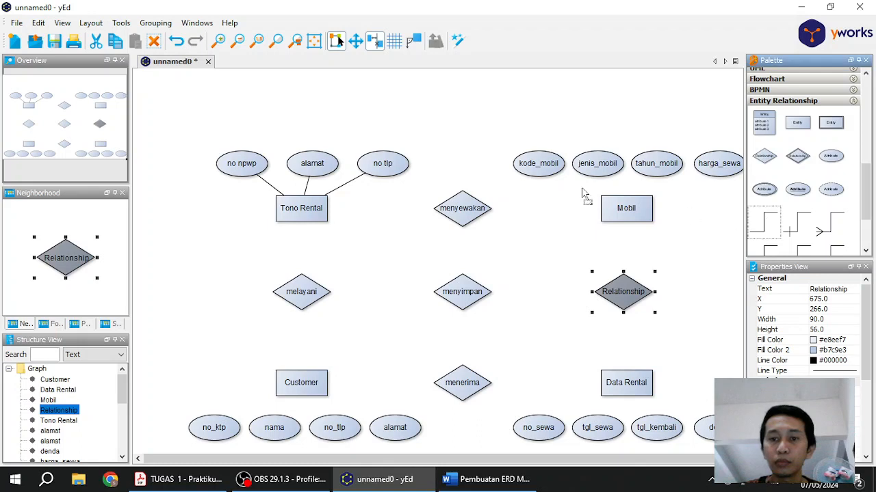
pyautogui.click(539, 169)
pyautogui.hotkey('ctrl', 'z')
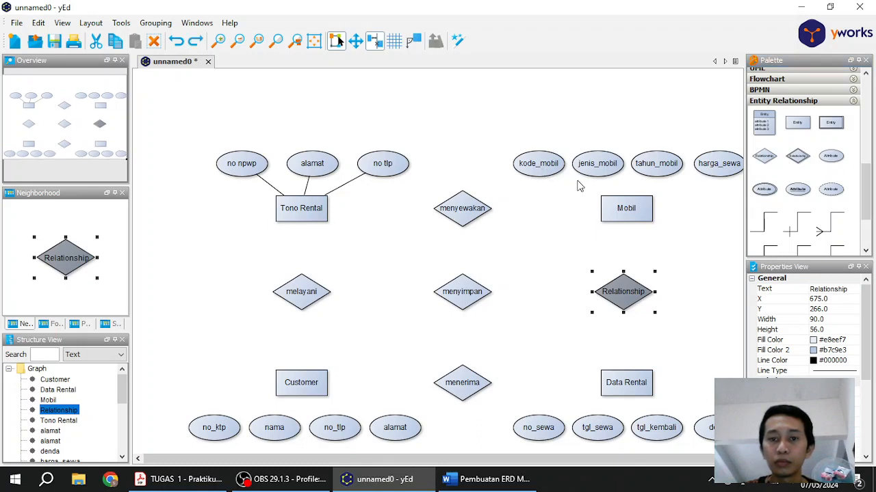
pyautogui.moveTo(763, 219); pyautogui.dragTo(543, 168)
pyautogui.moveTo(604, 199); pyautogui.dragTo(612, 204)
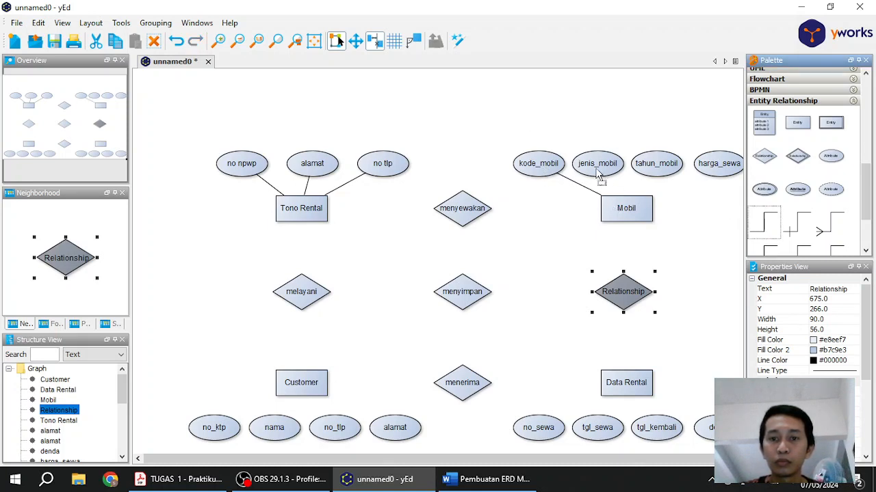
pyautogui.moveTo(596, 166); pyautogui.dragTo(615, 205)
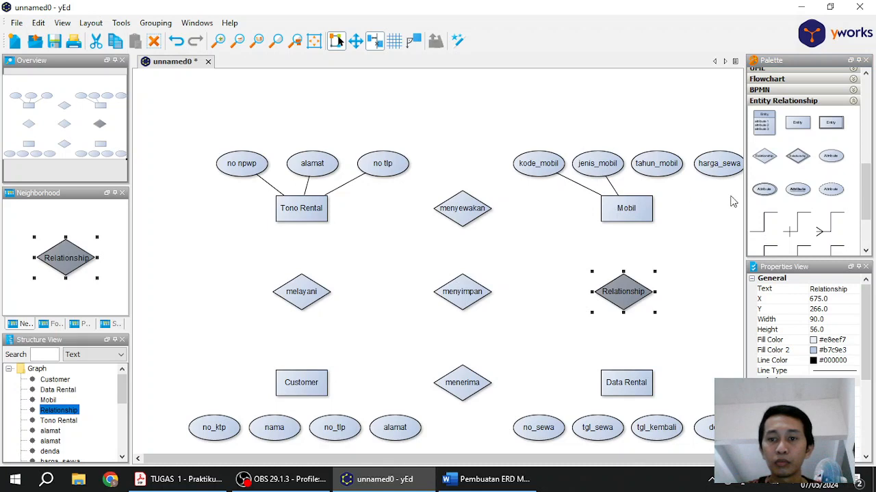
pyautogui.moveTo(765, 222); pyautogui.dragTo(634, 203)
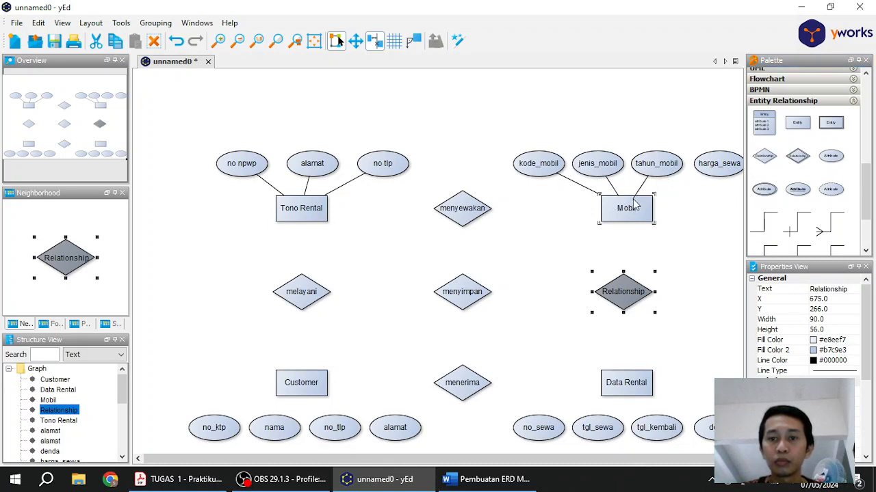
pyautogui.click(771, 218)
pyautogui.moveTo(731, 171); pyautogui.dragTo(643, 205)
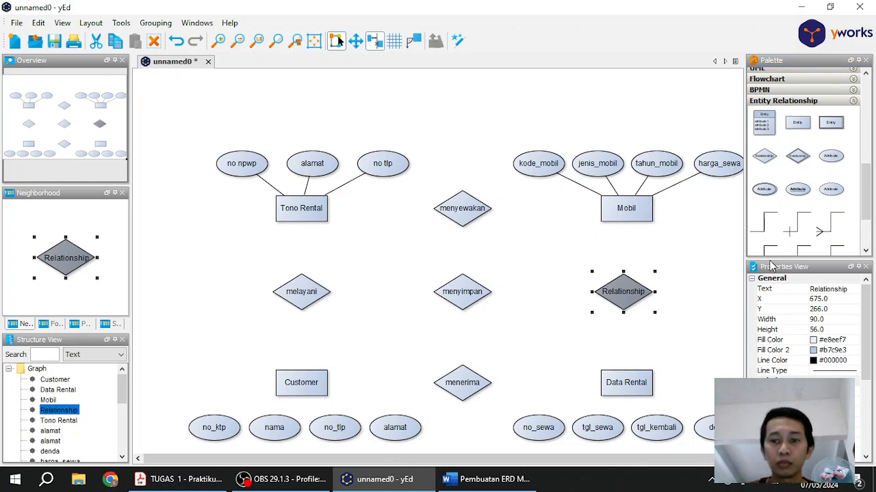
# Connect the no_ktp, nama, no_tlp and alamat attributes to the Customer entity with plain lines.
pyautogui.click(763, 223)
pyautogui.scroll(-1, 232, 451)
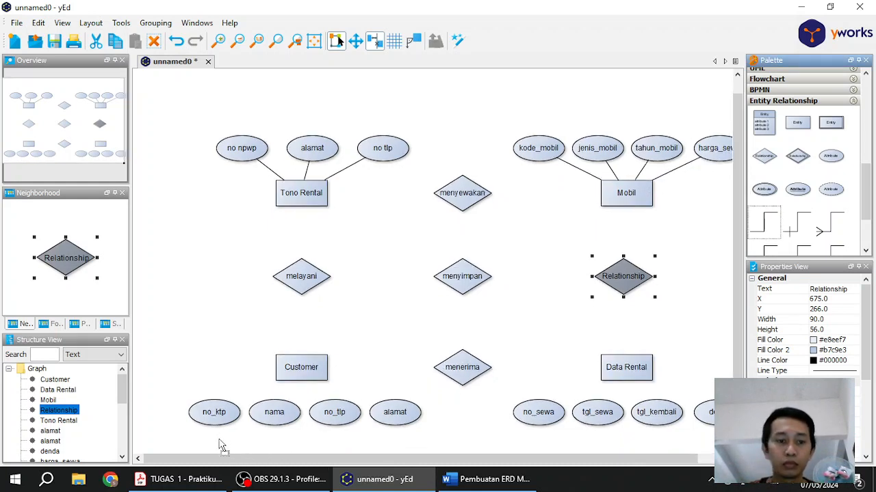
pyautogui.moveTo(219, 419); pyautogui.dragTo(289, 375)
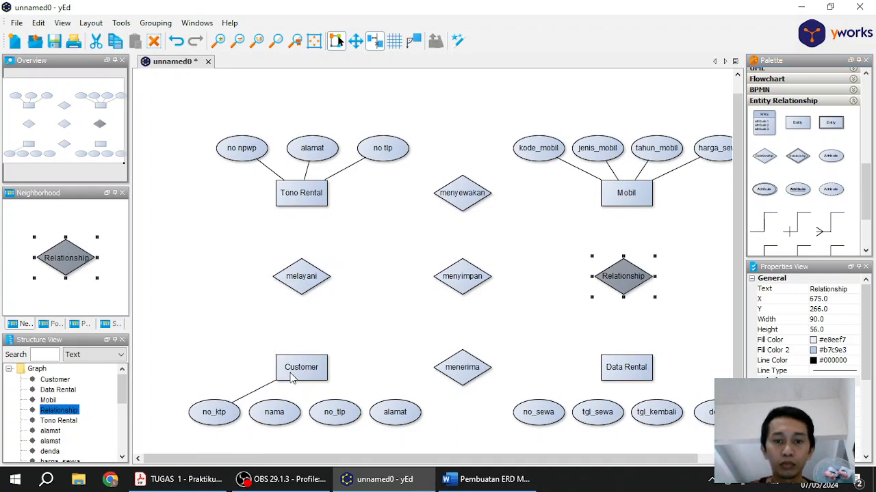
pyautogui.click(762, 232)
pyautogui.moveTo(291, 409); pyautogui.dragTo(311, 375)
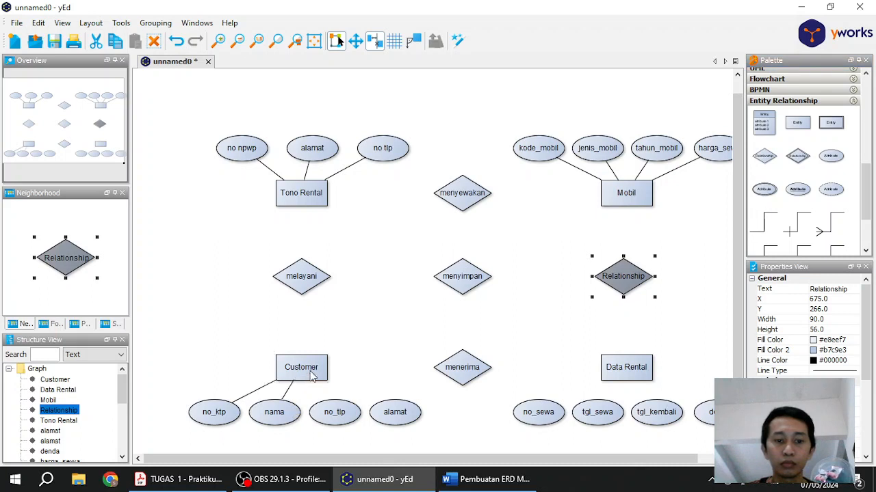
pyautogui.click(762, 231)
pyautogui.moveTo(340, 408); pyautogui.dragTo(313, 375)
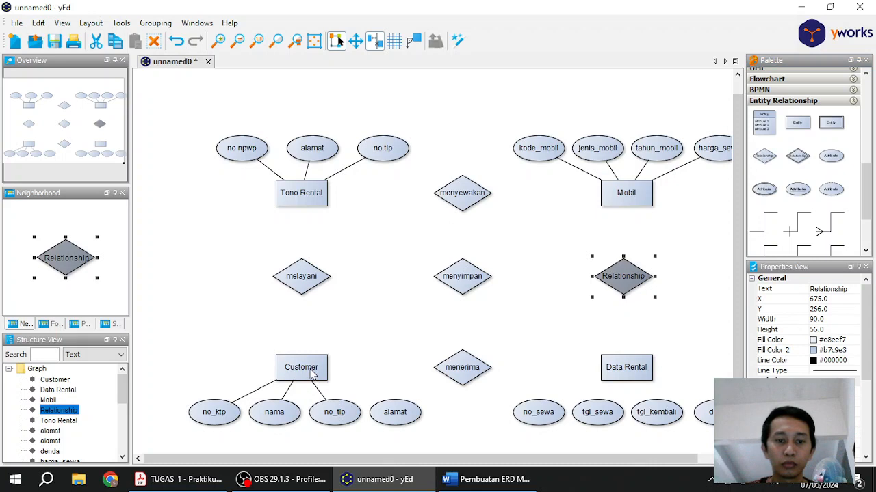
pyautogui.click(762, 231)
pyautogui.moveTo(388, 410); pyautogui.dragTo(323, 381)
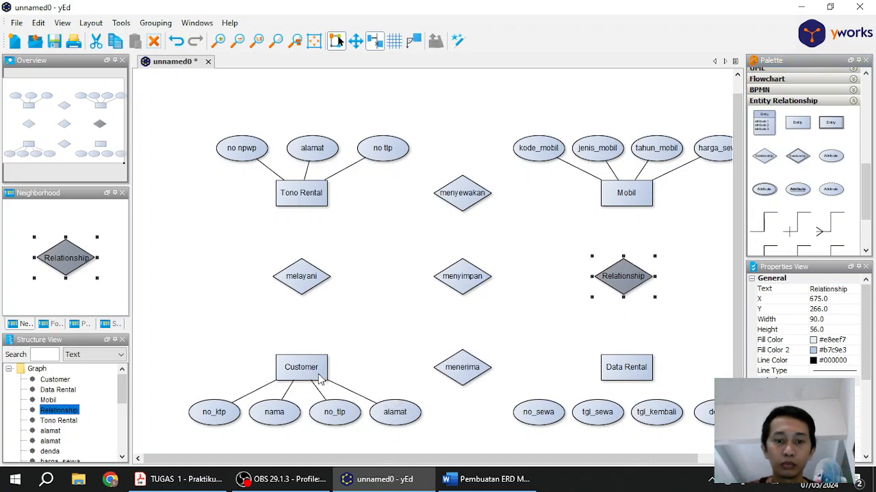
# Connect the no_sewa, tgl_sewa, tgl_kembali and denda attributes to the Data Rental entity with plain lines.
pyautogui.click(772, 221)
pyautogui.moveTo(542, 413); pyautogui.dragTo(612, 375)
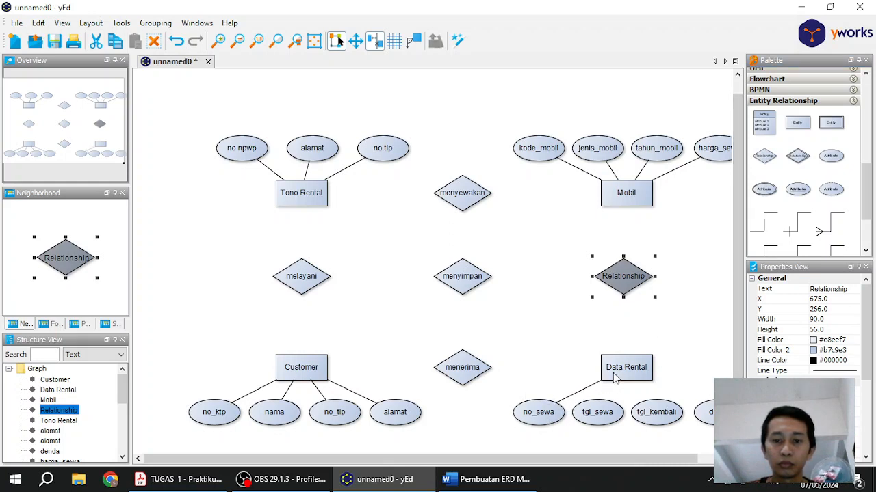
pyautogui.click(768, 225)
pyautogui.moveTo(603, 413); pyautogui.dragTo(614, 375)
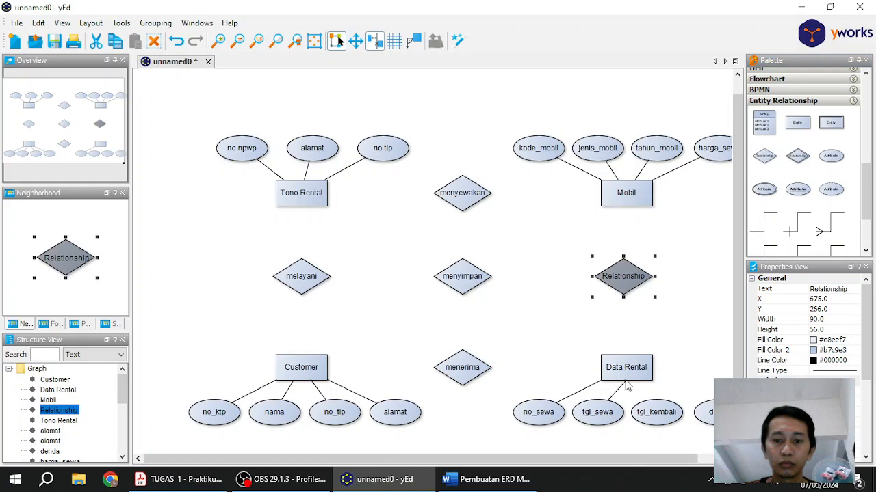
pyautogui.click(764, 232)
pyautogui.moveTo(666, 409); pyautogui.dragTo(642, 378)
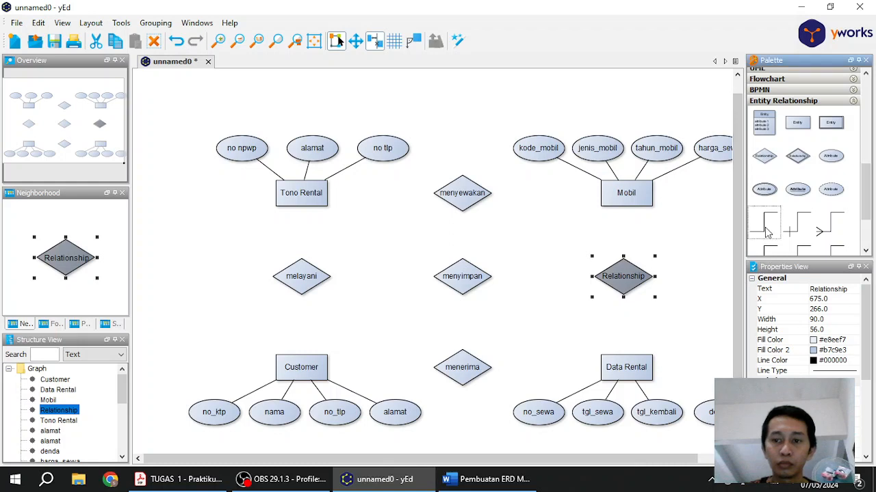
pyautogui.hscroll(1, 726, 345)
pyautogui.moveTo(684, 402); pyautogui.dragTo(634, 385)
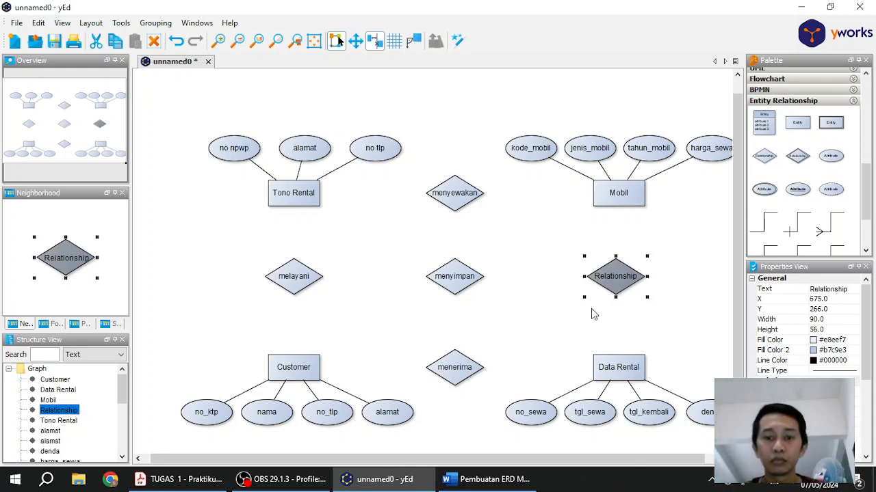
# Check the relation name in the Word document and rename the relationship diamond between Mobil and Data Rental as mendata.
pyautogui.click(490, 476)
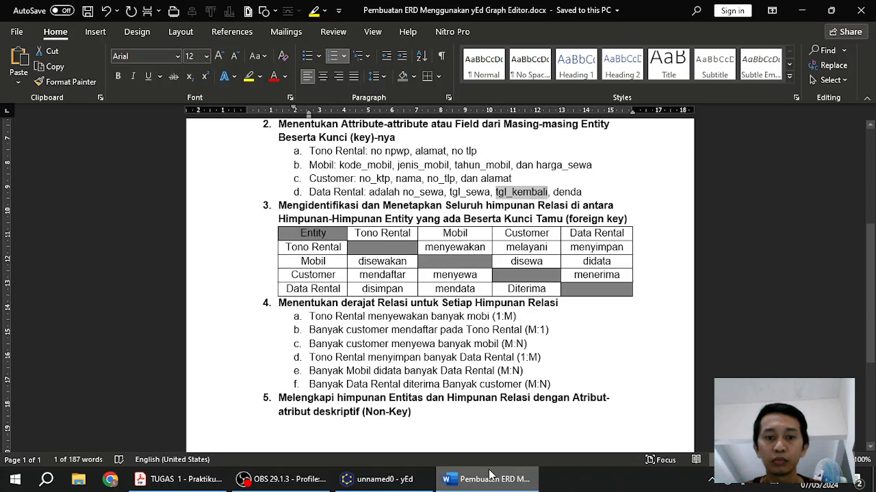
pyautogui.click(490, 476)
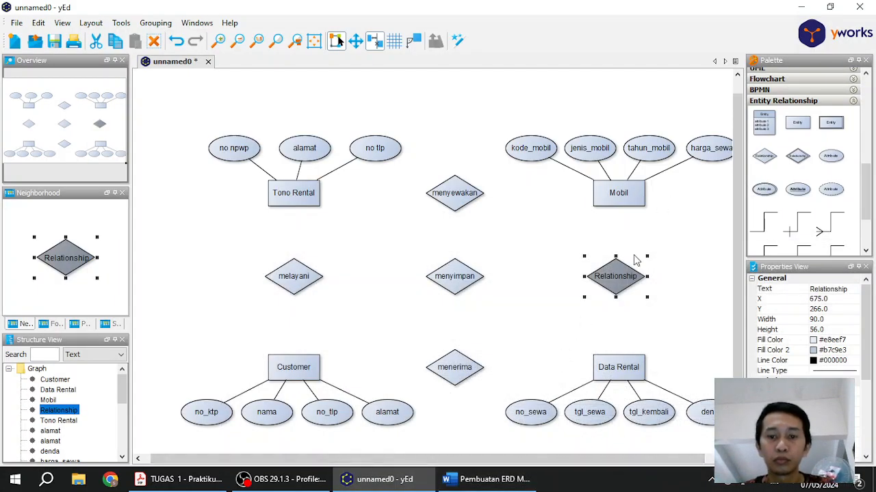
pyautogui.doubleClick(621, 277)
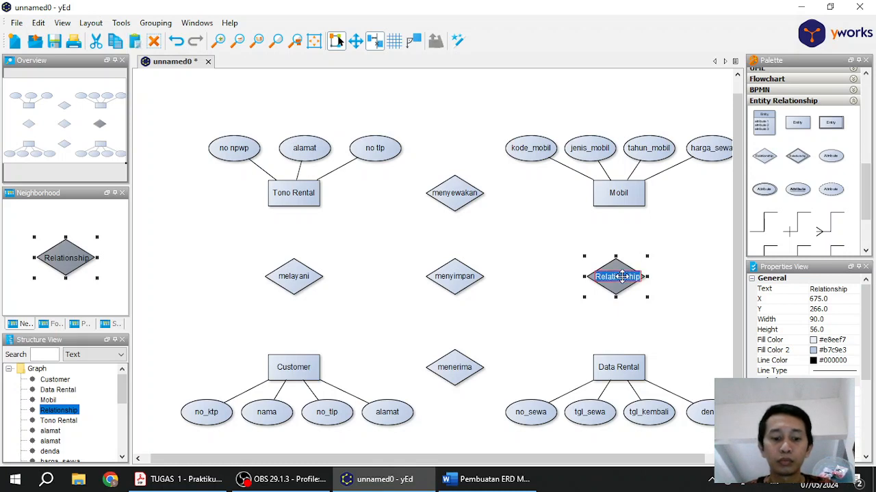
pyautogui.write('mend')
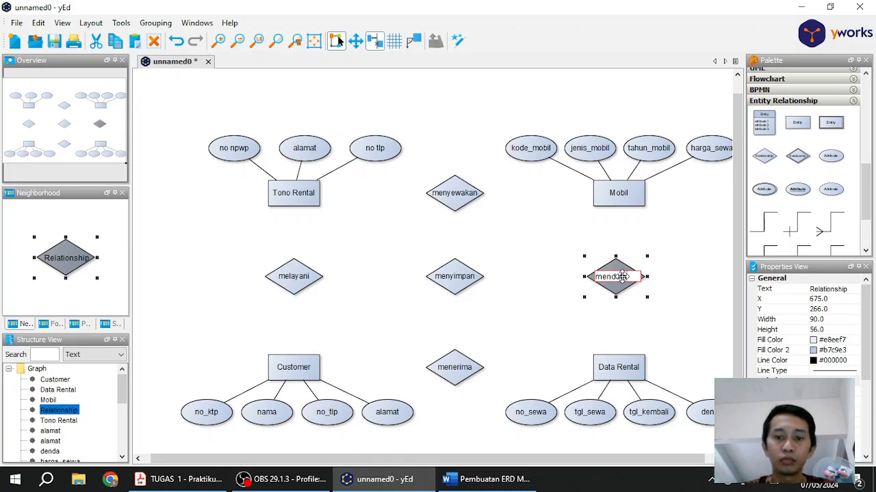
pyautogui.press('Return')
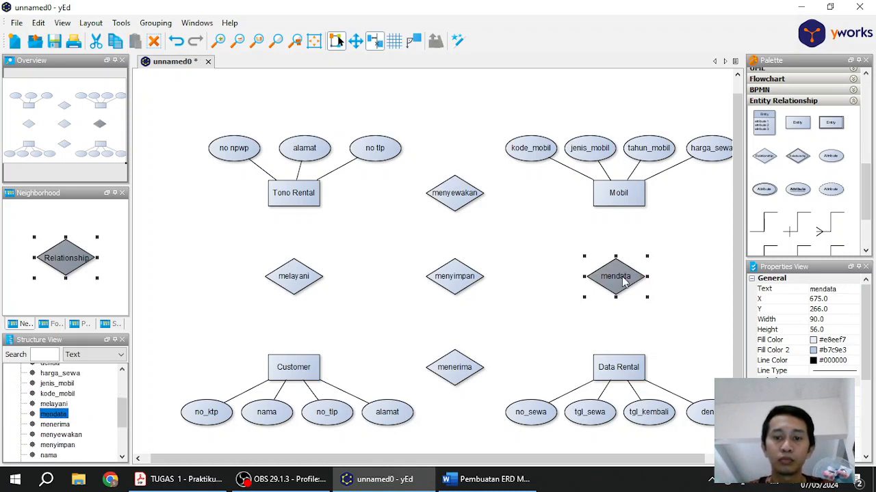
# Check the relationship degrees in the Word document and connect Tono Rental to the menyewakan diamond with a cardinality-1 line marked at the entity.
pyautogui.click(557, 317)
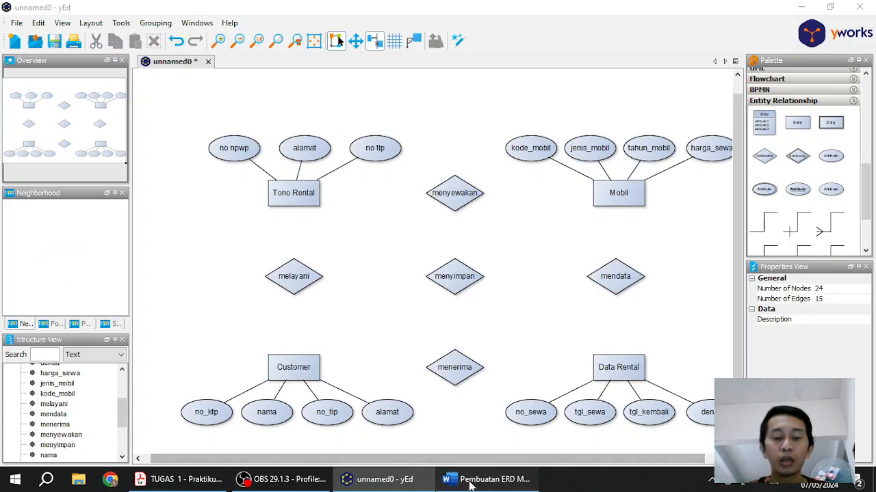
pyautogui.click(470, 482)
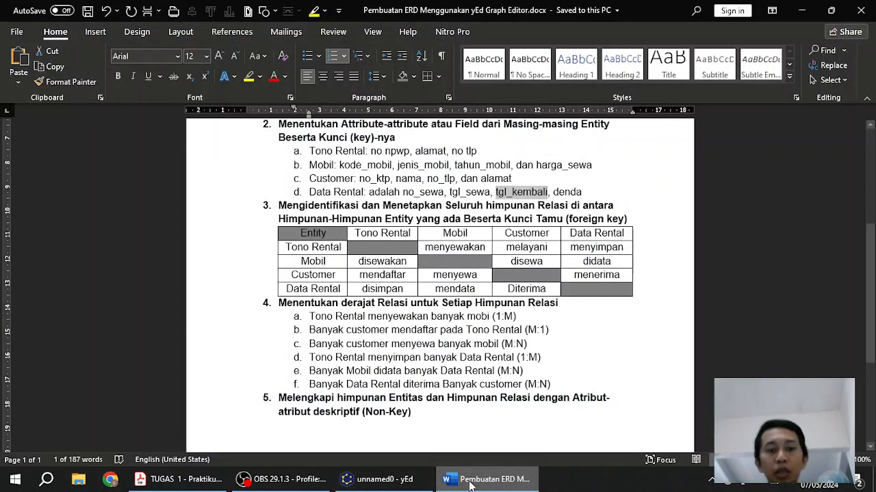
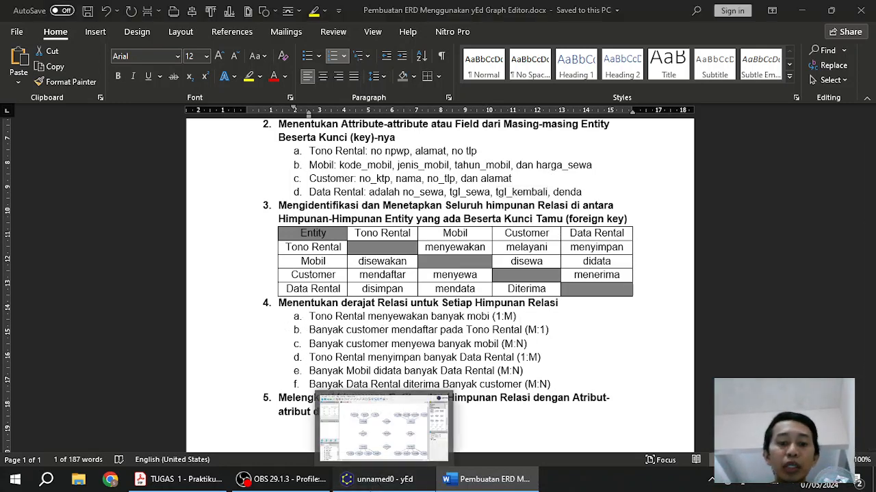
pyautogui.click(378, 479)
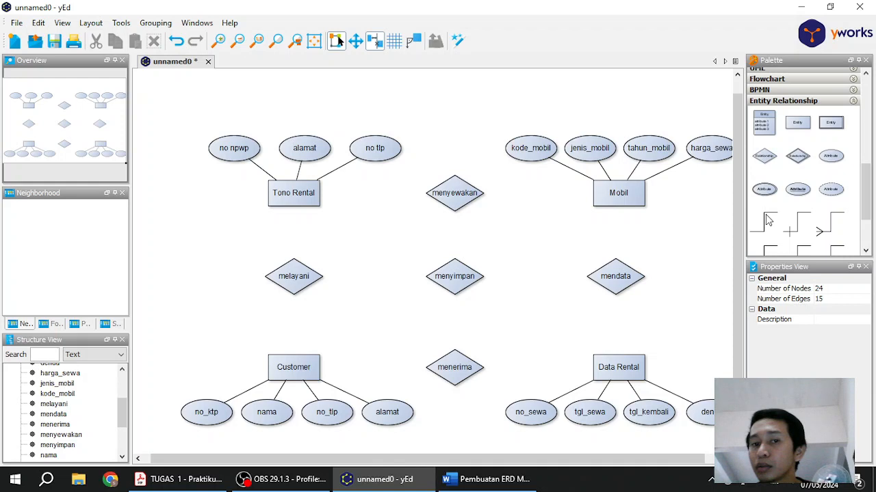
pyautogui.moveTo(767, 219); pyautogui.dragTo(438, 197)
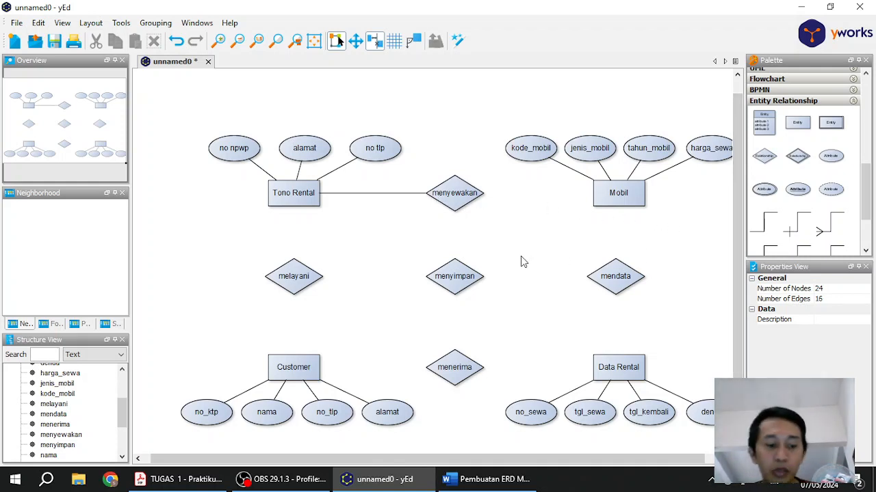
pyautogui.hotkey('ctrl', 'z')
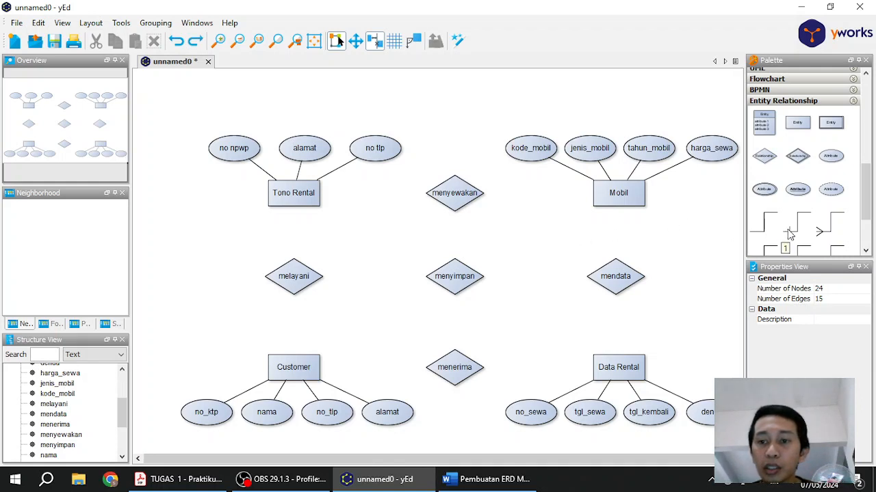
pyautogui.click(768, 233)
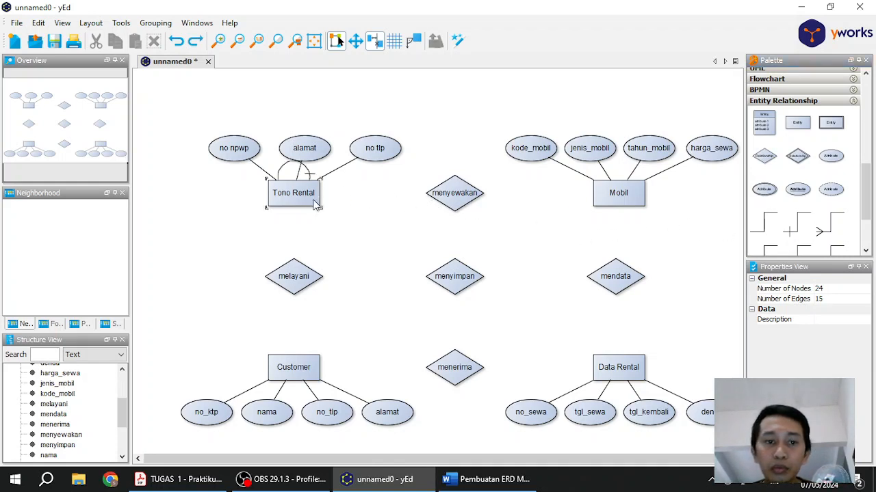
pyautogui.moveTo(316, 197); pyautogui.dragTo(443, 199)
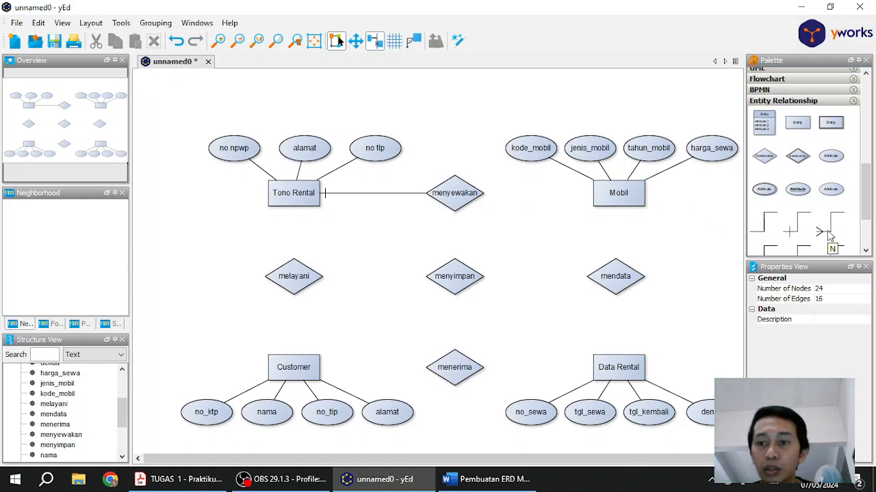
# Connect Mobil to the menyewakan diamond with a cardinality-N line whose crow's foot is at Mobil.
pyautogui.scroll(-2, 829, 235)
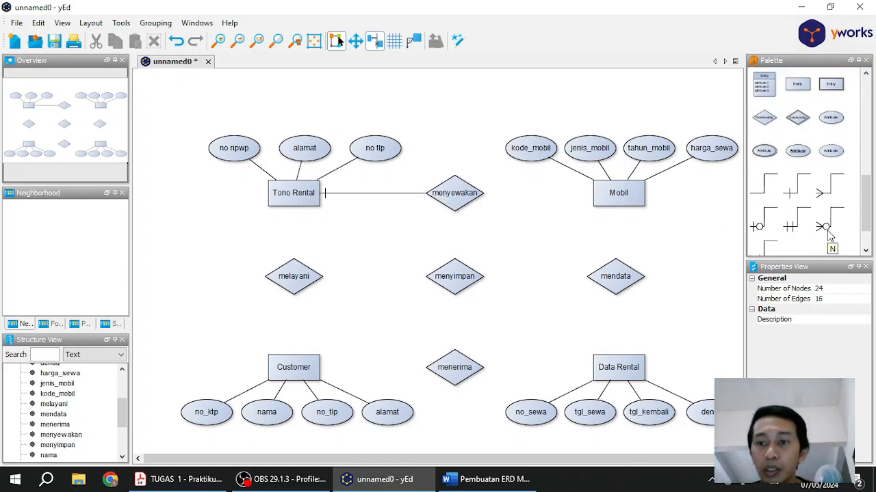
pyautogui.click(829, 185)
pyautogui.moveTo(471, 208); pyautogui.dragTo(564, 203)
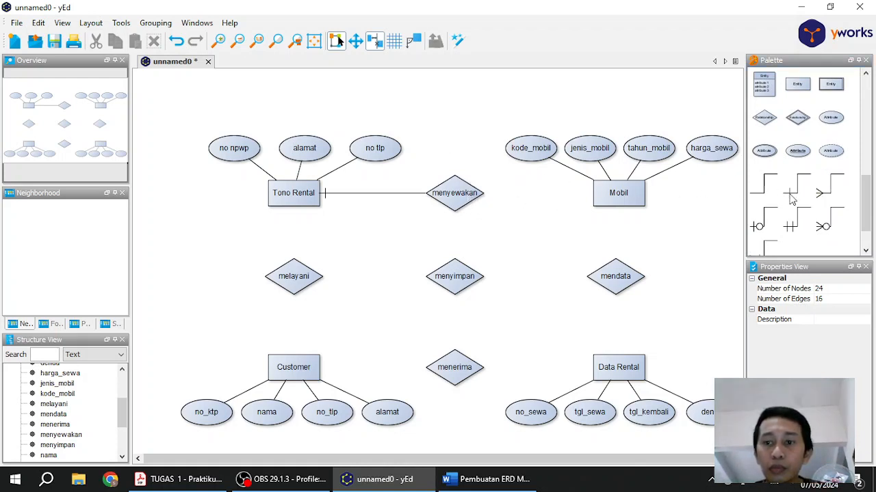
pyautogui.moveTo(823, 197); pyautogui.dragTo(598, 198)
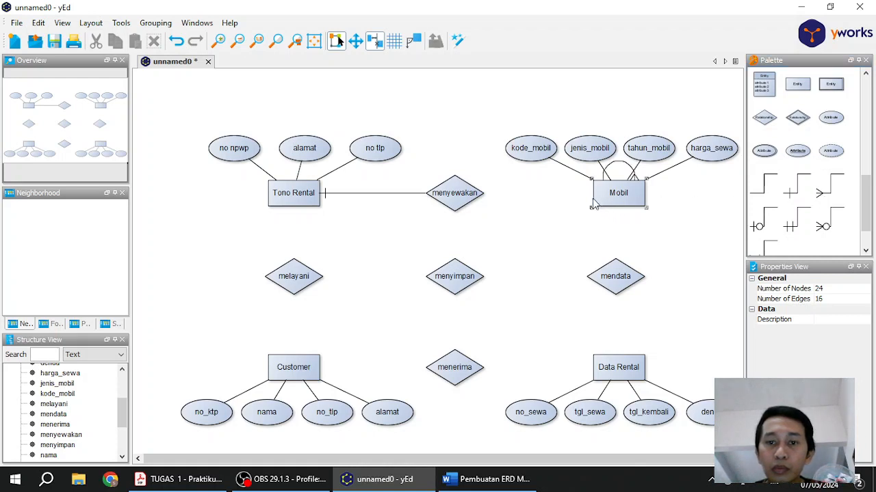
pyautogui.moveTo(484, 199); pyautogui.dragTo(482, 199)
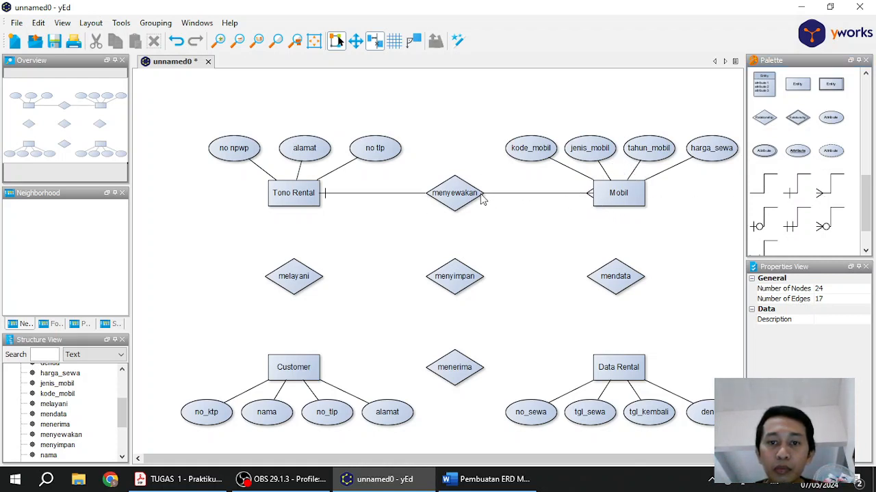
pyautogui.click(477, 478)
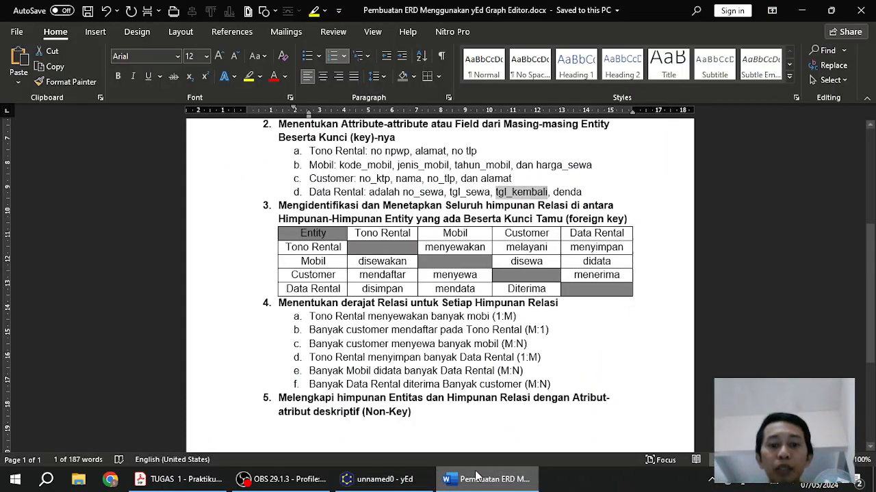
pyautogui.click(476, 479)
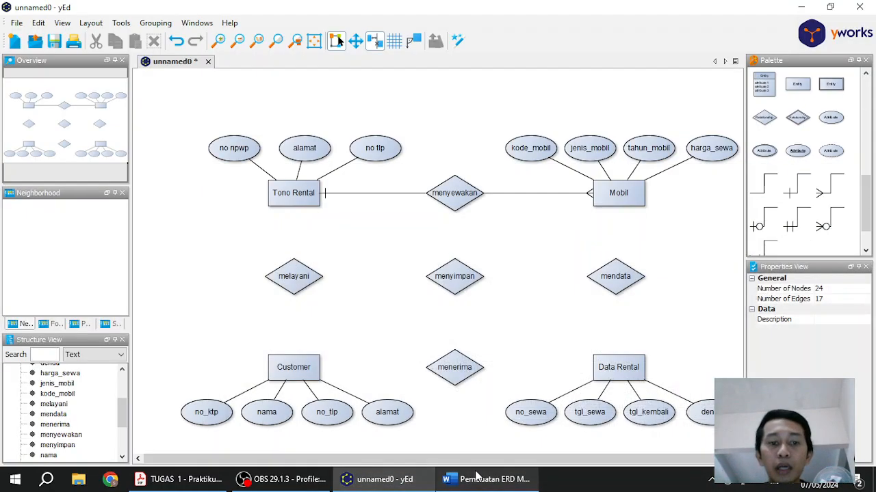
pyautogui.click(827, 198)
pyautogui.moveTo(301, 366); pyautogui.dragTo(292, 294)
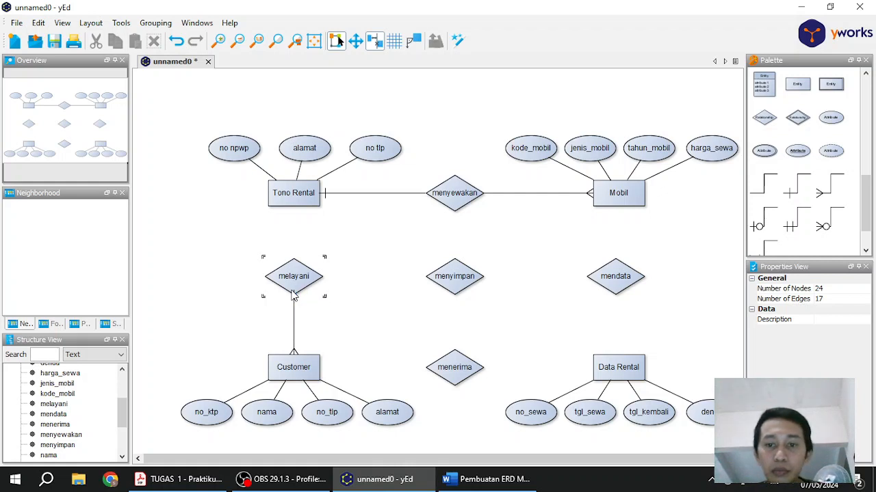
pyautogui.press('Escape')
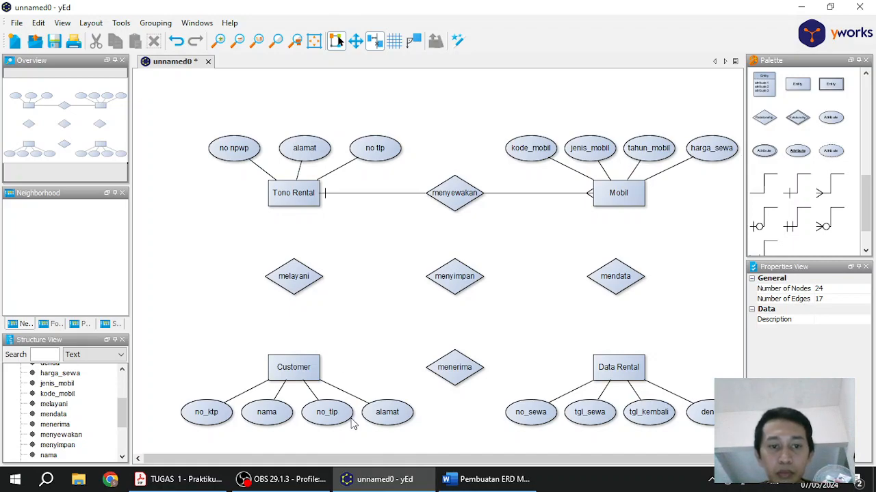
# Check the Customer to Tono Rental relation in the Word document and rename the melayani diamond as mendaftar.
pyautogui.click(487, 483)
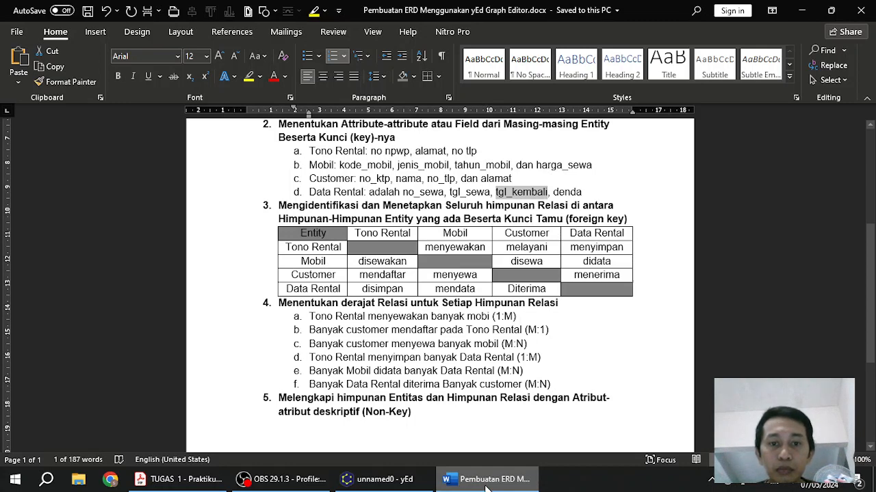
pyautogui.click(487, 482)
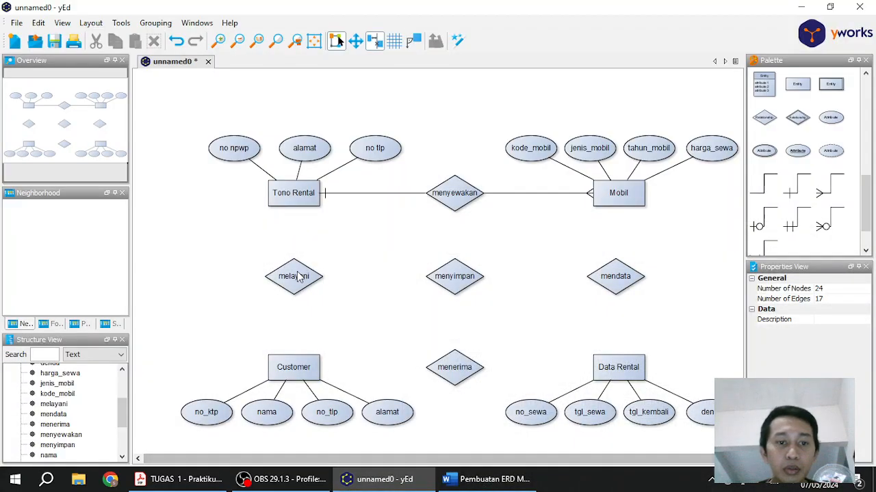
pyautogui.click(298, 275)
pyautogui.doubleClick(297, 275)
pyautogui.write('mendaftar')
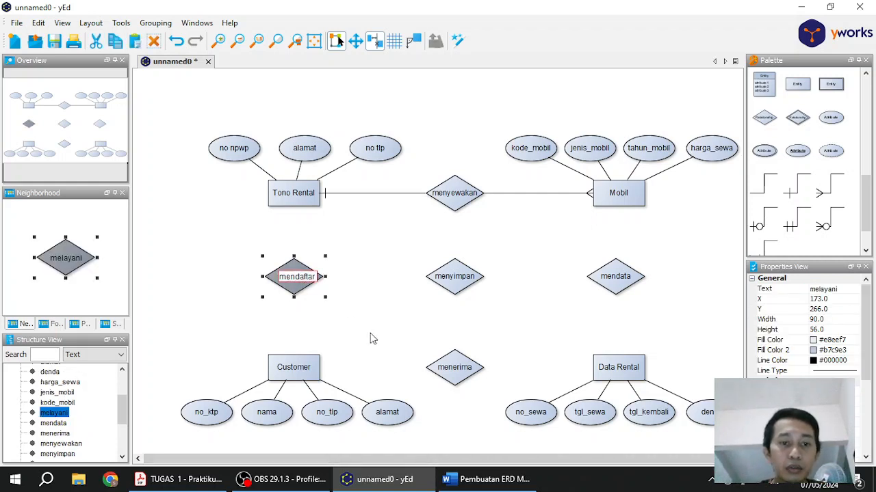
pyautogui.press('Return')
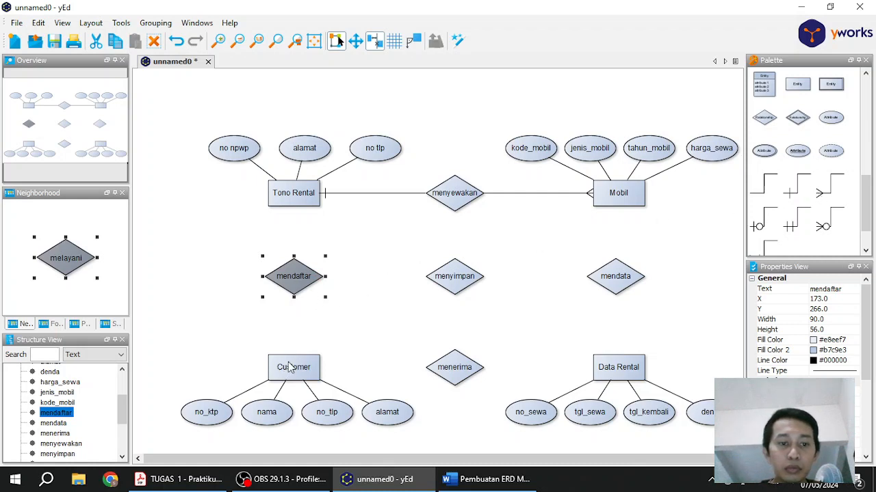
# Connect the mendaftar diamond to Customer with a cardinality-N line and to Tono Rental with a cardinality-1 line.
pyautogui.click(835, 188)
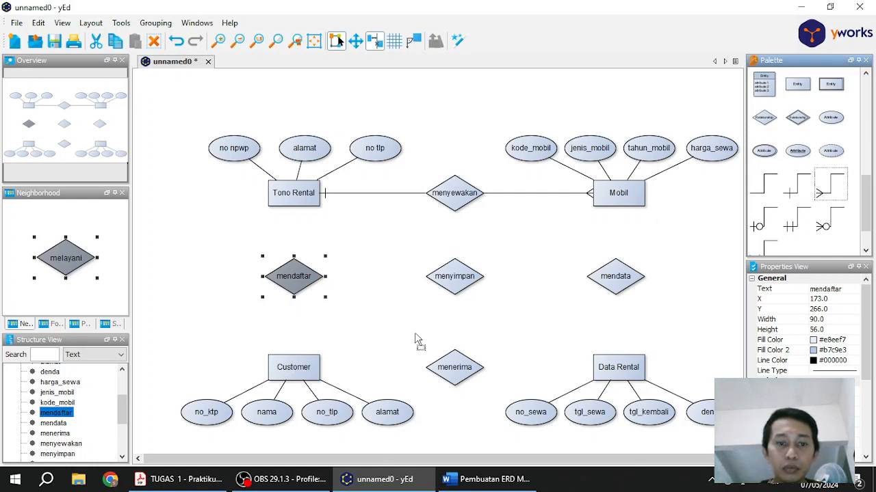
pyautogui.moveTo(304, 364); pyautogui.dragTo(296, 290)
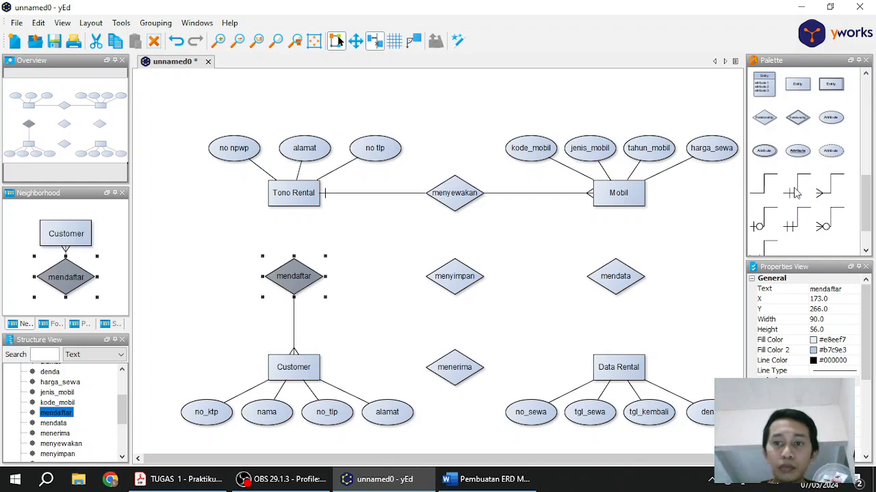
pyautogui.moveTo(794, 190); pyautogui.dragTo(296, 266)
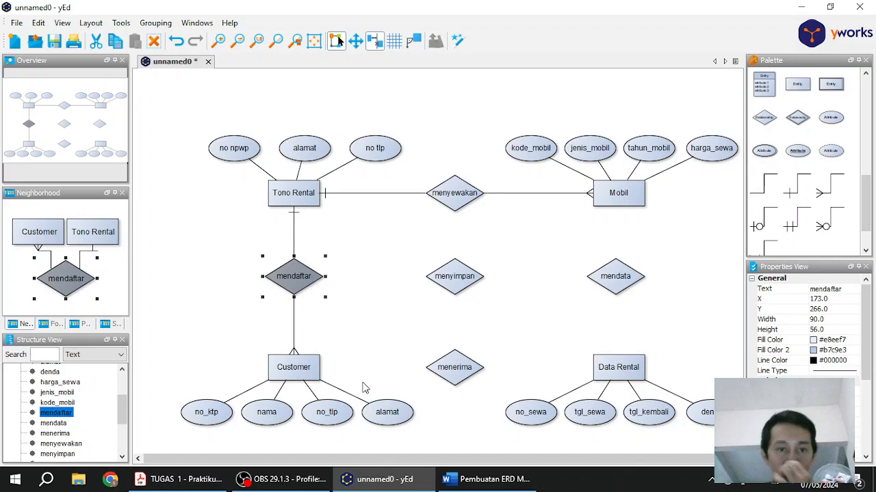
# Check the next relation in the Word document and move the menyimpan diamond up towards menyewakan, to about Y 222.
pyautogui.click(454, 480)
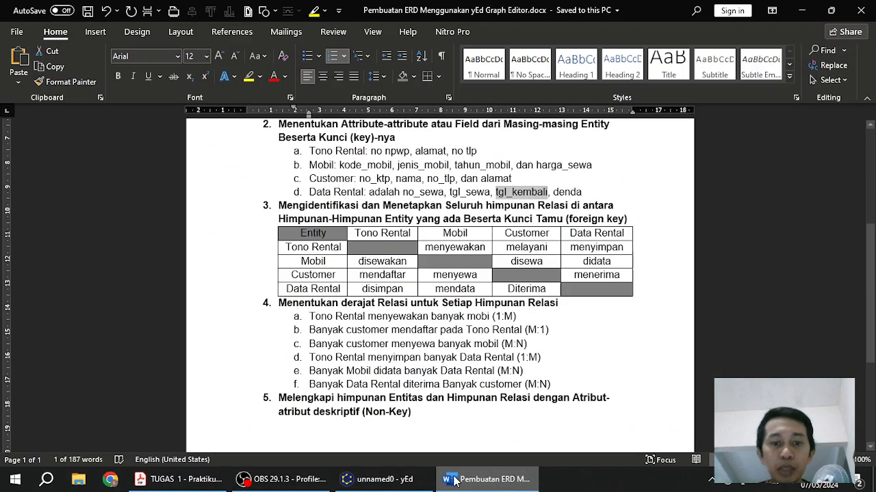
pyautogui.click(454, 479)
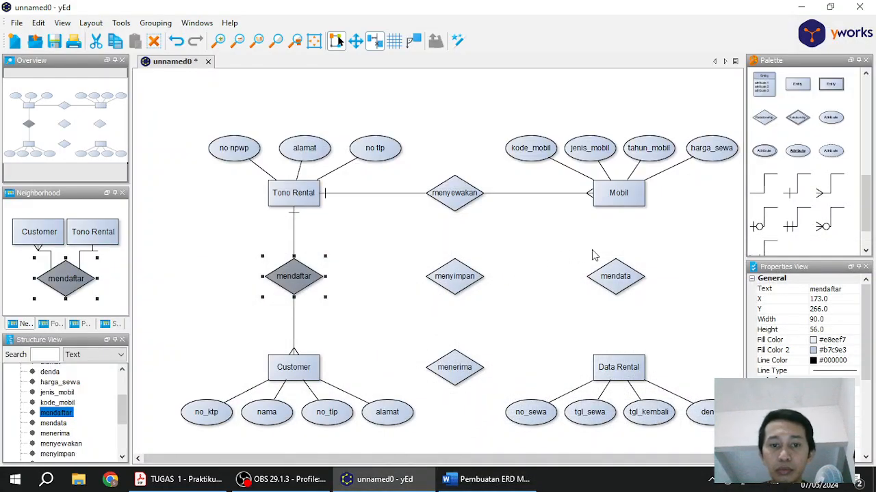
pyautogui.click(456, 268)
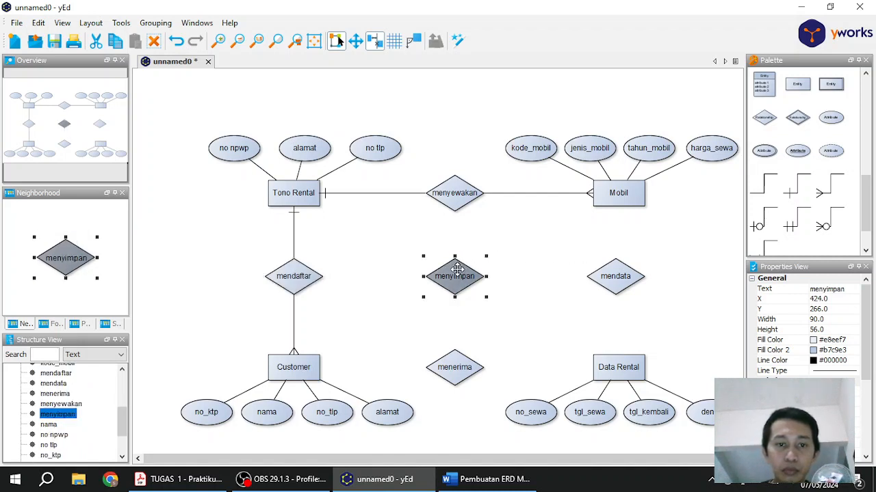
pyautogui.moveTo(457, 268); pyautogui.dragTo(456, 243)
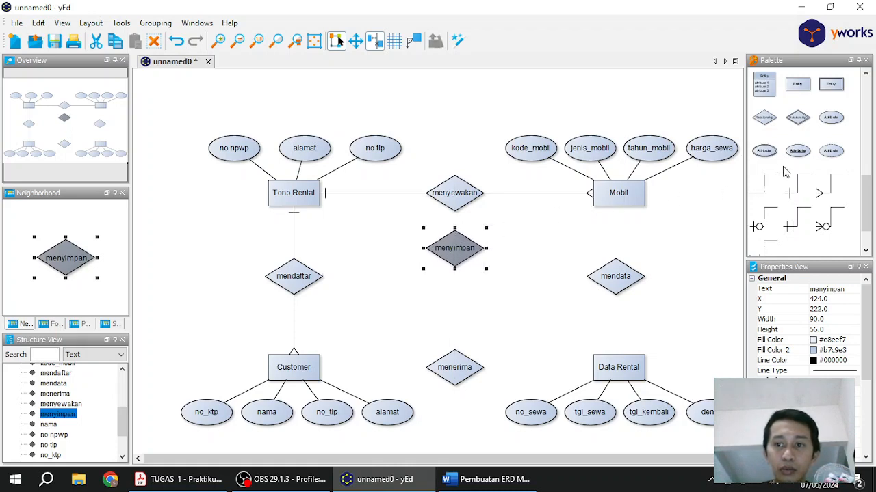
pyautogui.moveTo(823, 194); pyautogui.dragTo(317, 366)
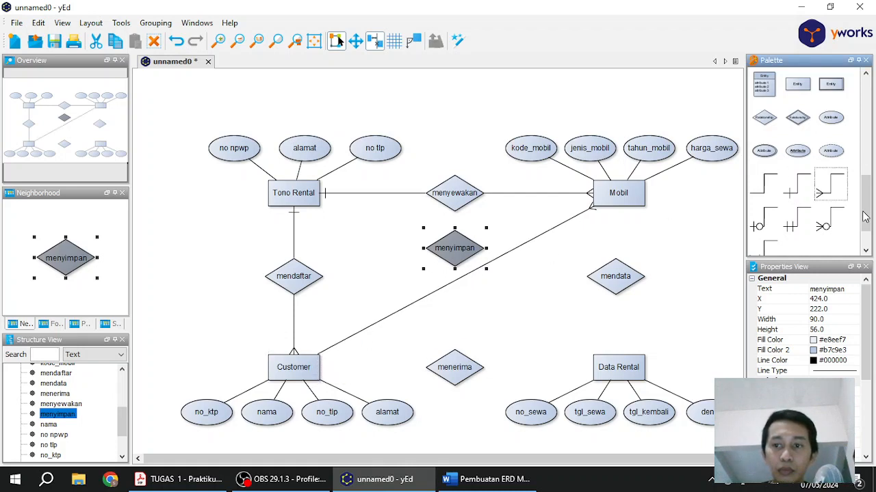
pyautogui.moveTo(866, 221)
pyautogui.mouseDown()
pyautogui.moveTo(865, 231)
pyautogui.moveTo(865, 221)
pyautogui.mouseUp()
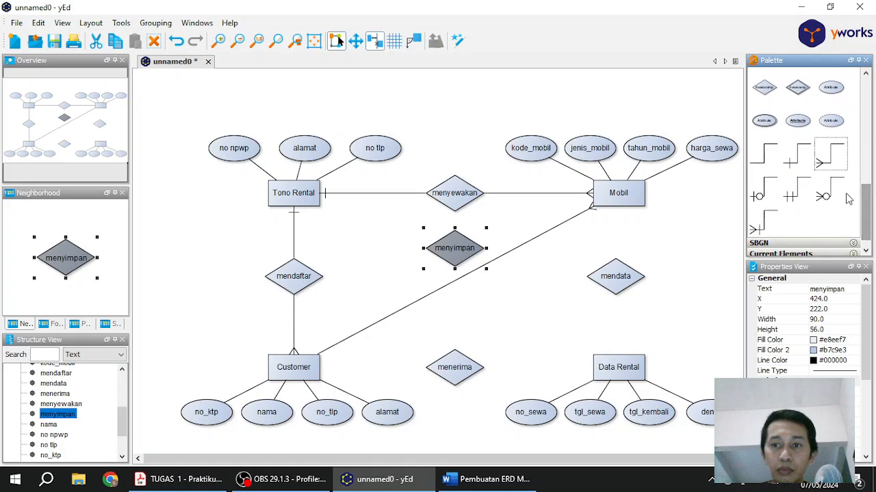
pyautogui.moveTo(317, 360); pyautogui.dragTo(592, 212)
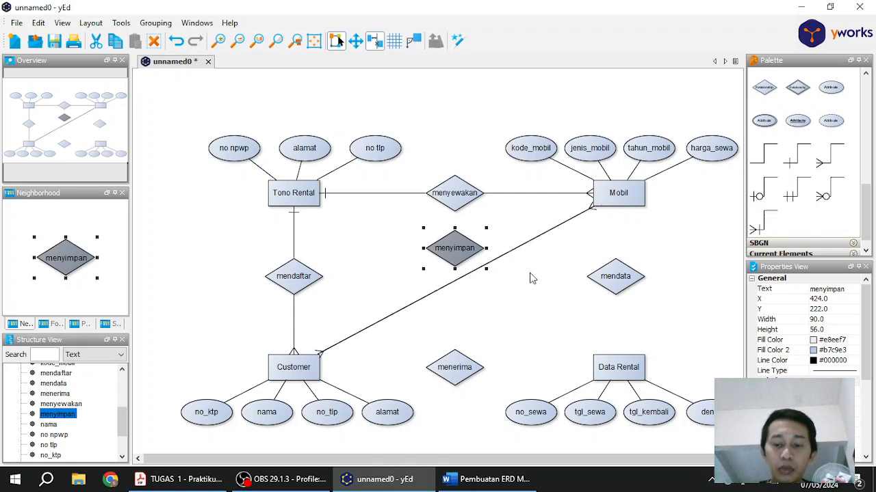
pyautogui.press('Delete')
pyautogui.hotkey('ctrl', 'z')
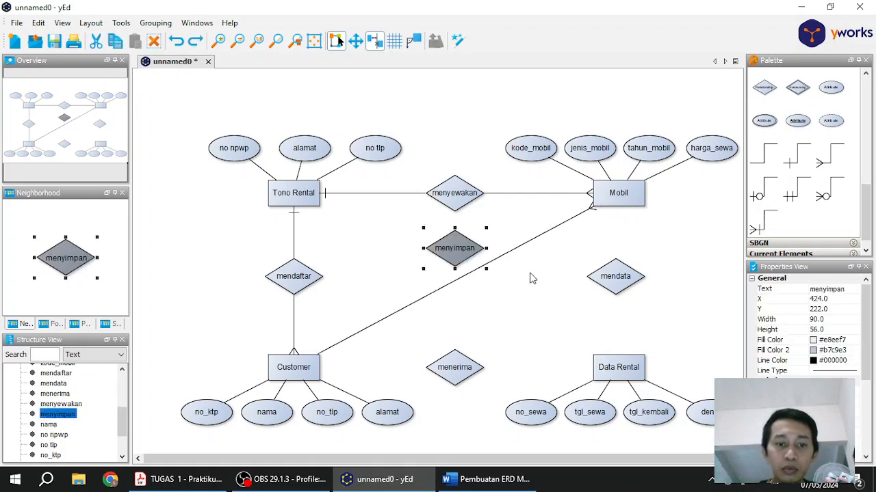
pyautogui.hotkey('ctrl', 'z')
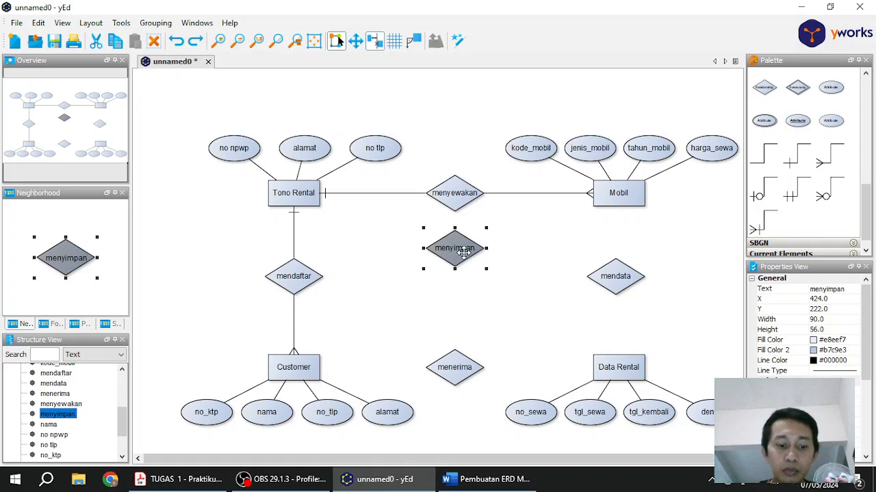
# Duplicate the menyimpan diamond, place the copy between menyimpan and menerima at about Y 308, and rename it as menyewa.
pyautogui.hotkey('ctrl', 'c')
pyautogui.hotkey('ctrl', 'v')
pyautogui.moveTo(473, 273); pyautogui.dragTo(457, 311)
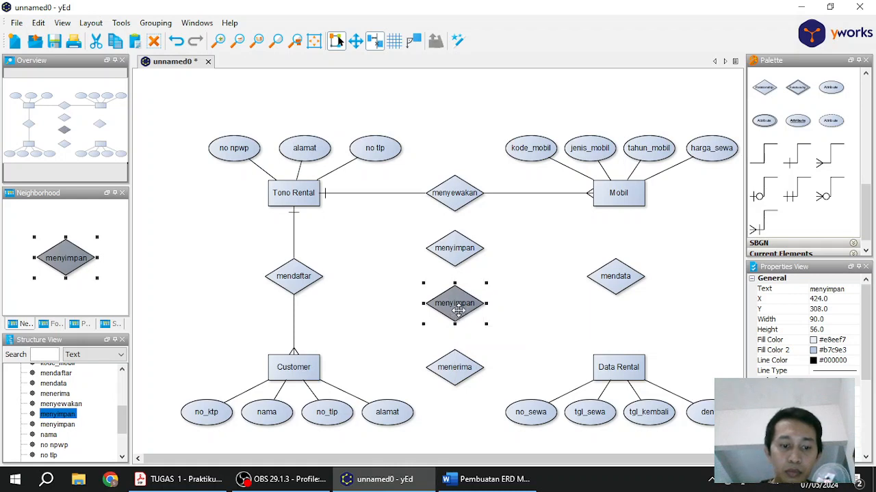
pyautogui.doubleClick(457, 310)
pyautogui.write('menyewa')
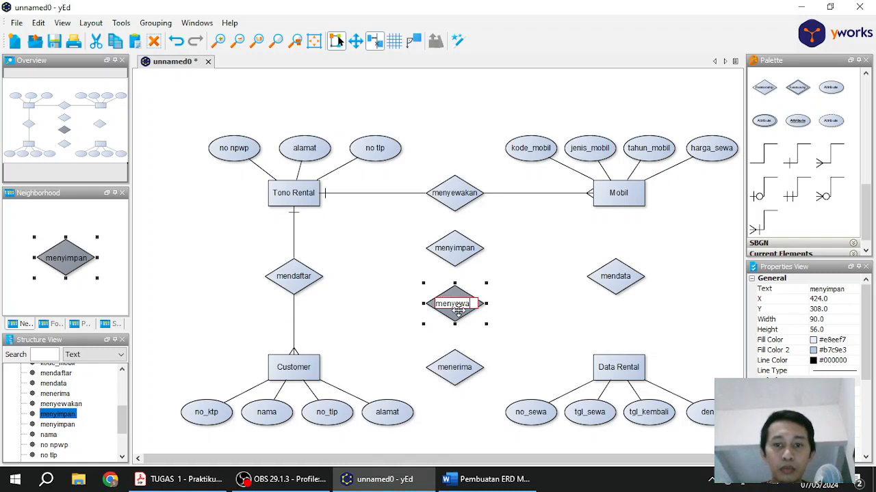
pyautogui.press('Return')
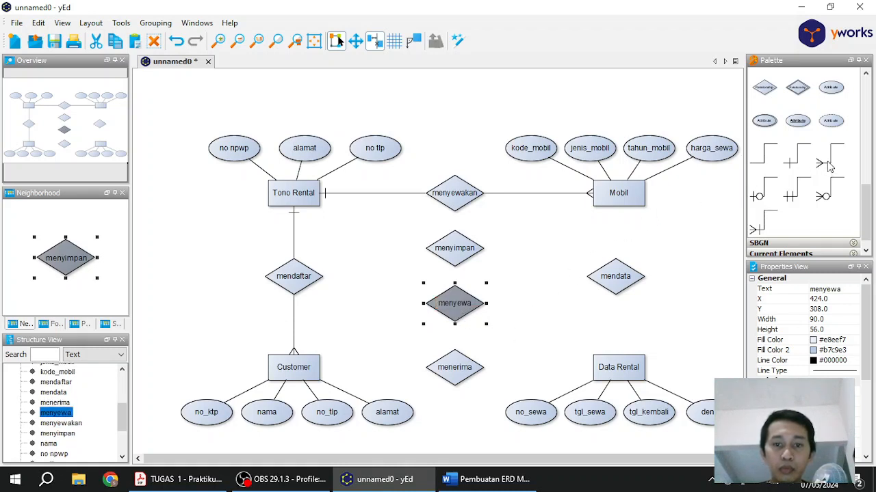
# Connect the menyewa diamond to both Mobil and Customer with cardinality-N lines.
pyautogui.moveTo(609, 198); pyautogui.dragTo(467, 307)
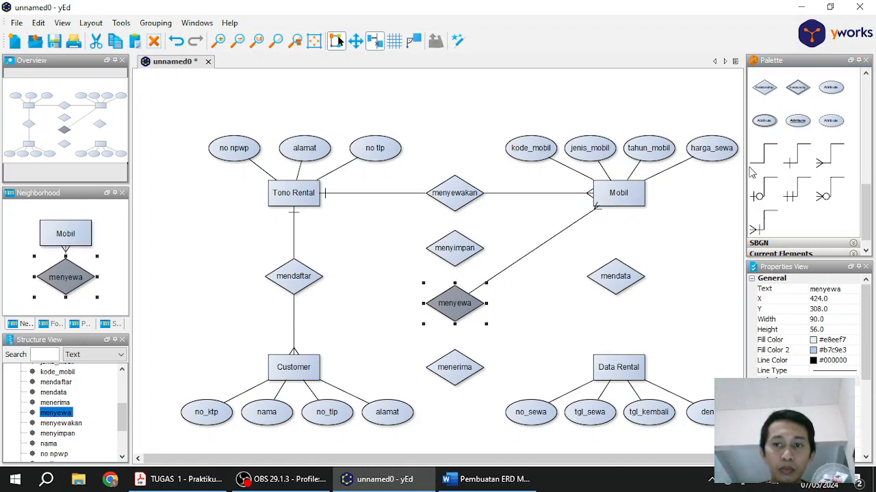
pyautogui.click(795, 159)
pyautogui.moveTo(307, 370); pyautogui.dragTo(442, 305)
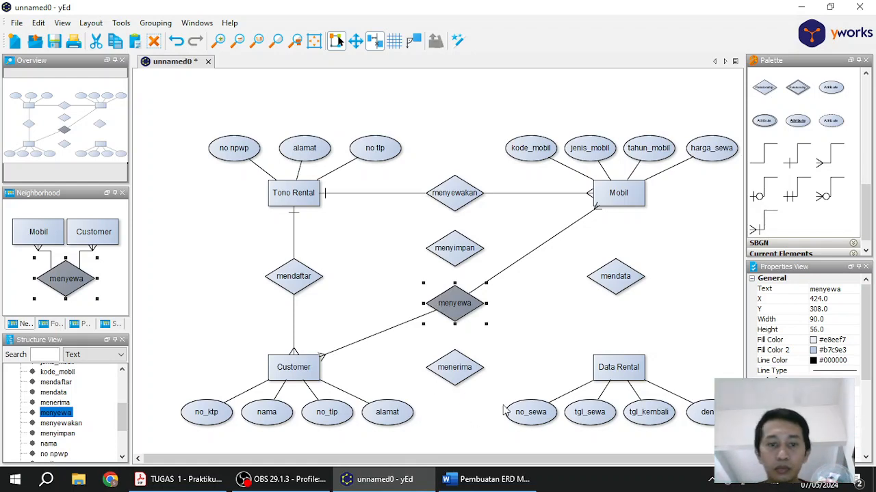
pyautogui.click(510, 370)
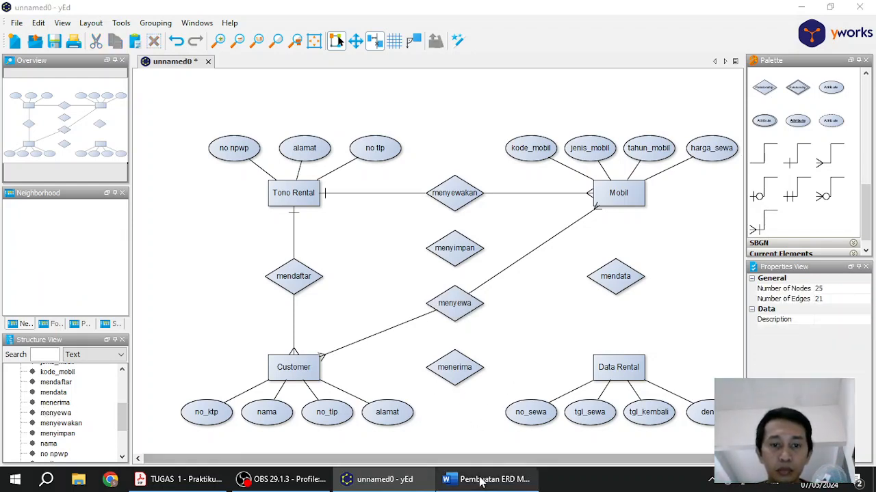
# Check the next relation in the Word document and connect menyimpan to Data Rental with a cardinality-N line and to Tono Rental with a cardinality-1 line.
pyautogui.click(483, 479)
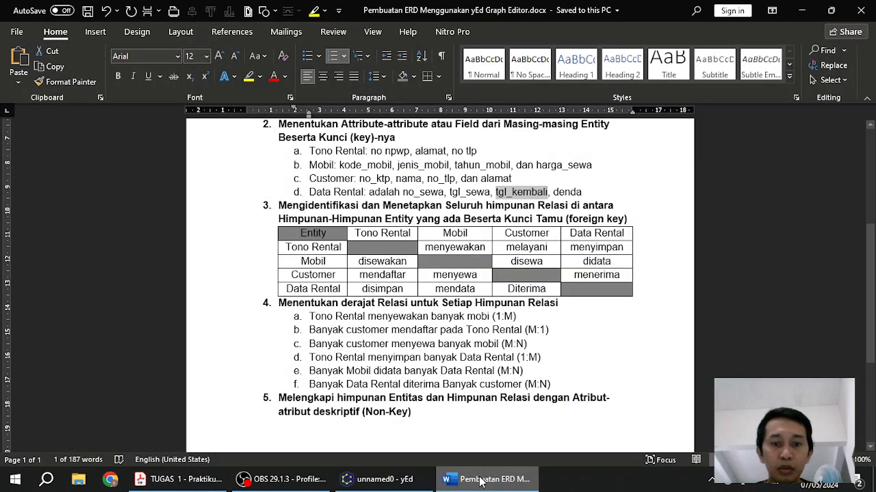
pyautogui.click(483, 480)
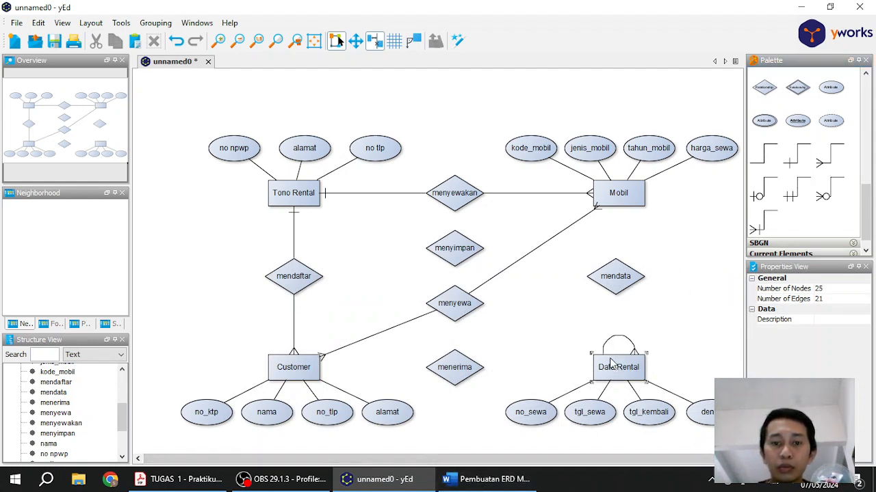
pyautogui.moveTo(609, 361); pyautogui.dragTo(463, 260)
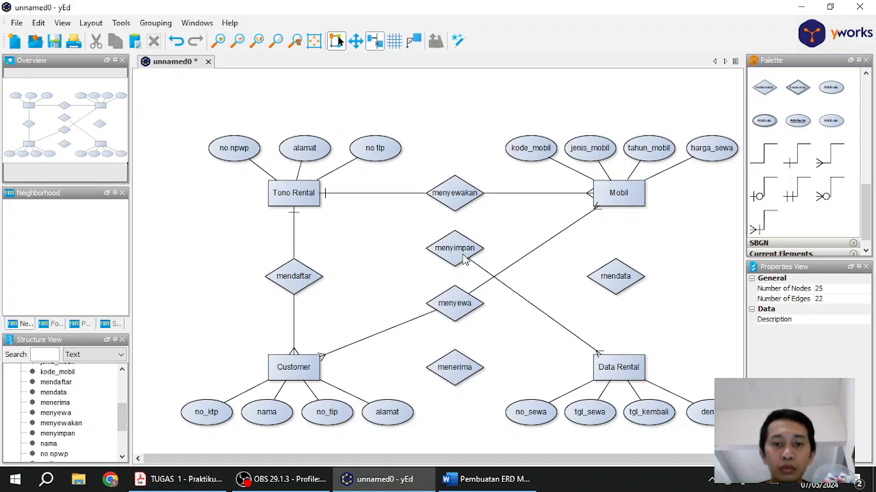
pyautogui.click(795, 159)
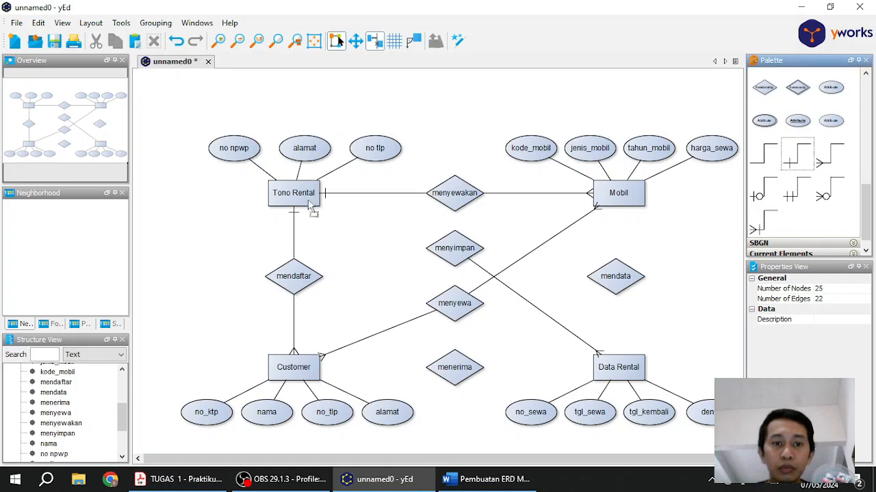
pyautogui.moveTo(308, 200); pyautogui.dragTo(443, 252)
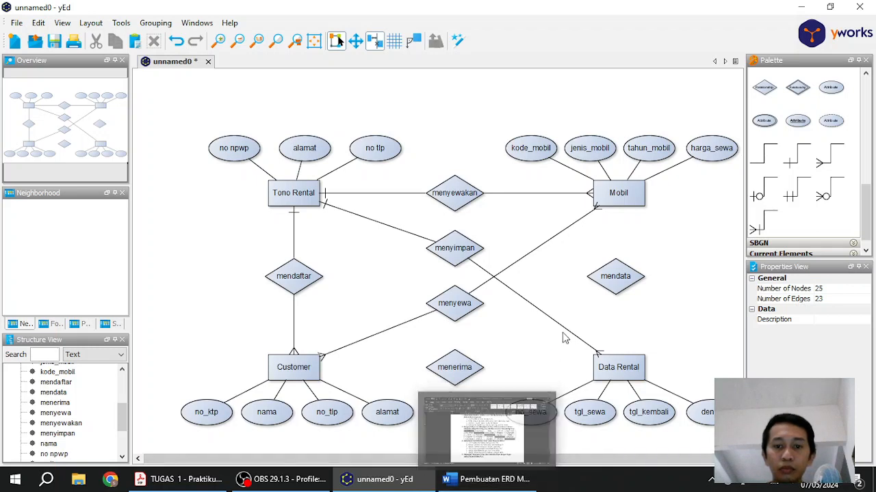
# Move the Data Rental entity with its four attributes to the left of Tono Rental, at about X -274, Y 160.
pyautogui.scroll(-3, 563, 340)
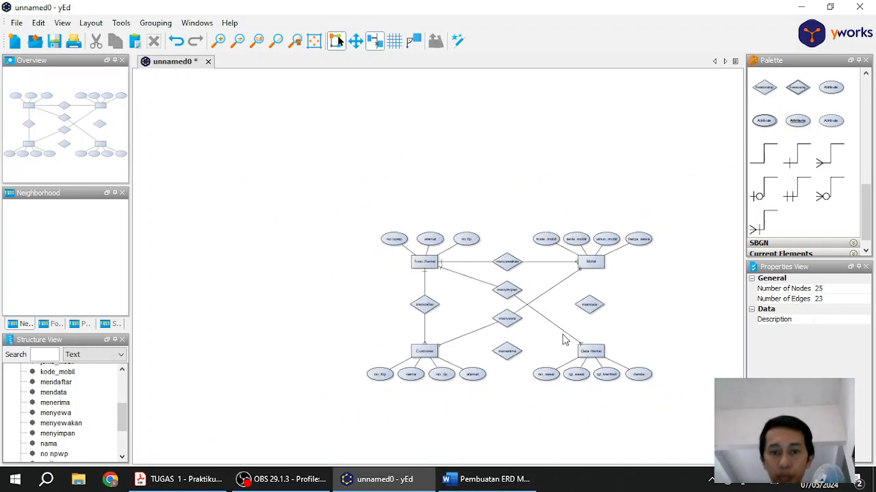
pyautogui.moveTo(524, 396); pyautogui.dragTo(674, 342)
pyautogui.moveTo(598, 351); pyautogui.dragTo(289, 275)
pyautogui.moveTo(286, 267); pyautogui.dragTo(281, 267)
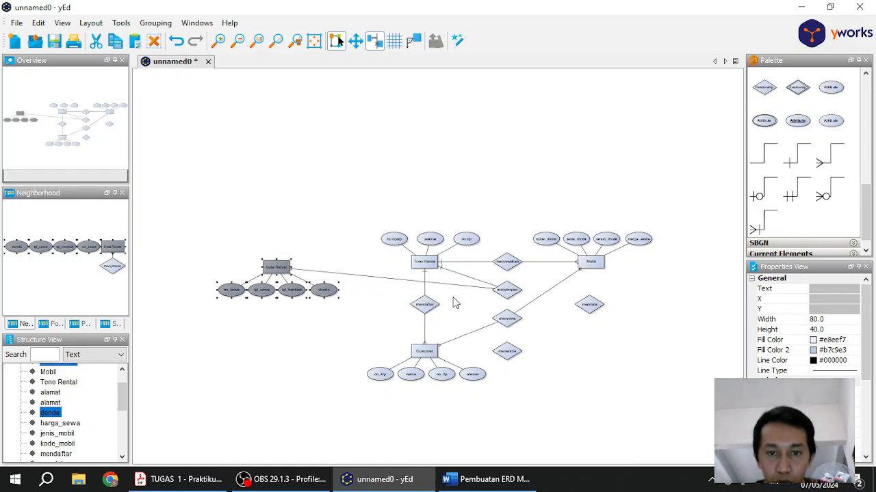
# Move the menyimpan diamond between Data Rental and Tono Rental at about X -35, Y 136, and align Data Rental level with it.
pyautogui.click(504, 303)
pyautogui.click(506, 292)
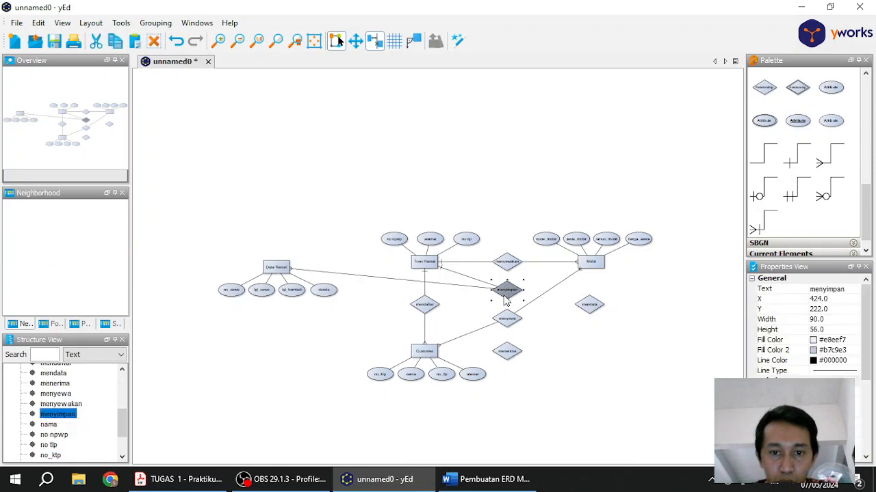
pyautogui.moveTo(507, 293); pyautogui.dragTo(356, 264)
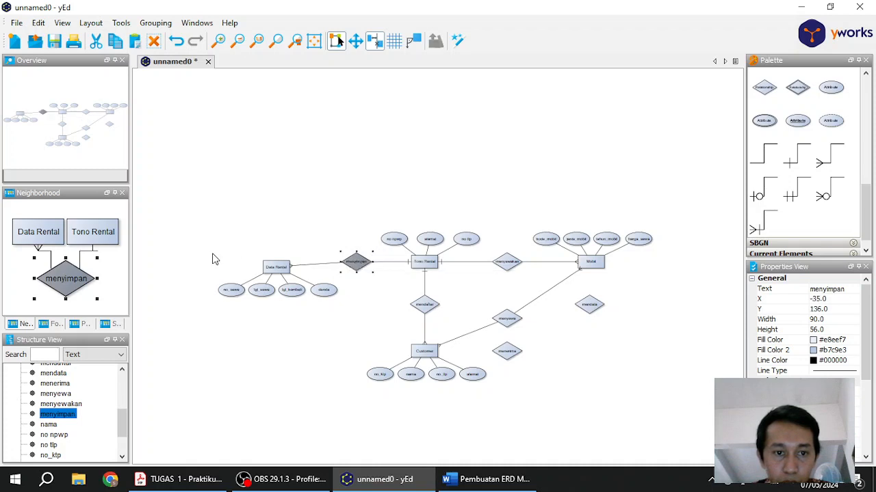
pyautogui.click(275, 263)
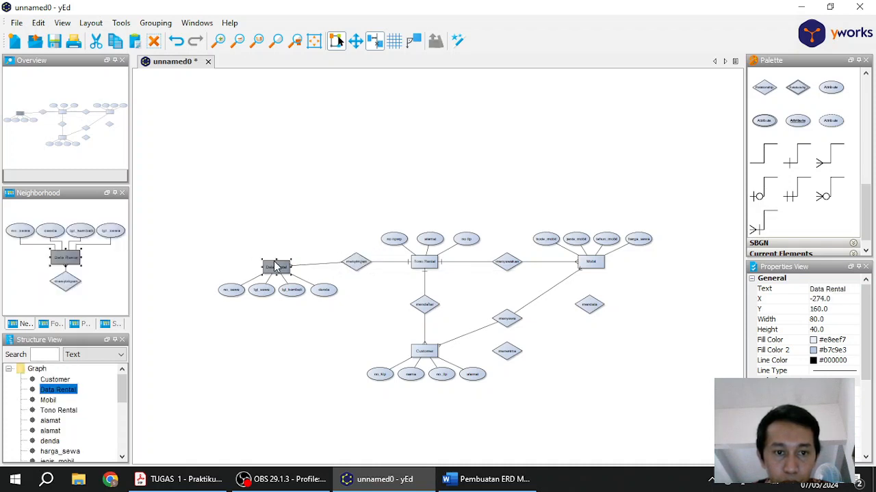
pyautogui.moveTo(274, 266); pyautogui.dragTo(276, 260)
pyautogui.click(563, 330)
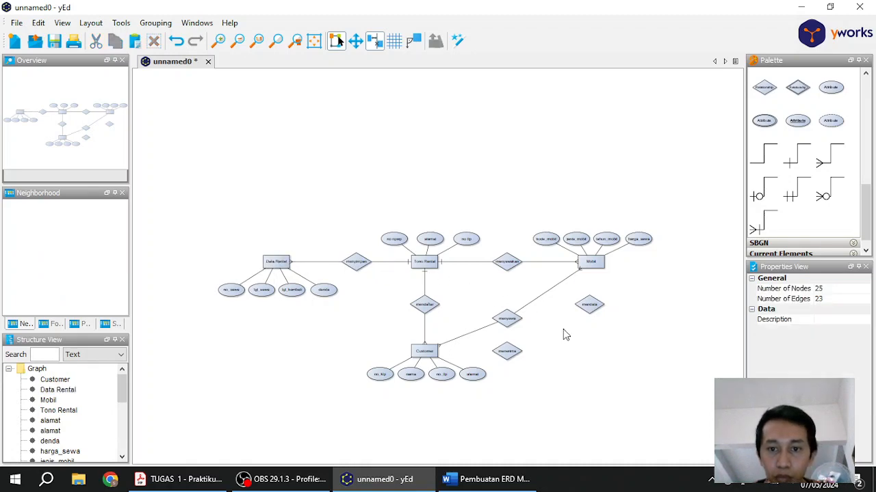
# Check the Mobil to Data Rental relation in the Word document and move the mendata diamond above Data Rental, to about X -279, Y 0.
pyautogui.scroll(4, 563, 334)
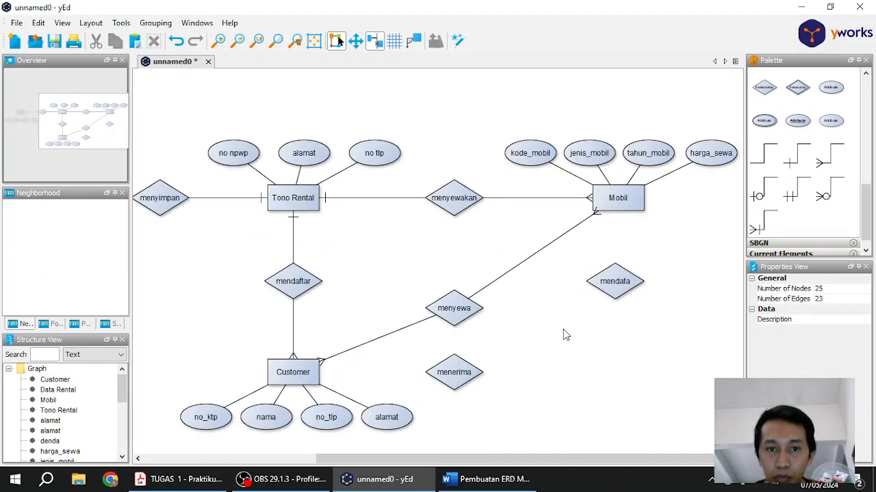
pyautogui.scroll(-4, 563, 334)
pyautogui.scroll(2, 563, 334)
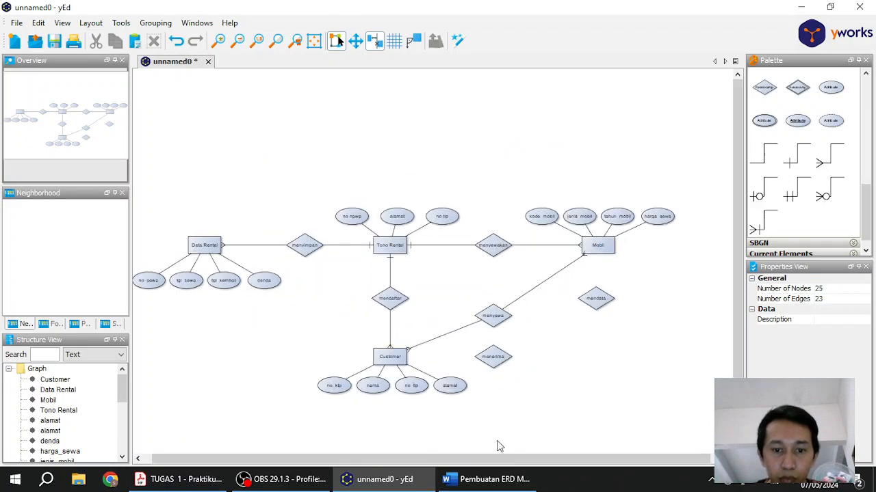
pyautogui.click(482, 481)
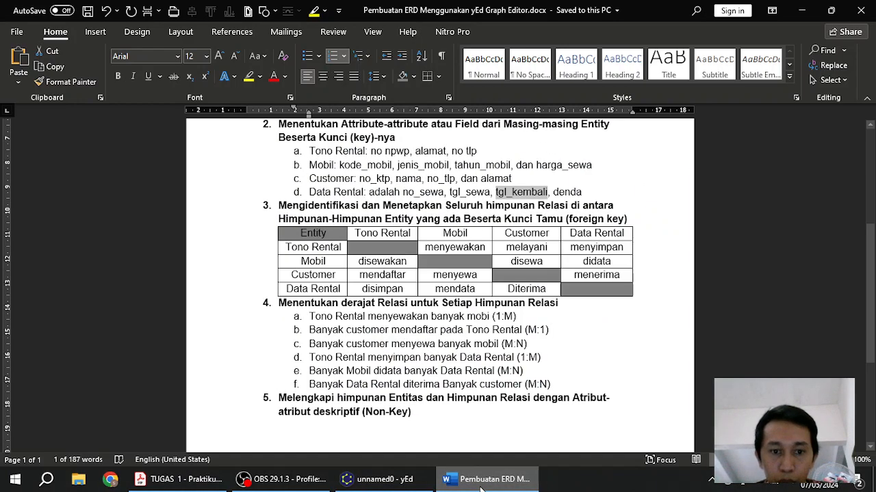
pyautogui.click(481, 480)
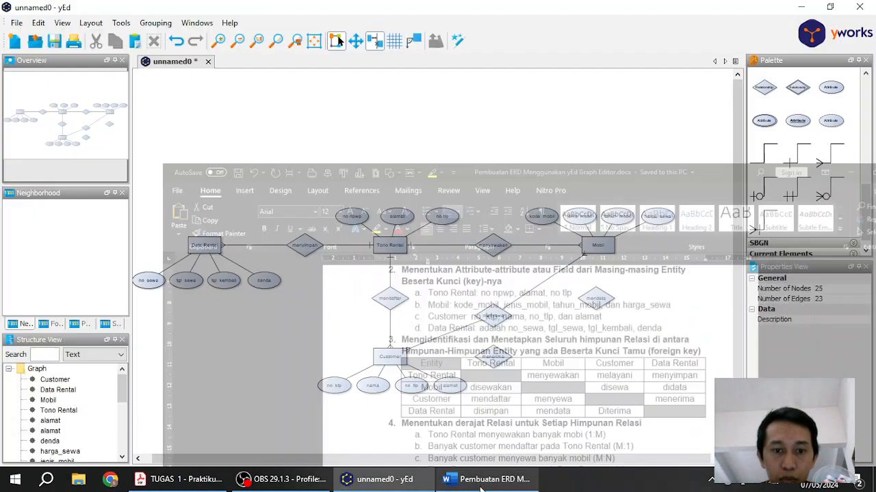
pyautogui.click(481, 480)
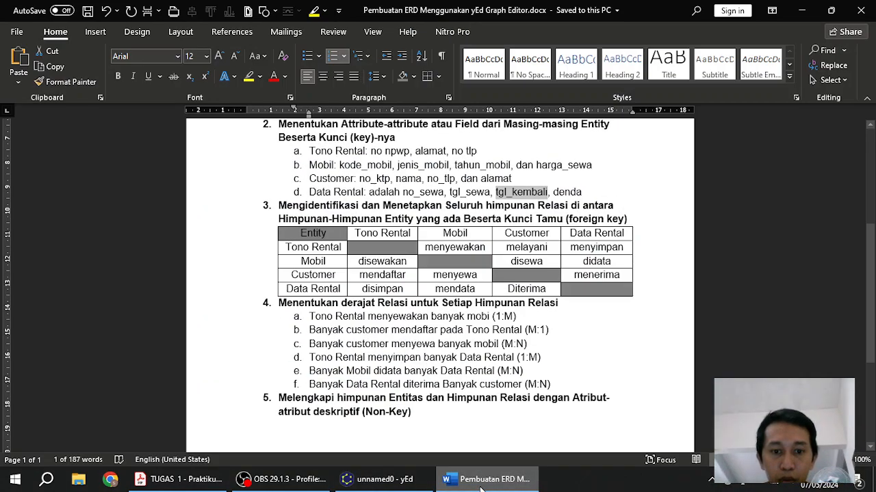
pyautogui.click(482, 483)
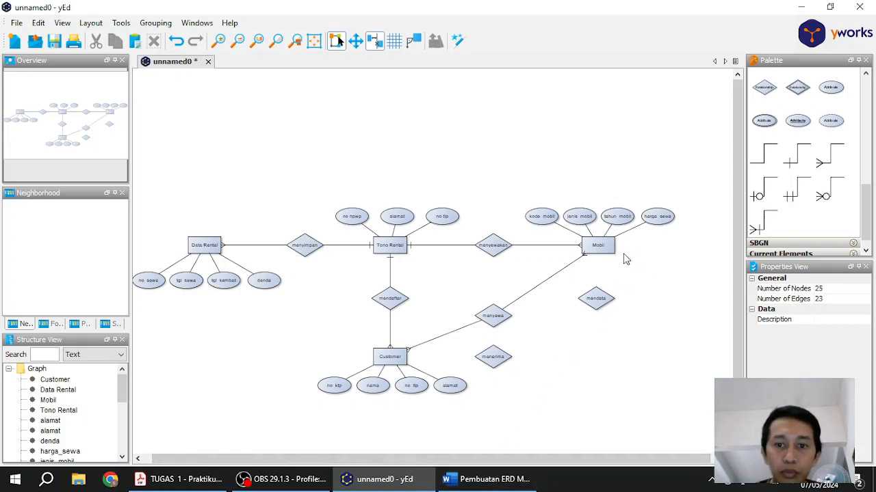
pyautogui.click(598, 301)
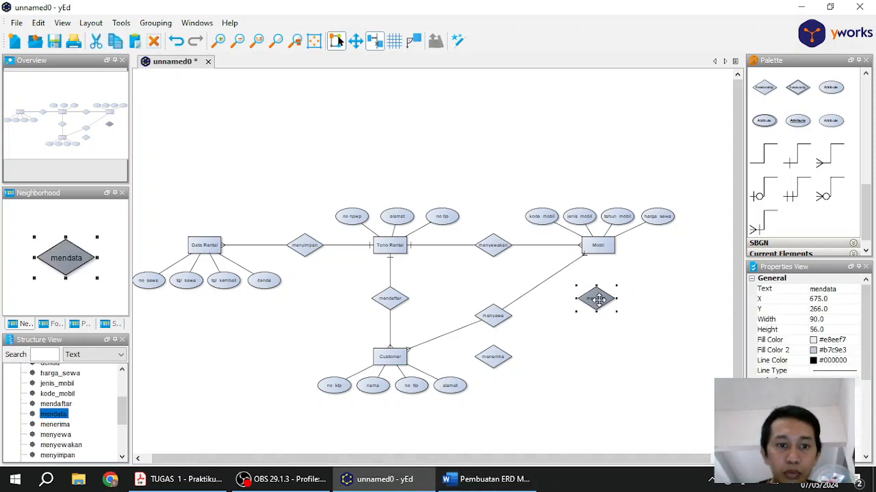
pyautogui.moveTo(599, 300); pyautogui.dragTo(206, 190)
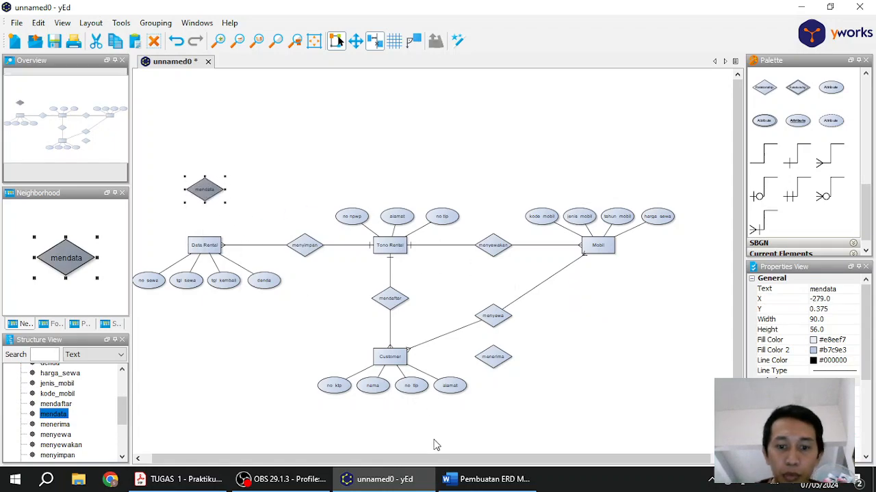
# Recheck the relations in the Word document and move the Mobil entity with its four attributes directly above Tono Rental.
pyautogui.click(469, 481)
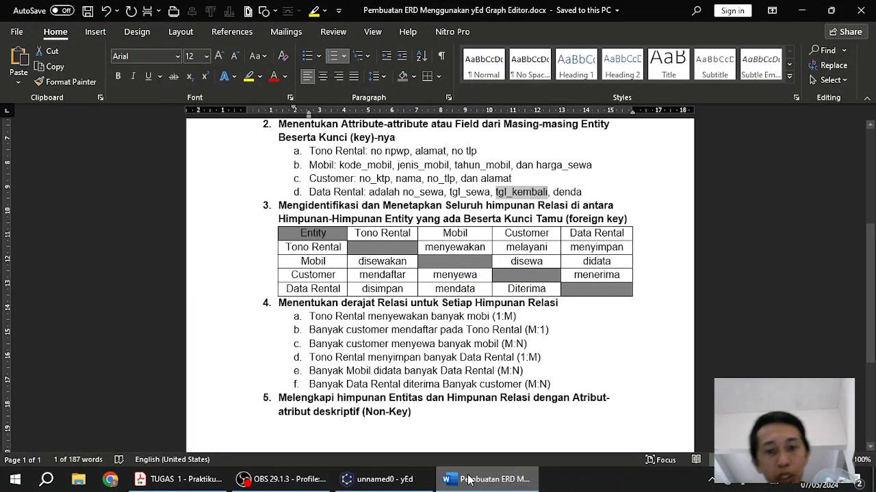
pyautogui.click(470, 481)
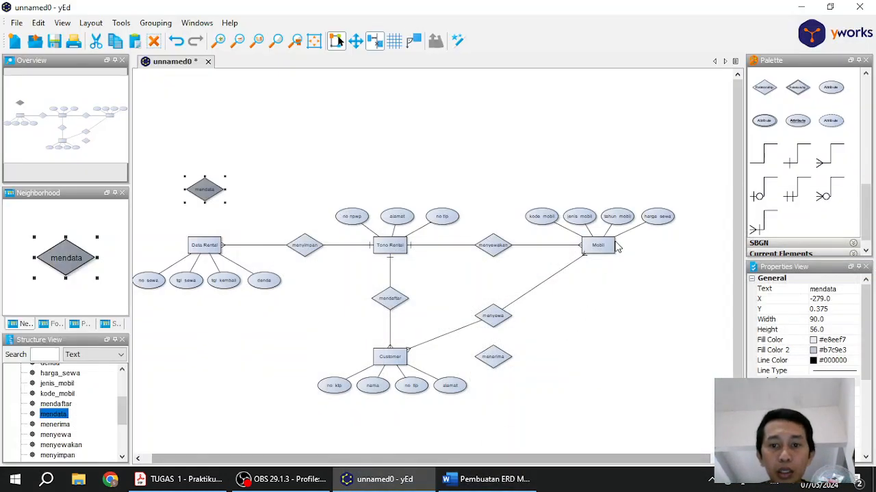
pyautogui.moveTo(524, 180); pyautogui.dragTo(688, 268)
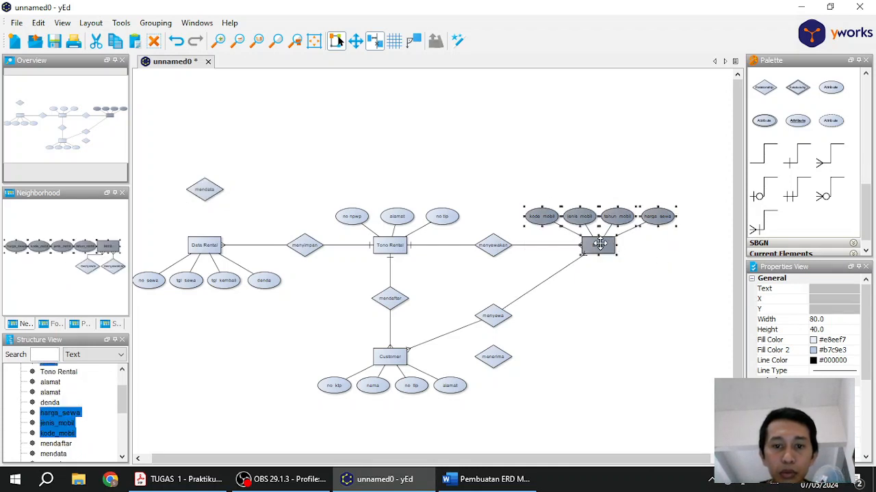
pyautogui.moveTo(594, 239); pyautogui.dragTo(393, 150)
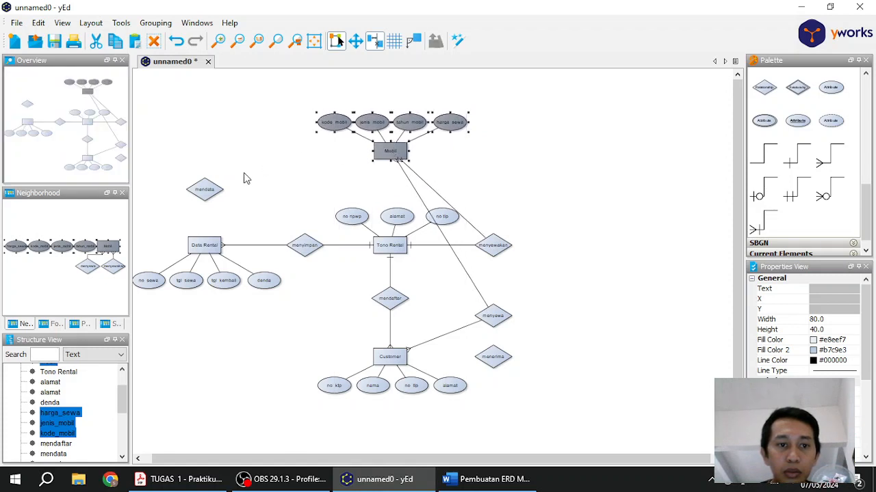
# Align the mendata diamond with Mobil at about Y -94 and connect it to Data Rental and Mobil with cardinality-N lines.
pyautogui.click(205, 189)
pyautogui.moveTo(207, 187); pyautogui.dragTo(205, 148)
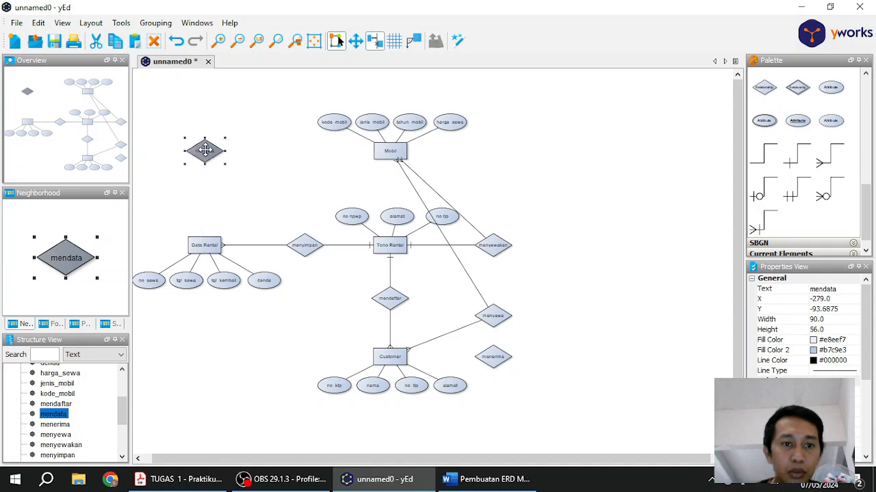
pyautogui.moveTo(454, 199); pyautogui.dragTo(206, 156)
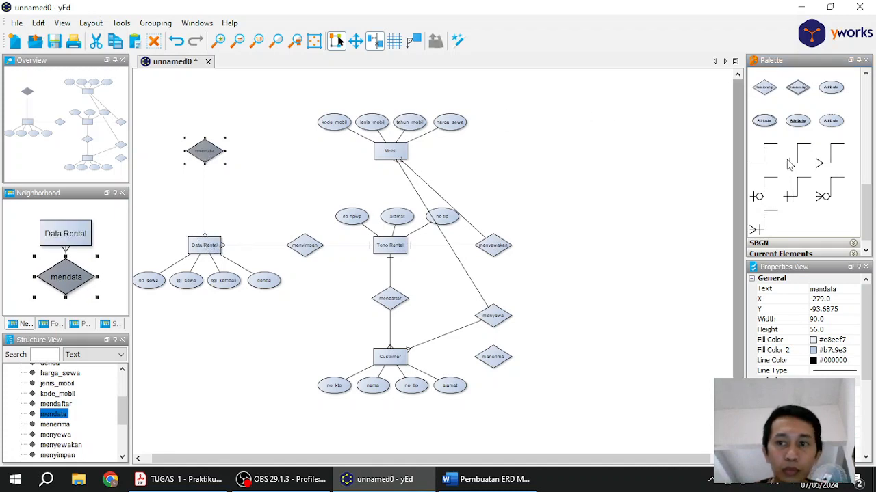
pyautogui.moveTo(824, 165); pyautogui.dragTo(214, 156)
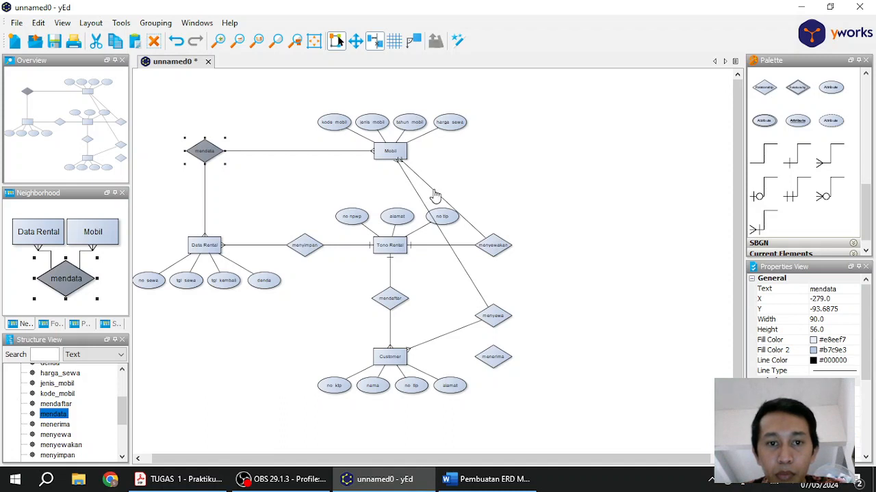
# Move the menyewakan diamond level with Mobil on its right side, to about X 424, Y -94.
pyautogui.click(495, 247)
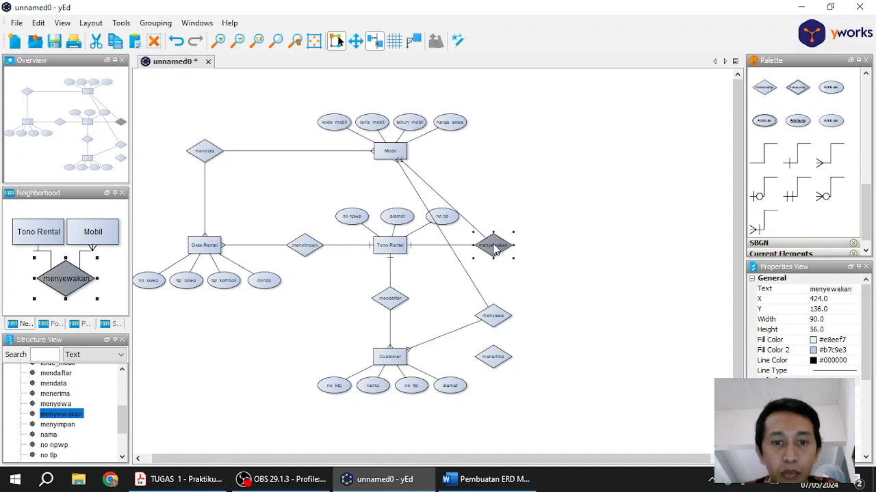
pyautogui.moveTo(495, 249); pyautogui.dragTo(493, 151)
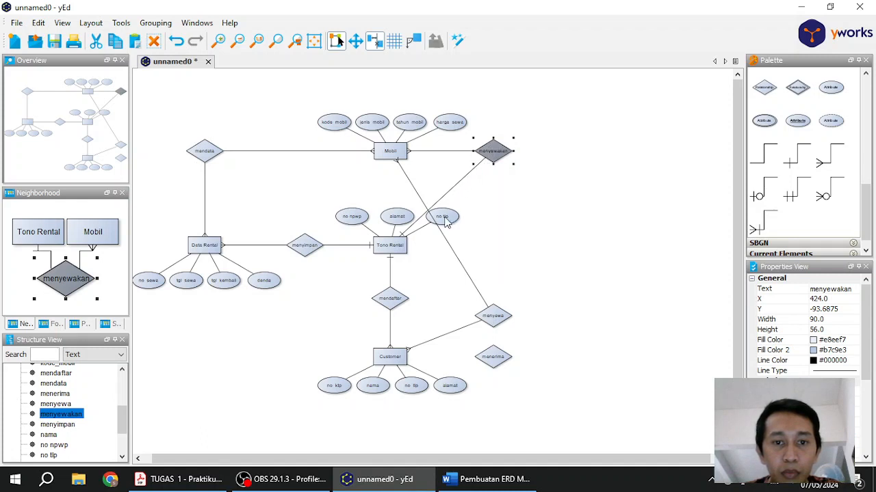
# Move Tono Rental's three attributes below it at Y 230 and the menyewakan diamond between Mobil and Tono Rental, about X 174, Y 29.
pyautogui.moveTo(446, 231); pyautogui.dragTo(454, 215)
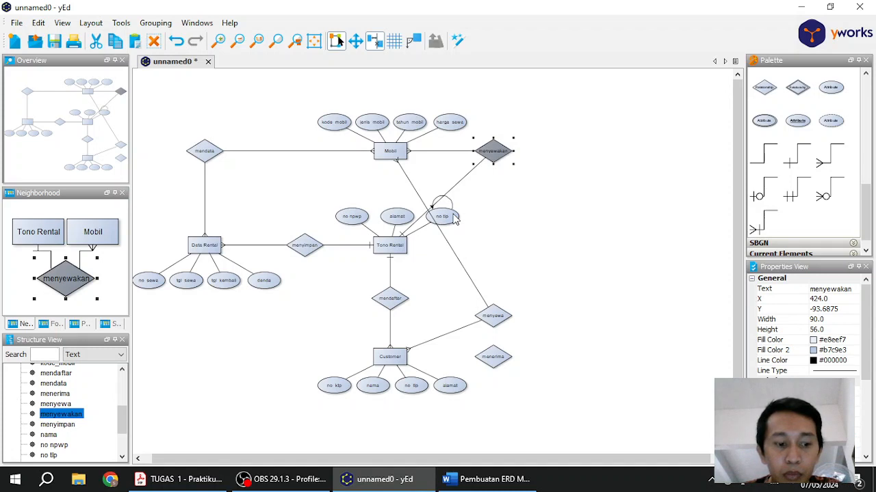
pyautogui.hotkey('ctrl', 'z')
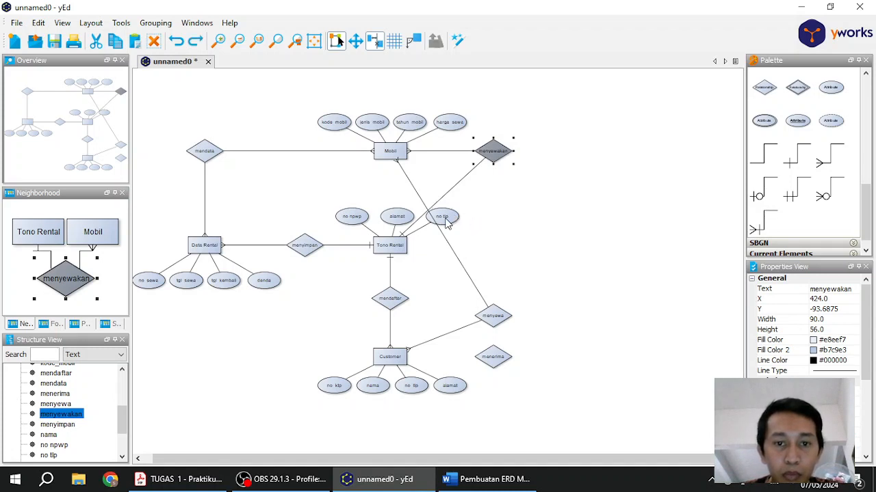
pyautogui.click(446, 223)
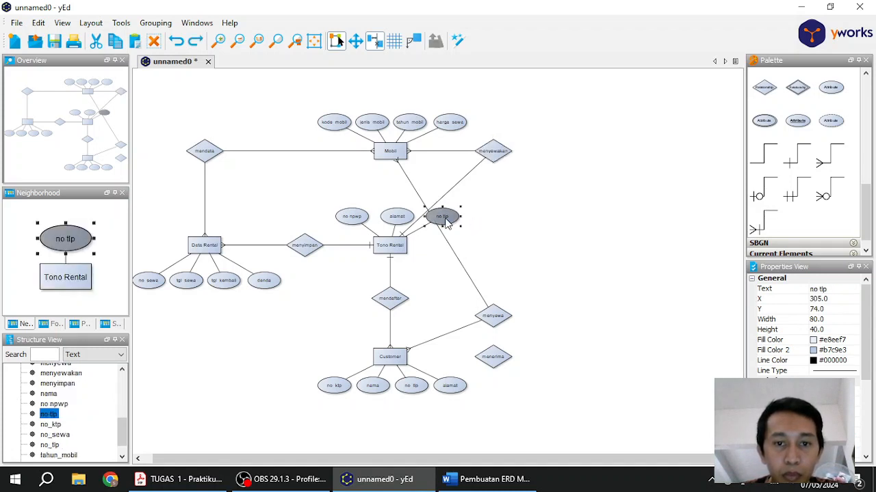
pyautogui.keyDown('shift'); pyautogui.click(405, 217); pyautogui.keyUp('shift')
pyautogui.keyDown('shift'); pyautogui.click(357, 216); pyautogui.keyUp('shift')
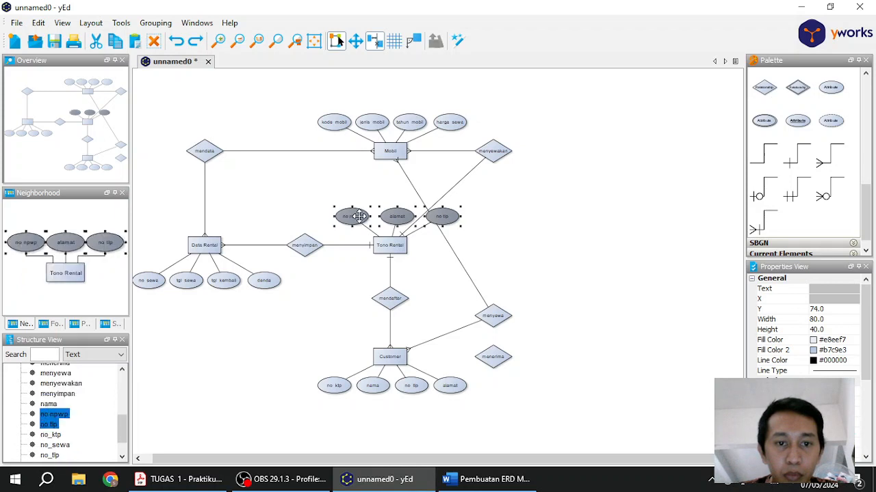
pyautogui.moveTo(359, 216); pyautogui.dragTo(434, 280)
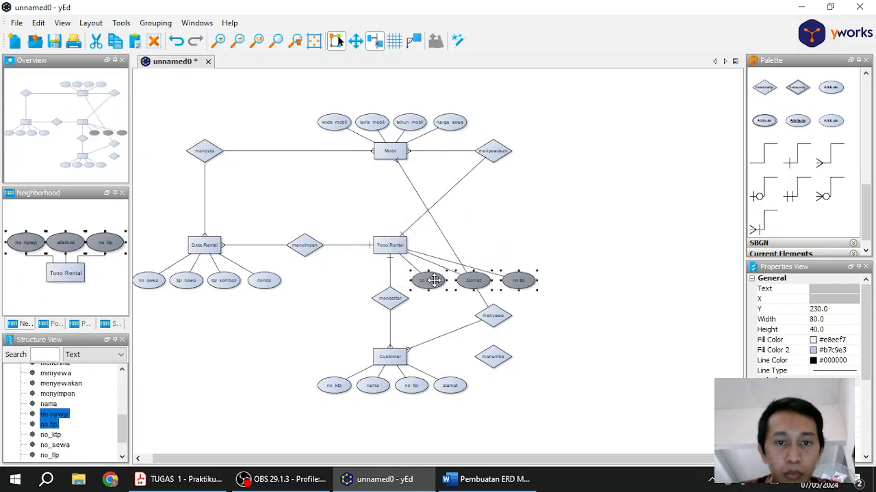
pyautogui.click(496, 154)
pyautogui.moveTo(496, 155); pyautogui.dragTo(390, 203)
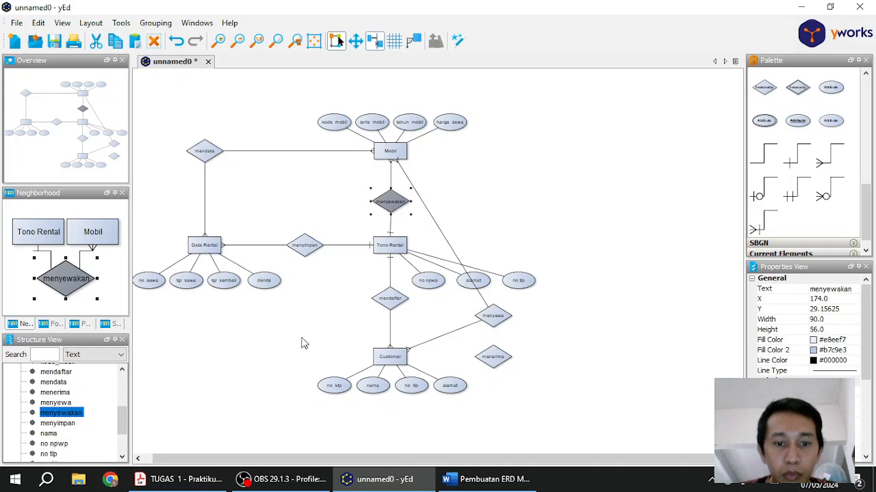
# Move Customer with its four attributes level with Mobil on its right side, and the menyewa diamond between them, about X 355, Y -94.
pyautogui.moveTo(295, 335); pyautogui.dragTo(473, 416)
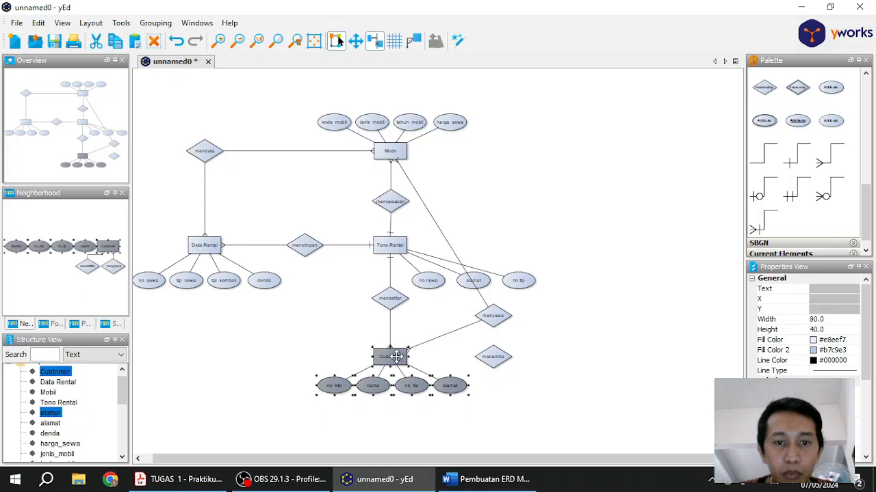
pyautogui.moveTo(396, 356); pyautogui.dragTo(552, 152)
pyautogui.click(493, 319)
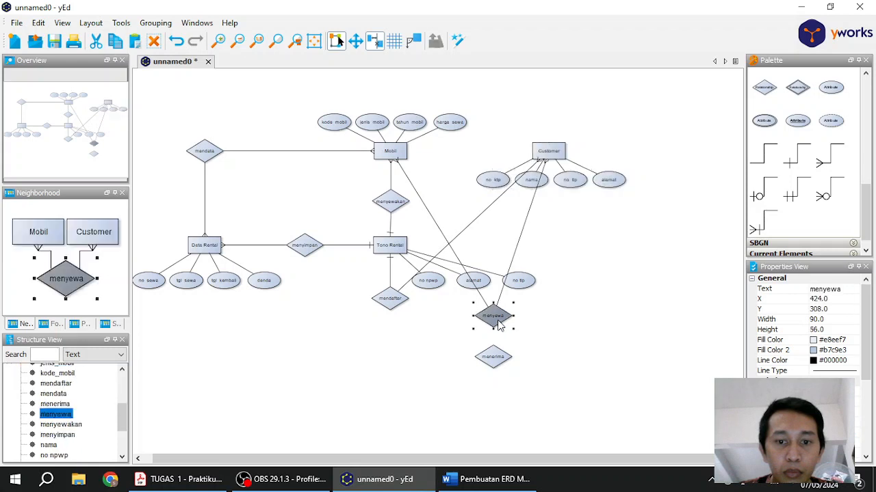
pyautogui.moveTo(493, 319); pyautogui.dragTo(465, 153)
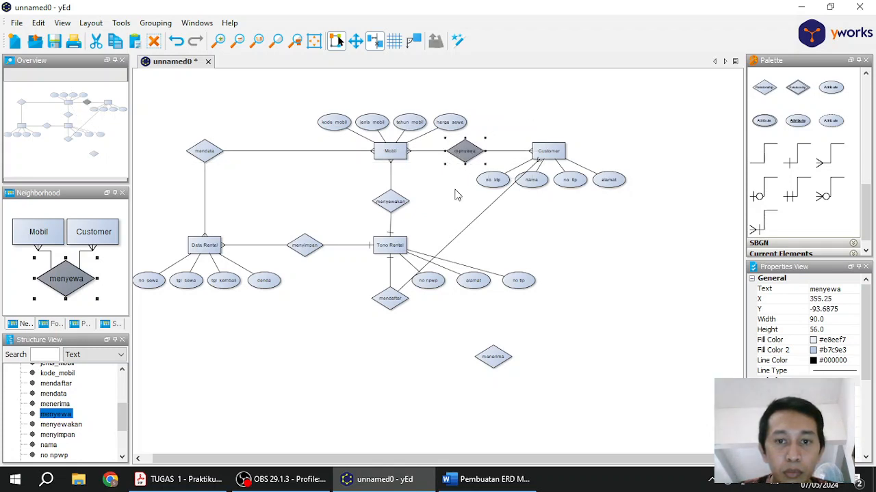
# Move the mendaftar diamond directly below Customer and roughly level with Tono Rental, to about X 560, Y 144.
pyautogui.click(393, 302)
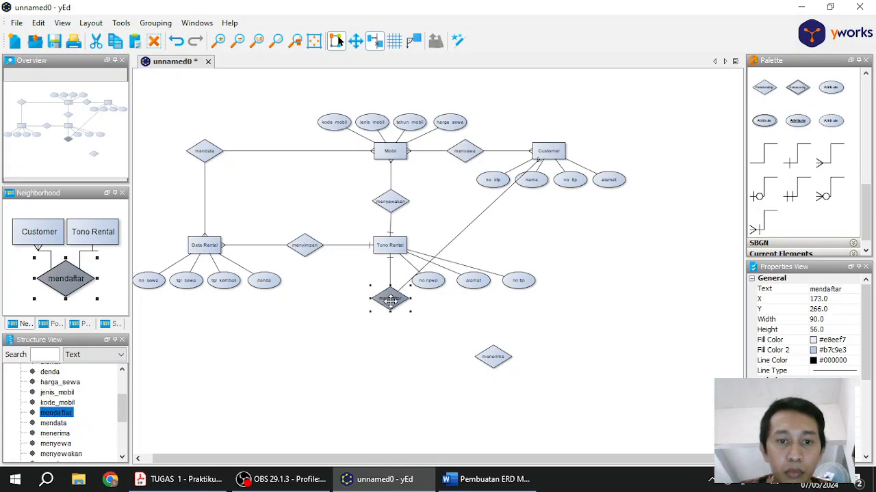
pyautogui.moveTo(393, 302); pyautogui.dragTo(548, 250)
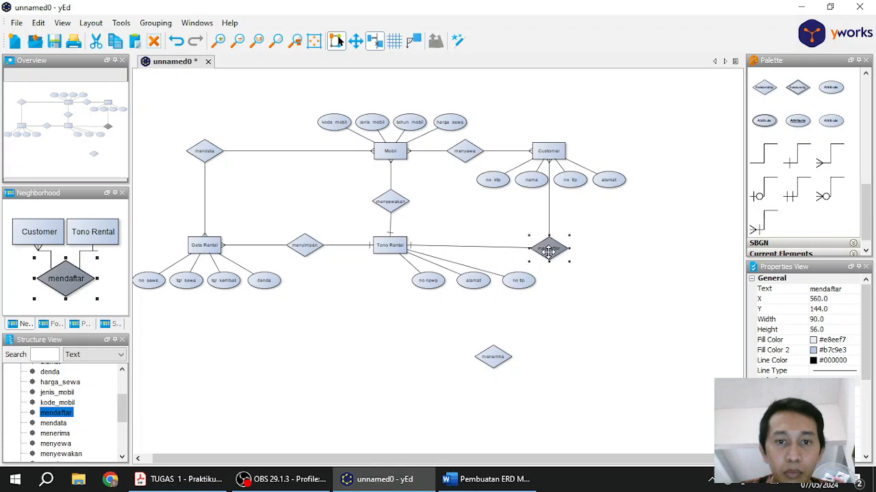
pyautogui.click(599, 247)
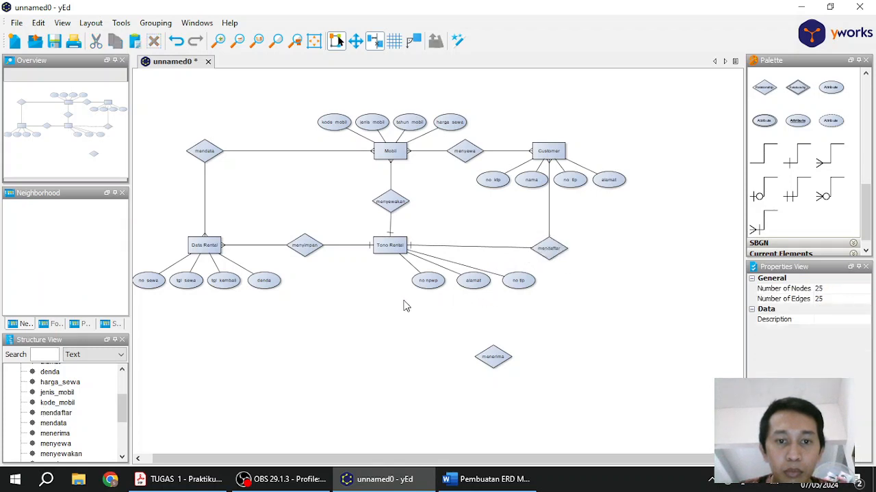
# Center Tono Rental's three attributes beneath it and move Customer's four attributes above Customer, to about Y -156.
pyautogui.moveTo(403, 301); pyautogui.dragTo(445, 280)
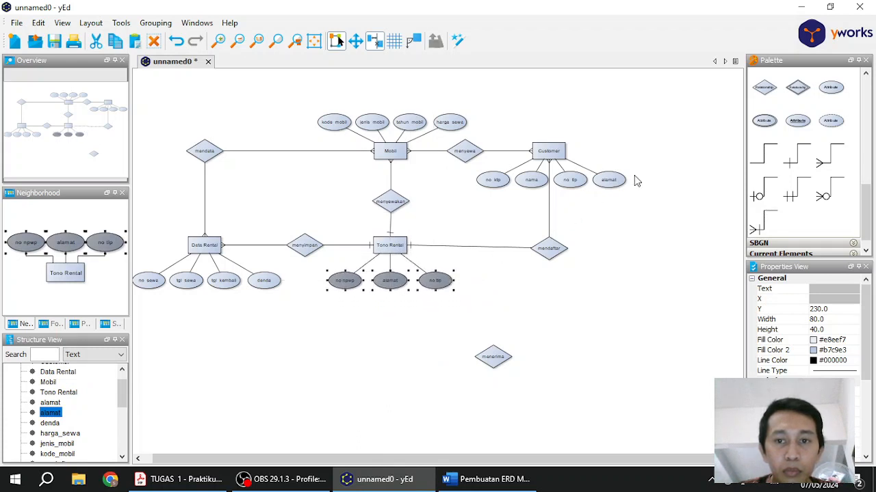
pyautogui.moveTo(643, 179); pyautogui.dragTo(482, 205)
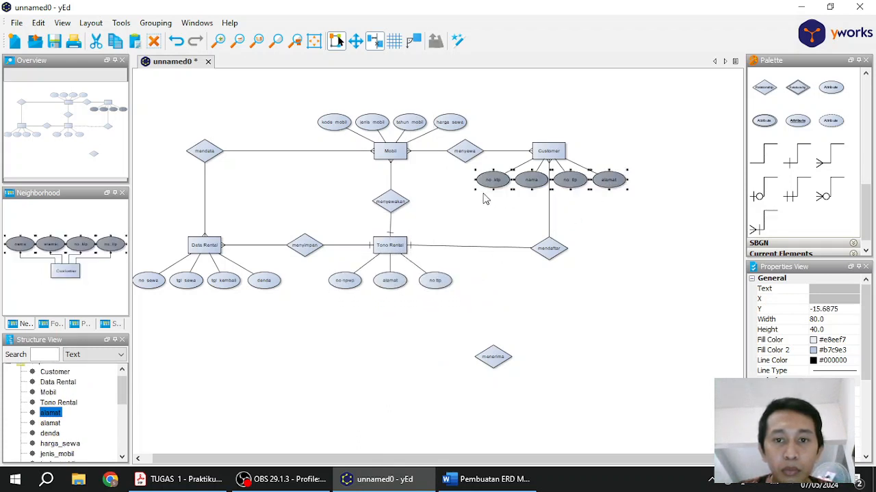
pyautogui.moveTo(568, 179); pyautogui.dragTo(569, 119)
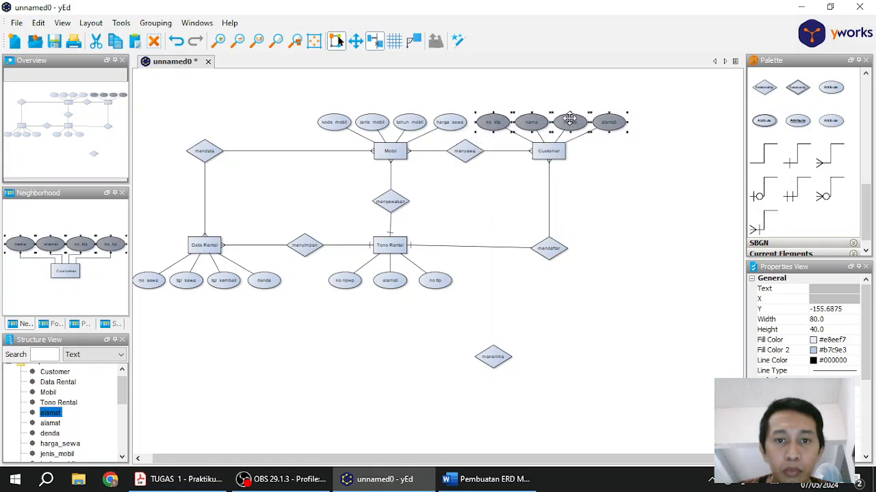
pyautogui.click(602, 194)
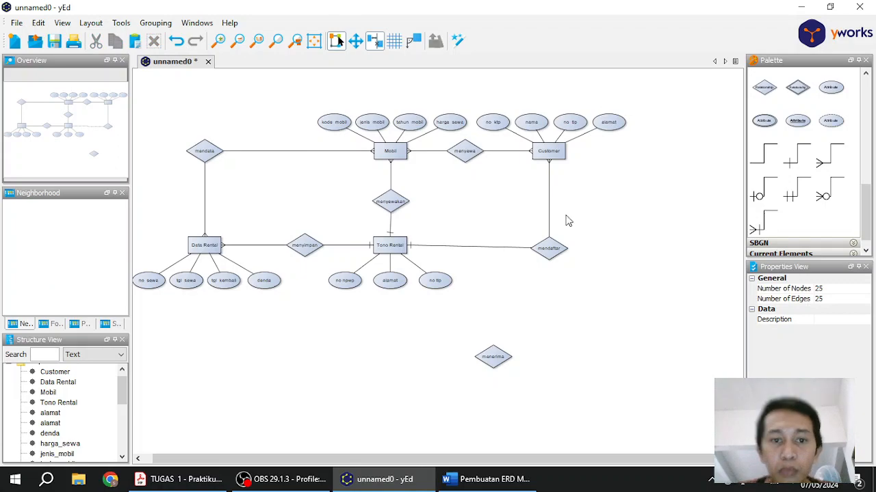
# Check the relation table and relation degrees in the Word document against the diagram, including the mendaftar diamond.
pyautogui.click(484, 482)
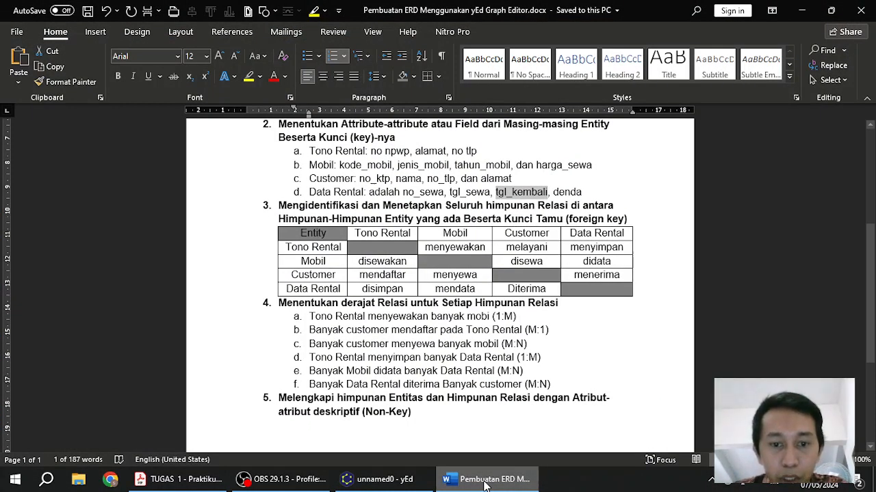
pyautogui.click(484, 482)
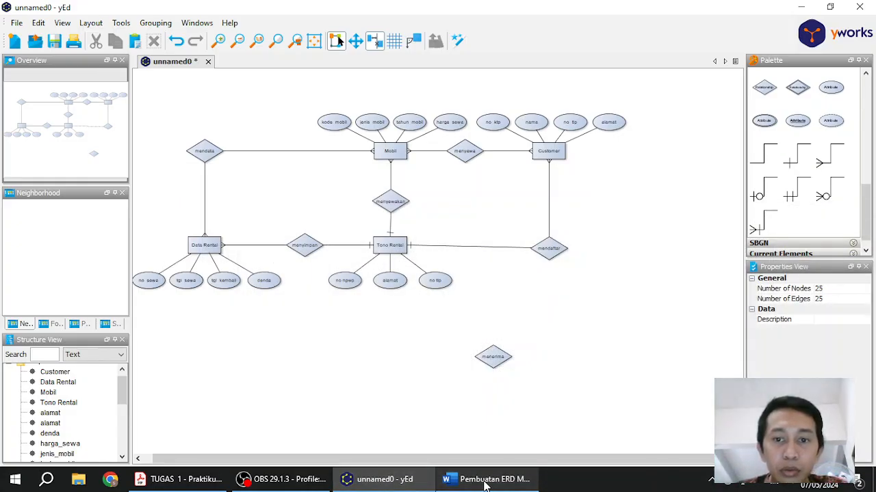
pyautogui.click(548, 249)
pyautogui.moveTo(547, 249)
pyautogui.mouseDown()
pyautogui.moveTo(469, 205)
pyautogui.moveTo(548, 248)
pyautogui.mouseUp()
pyautogui.click(522, 270)
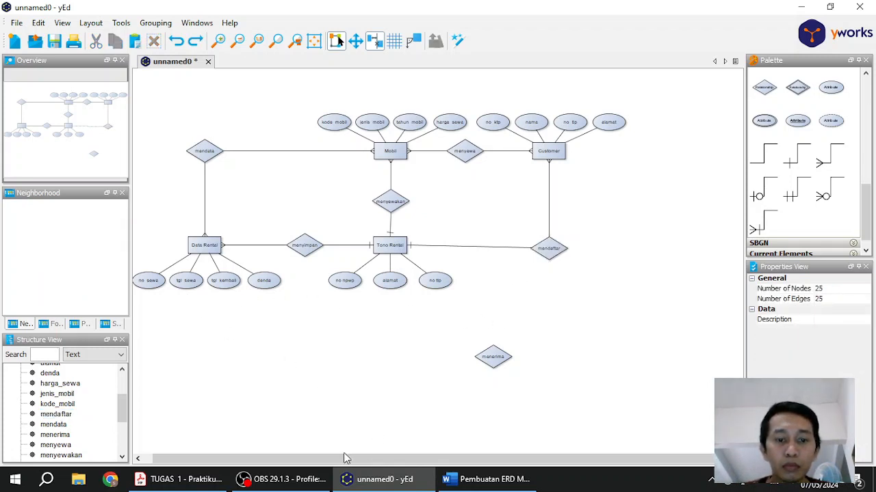
pyautogui.moveTo(345, 458); pyautogui.dragTo(202, 462)
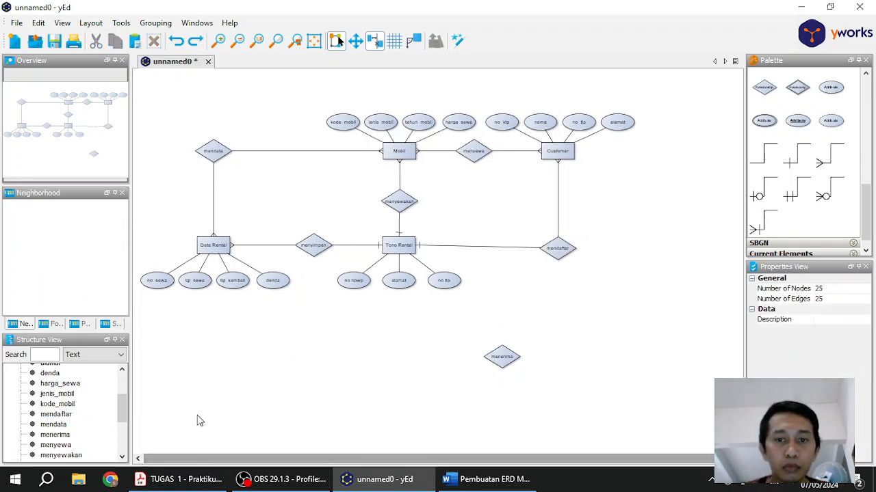
pyautogui.moveTo(142, 309)
pyautogui.mouseDown()
pyautogui.moveTo(284, 277)
pyautogui.moveTo(186, 271)
pyautogui.moveTo(153, 292)
pyautogui.moveTo(165, 218)
pyautogui.mouseUp()
pyautogui.hotkey('ctrl', 'z')
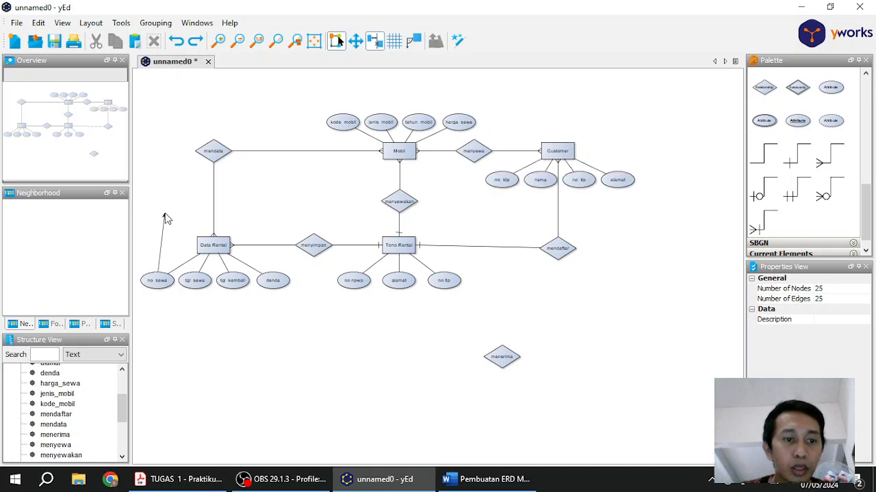
pyautogui.hotkey('ctrl', 'z')
pyautogui.hotkey('ctrl', 'y')
pyautogui.hotkey('ctrl', 'y')
pyautogui.hotkey('ctrl', 'y')
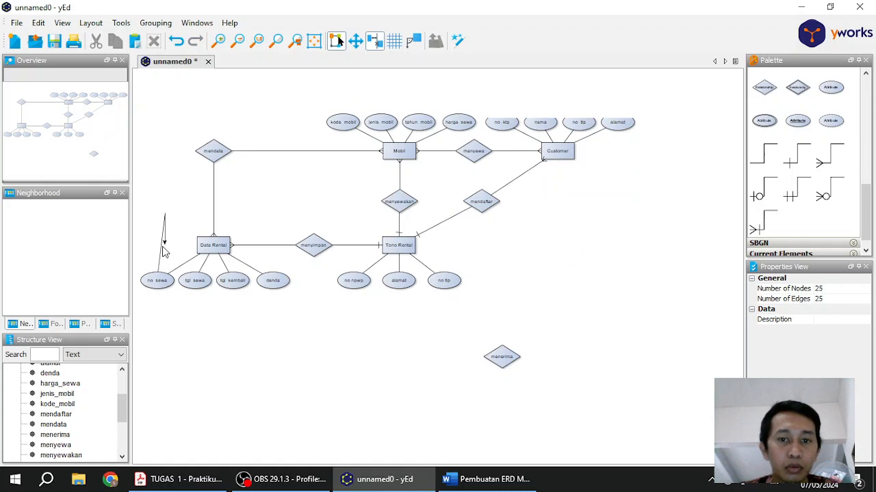
pyautogui.hotkey('ctrl', 'y')
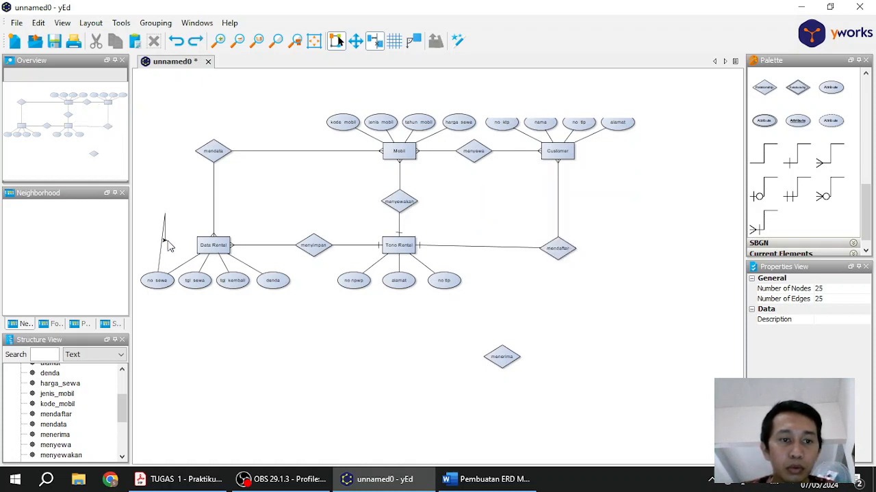
# Stack the no_sewa, tgl_sewa, tgl_kembali and denda attributes from top to bottom along the left side of Data Rental.
pyautogui.click(164, 281)
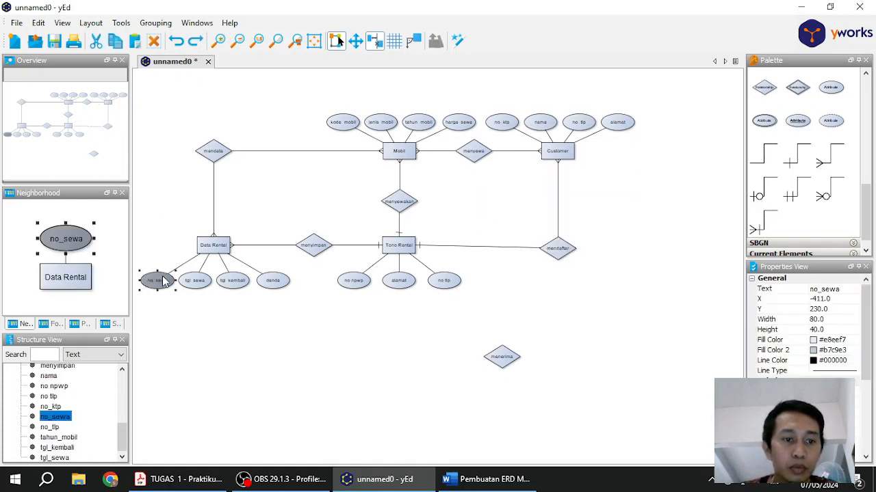
pyautogui.moveTo(163, 279); pyautogui.dragTo(182, 203)
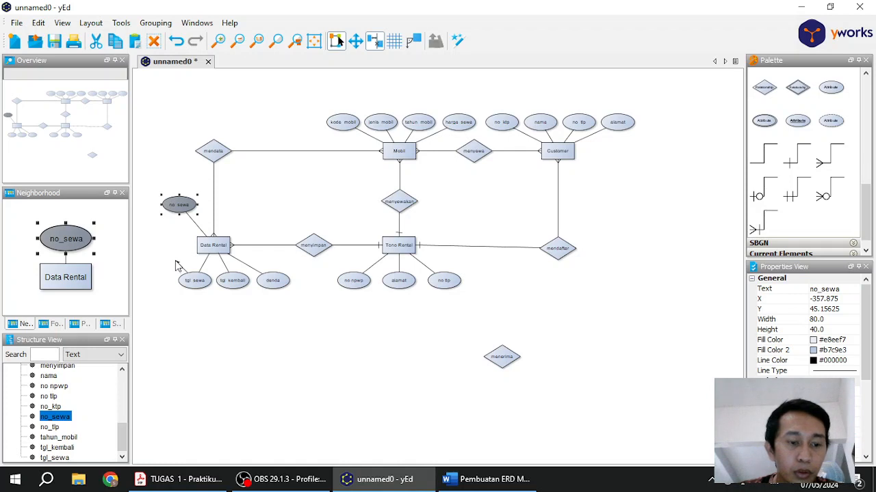
pyautogui.click(194, 280)
pyautogui.moveTo(193, 276); pyautogui.dragTo(166, 233)
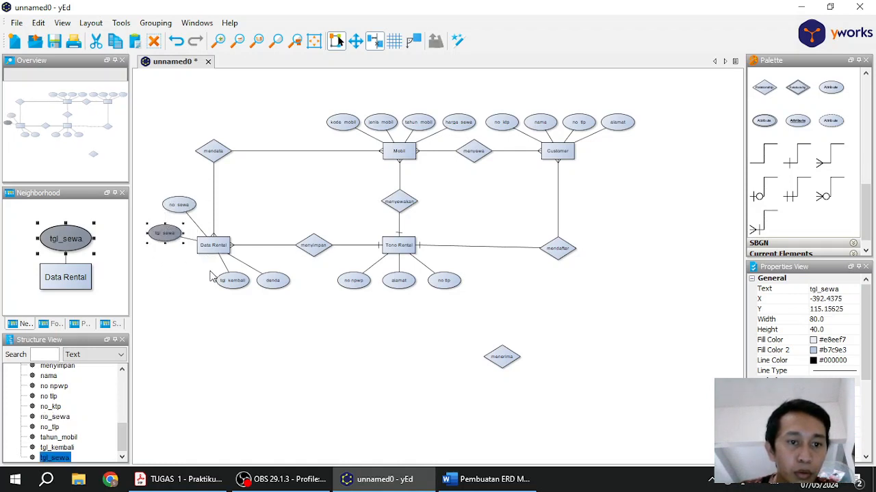
pyautogui.click(229, 281)
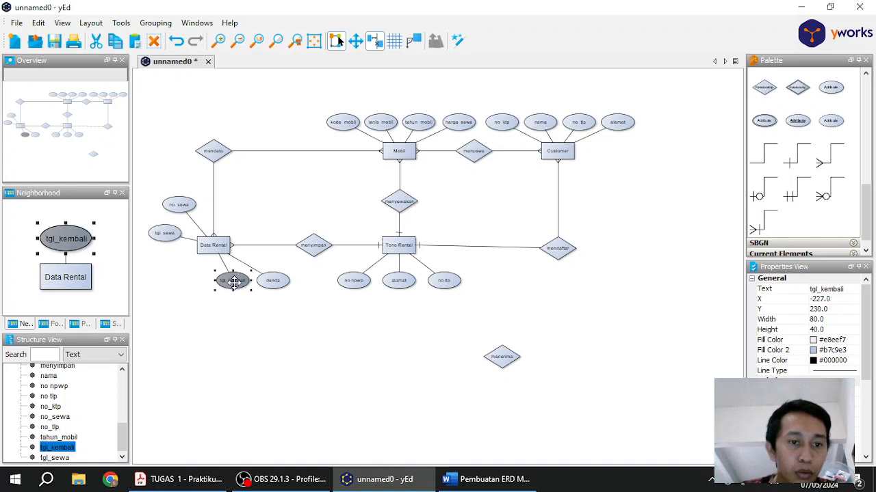
pyautogui.moveTo(230, 280); pyautogui.dragTo(169, 269)
pyautogui.click(266, 281)
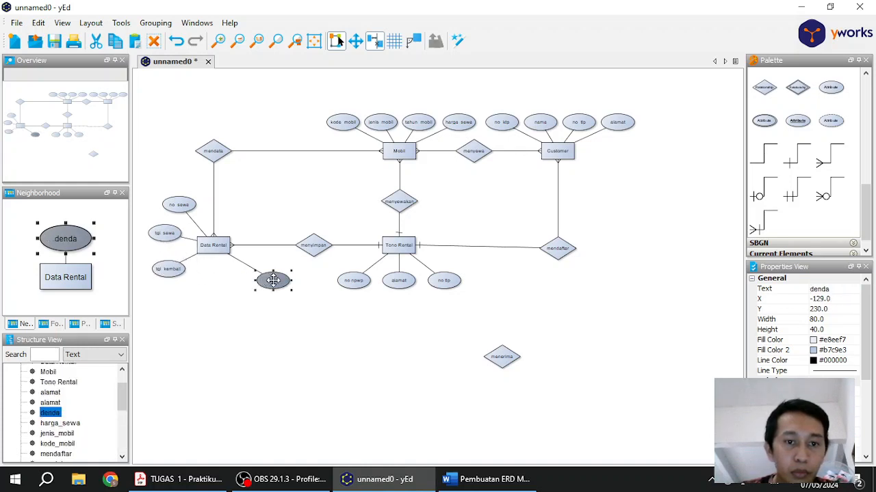
pyautogui.moveTo(269, 280); pyautogui.dragTo(169, 298)
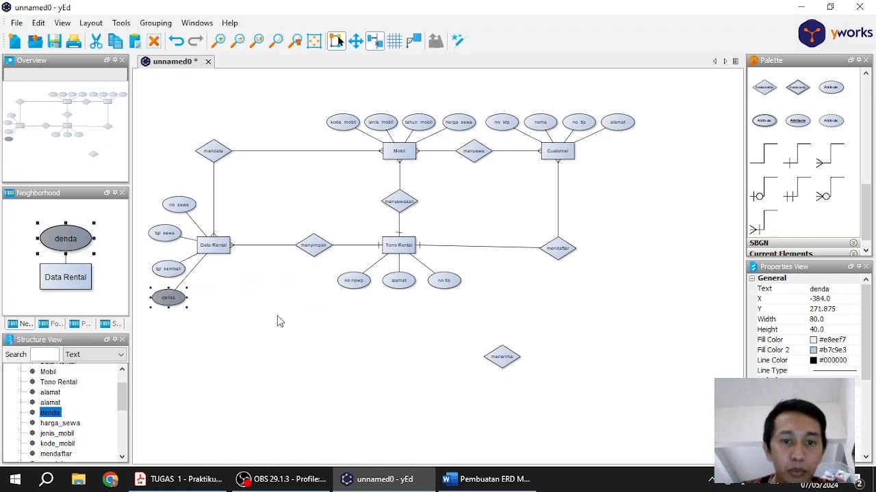
# Move the menerima diamond below Tono Rental, to about X 173, Y 347, and connect it to Data Rental with a cardinality-N line.
pyautogui.click(502, 362)
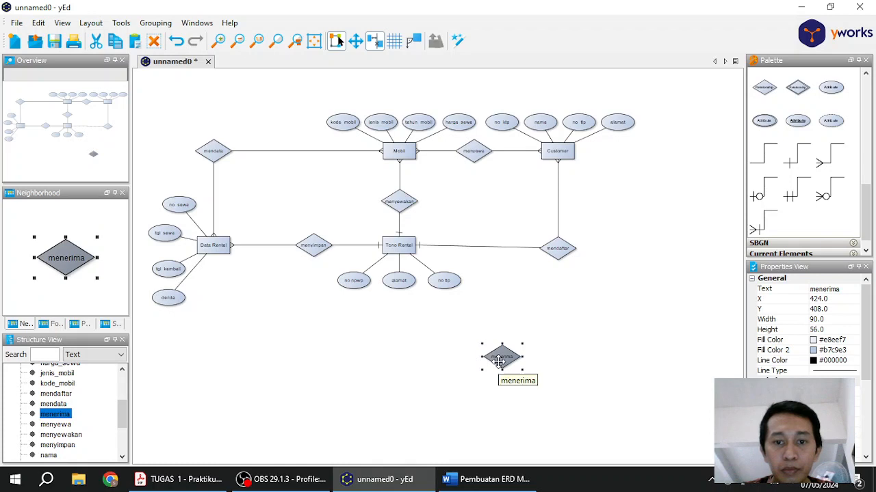
pyautogui.moveTo(499, 361); pyautogui.dragTo(397, 336)
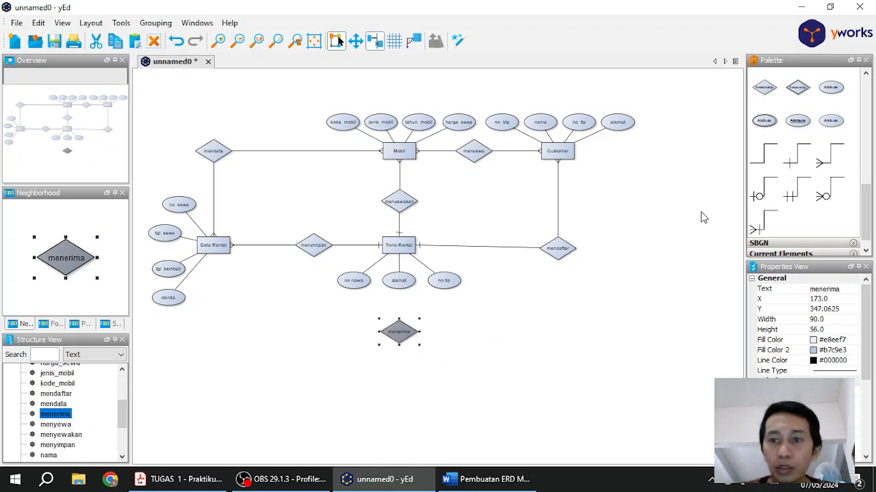
pyautogui.click(811, 161)
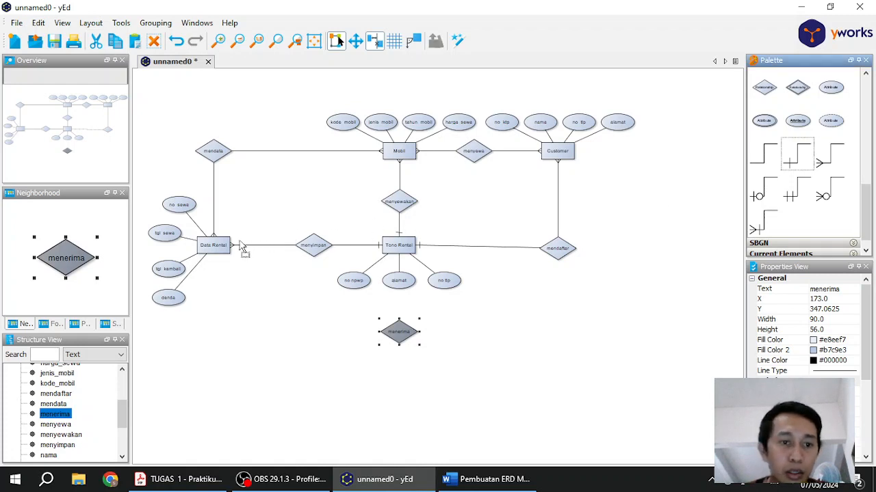
pyautogui.moveTo(216, 246); pyautogui.dragTo(399, 335)
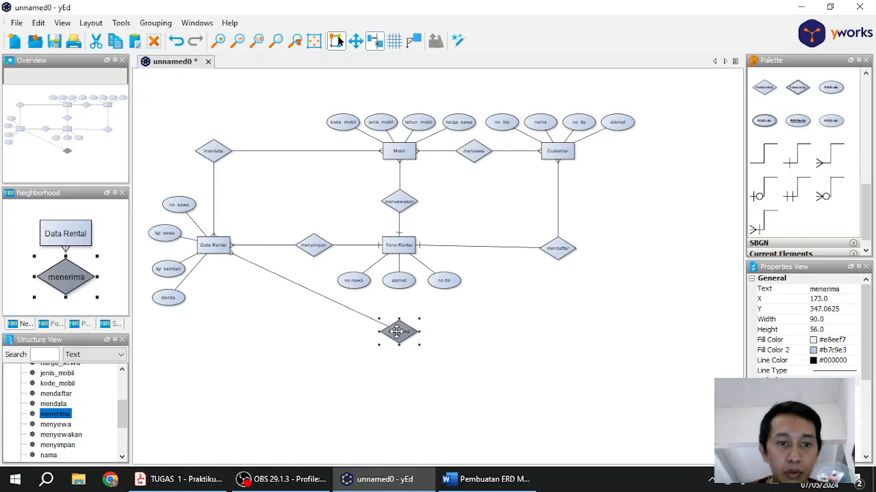
# Bend the Data Rental–menerima line at a right angle at about X -234, Y 375, and connect menerima to Customer with a cardinality-N line.
pyautogui.click(308, 294)
pyautogui.moveTo(308, 294); pyautogui.dragTo(214, 332)
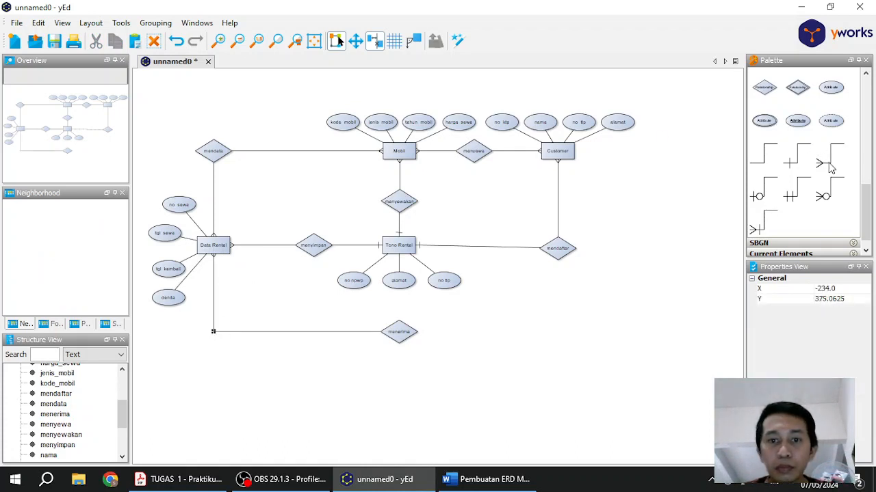
pyautogui.moveTo(830, 167); pyautogui.dragTo(399, 334)
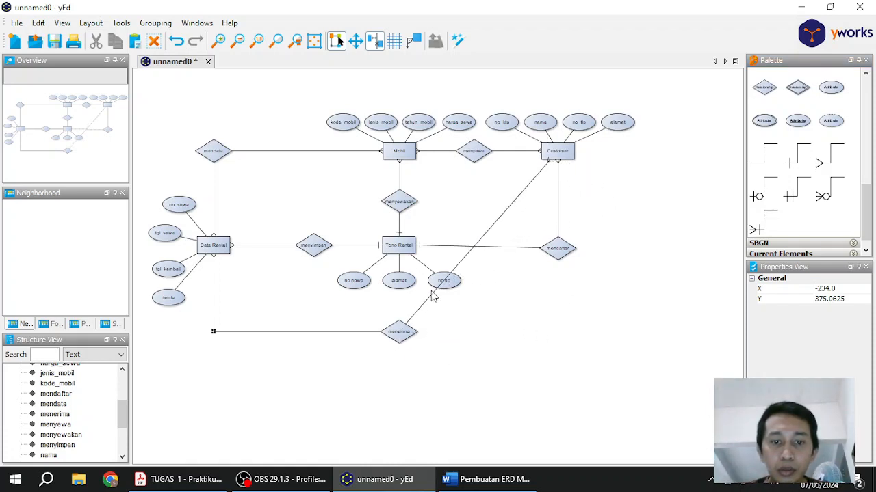
# Route the menerima–Customer line with right-angle bends at about X 736, Y 375 and X 736, Y -66.
pyautogui.click(480, 246)
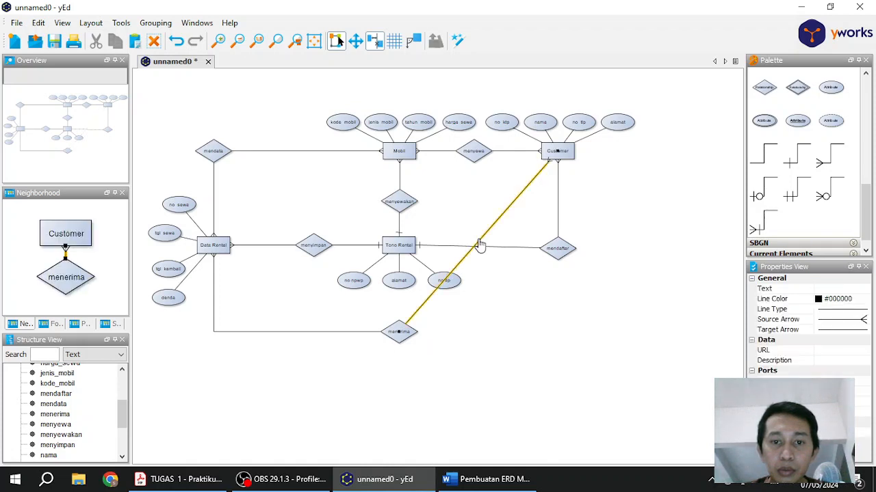
pyautogui.moveTo(480, 246); pyautogui.dragTo(612, 332)
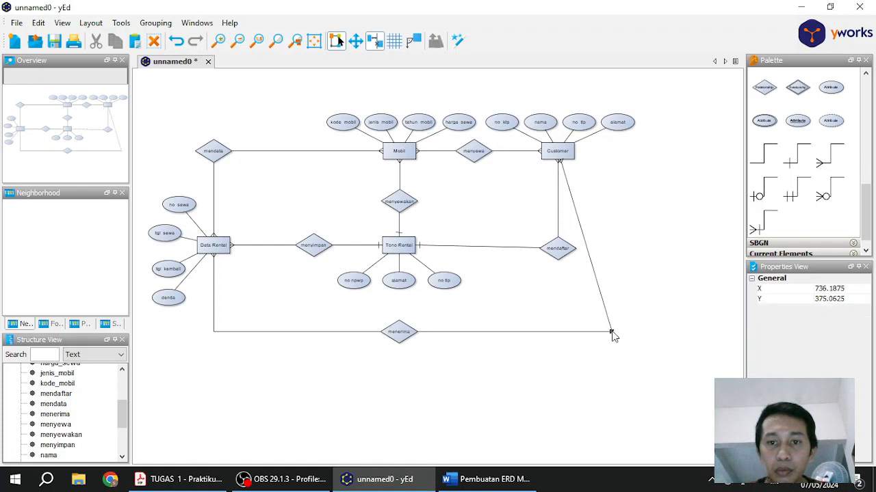
pyautogui.click(580, 232)
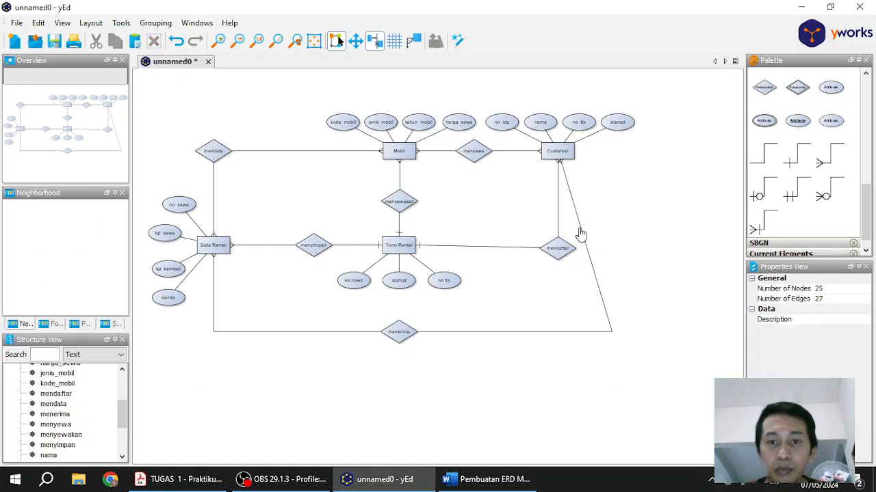
pyautogui.click(580, 233)
pyautogui.moveTo(580, 234); pyautogui.dragTo(611, 150)
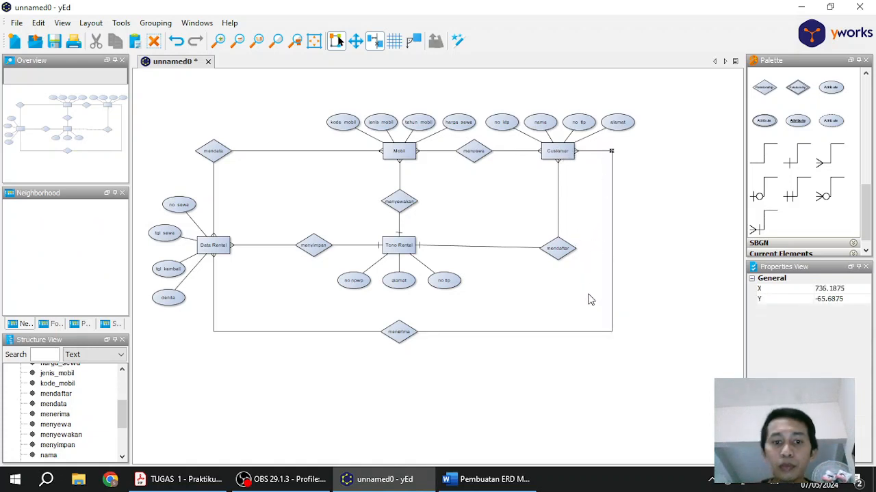
pyautogui.click(578, 385)
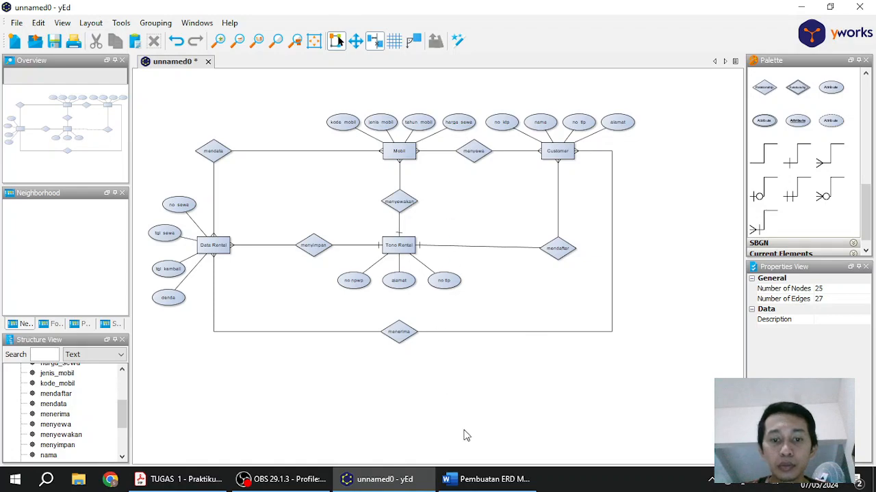
# Check the relation degrees and section 5 in the Word document, and look through the yEd palette's available shapes.
pyautogui.click(469, 483)
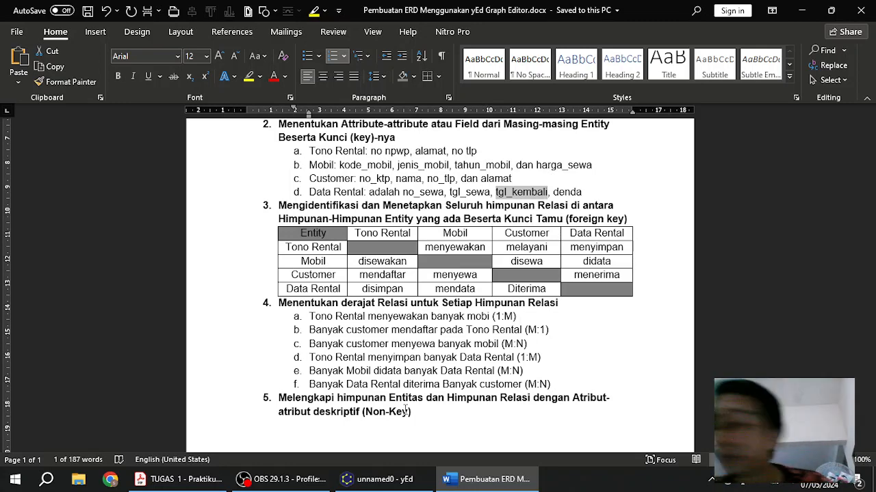
pyautogui.click(361, 482)
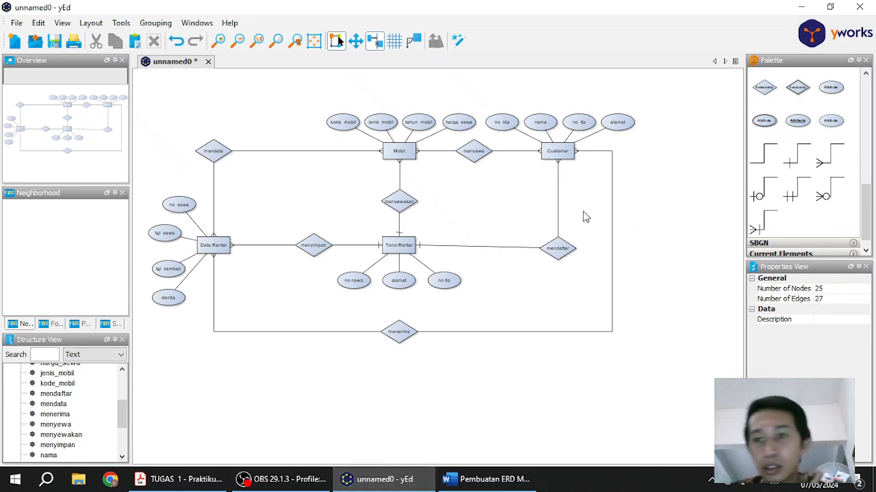
pyautogui.scroll(-1, 785, 183)
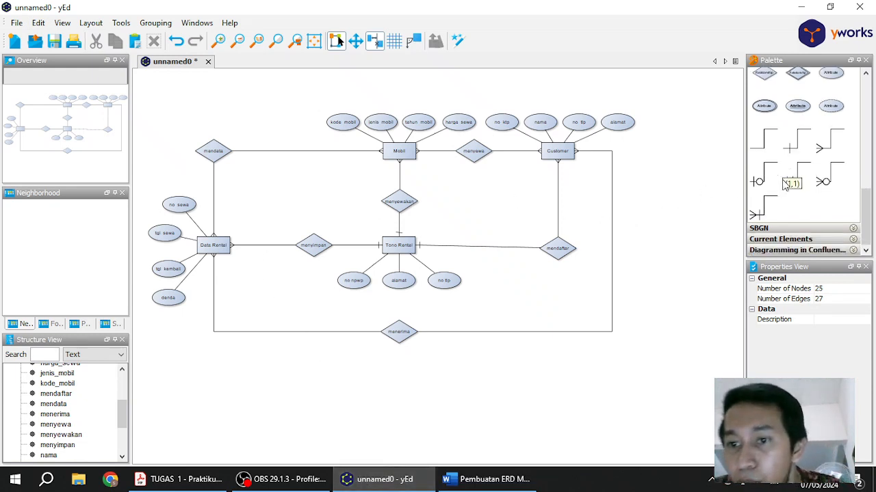
pyautogui.scroll(10, 786, 185)
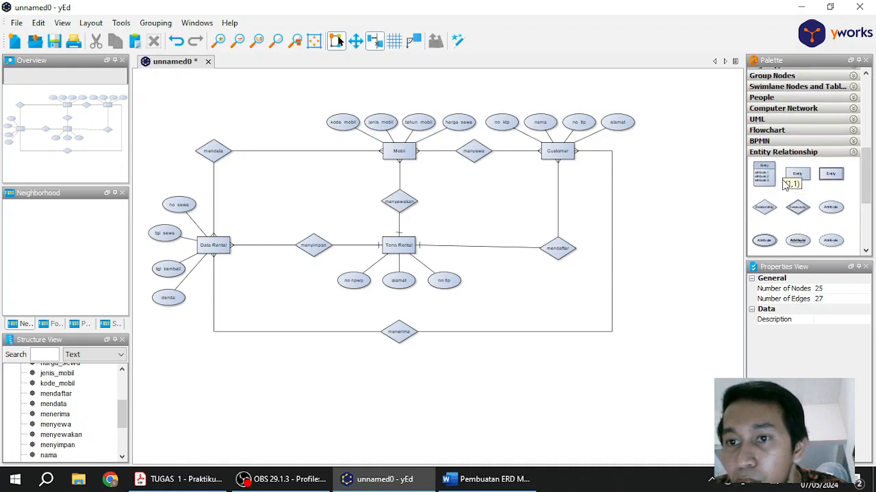
pyautogui.scroll(12, 785, 184)
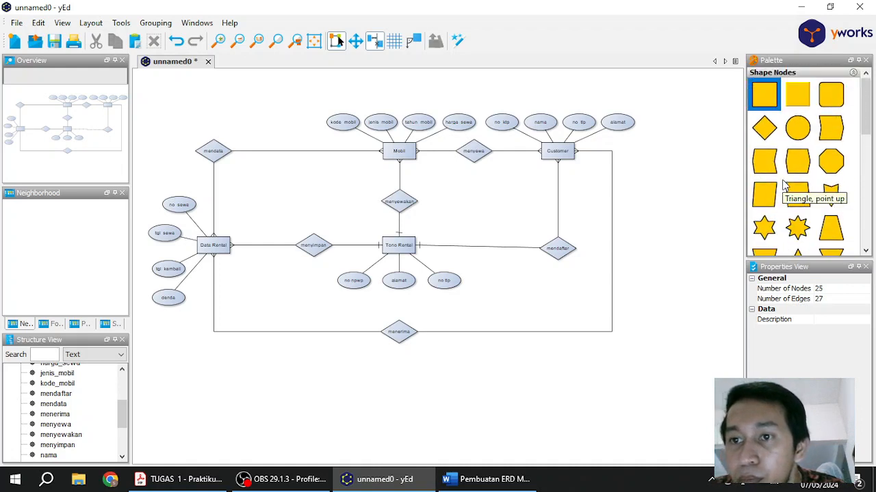
pyautogui.scroll(-12, 785, 185)
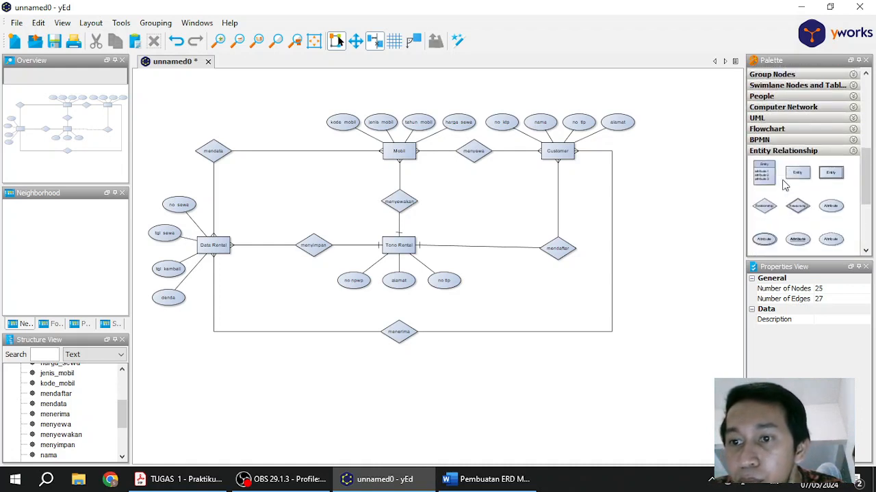
pyautogui.scroll(-3, 786, 185)
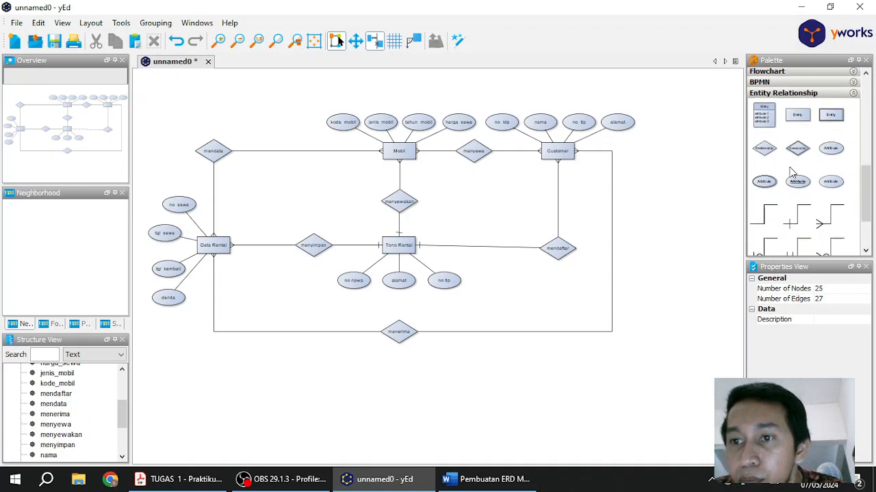
pyautogui.moveTo(834, 122); pyautogui.dragTo(647, 192)
pyautogui.click(645, 186)
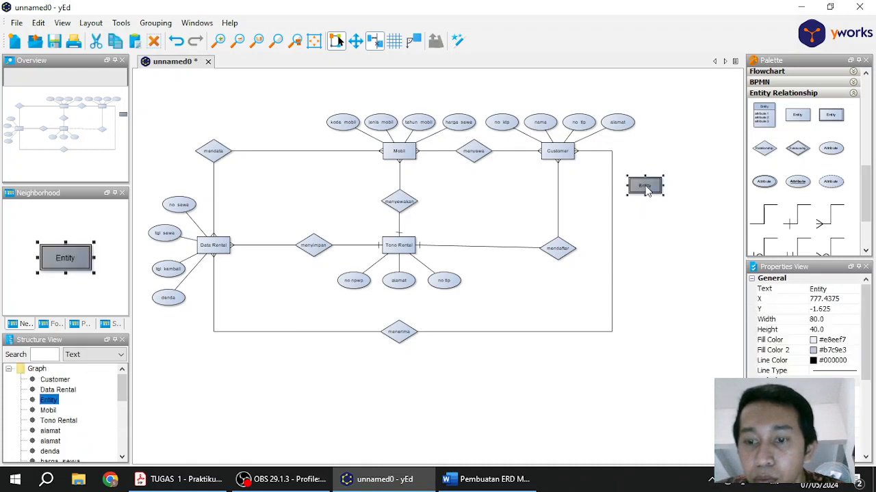
pyautogui.press('Delete')
# Look through the Diagramming in Confluence, Current Elements and SBGN shape sections for a shape that can frame an entity.
pyautogui.scroll(-3, 838, 147)
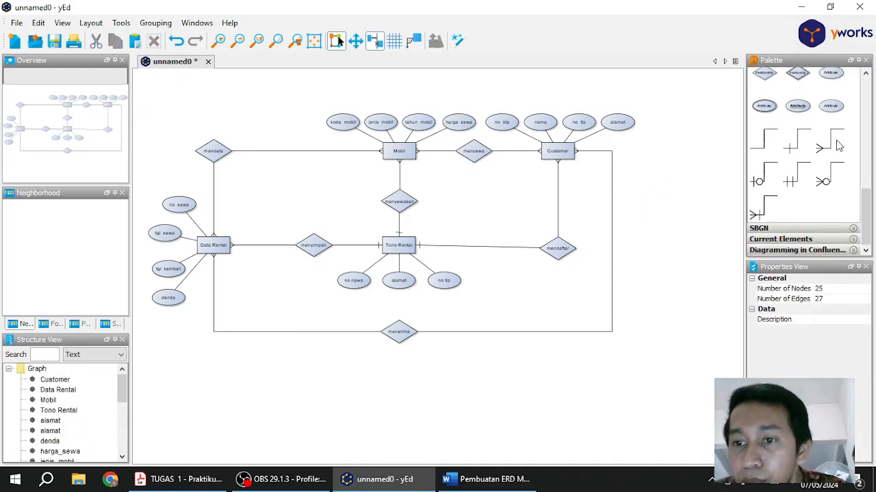
pyautogui.click(812, 251)
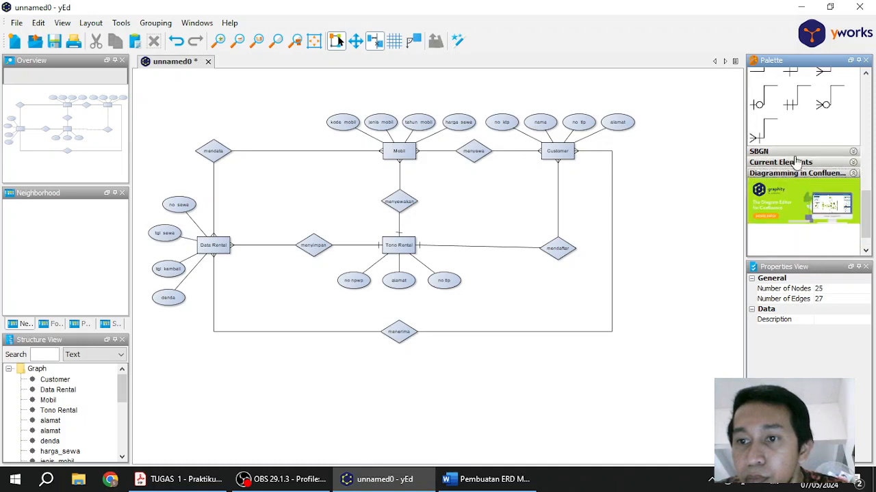
pyautogui.click(787, 163)
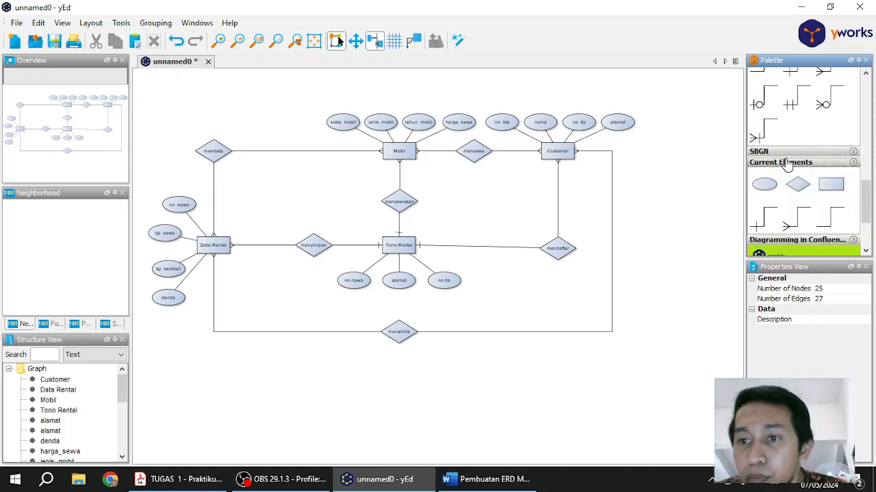
pyautogui.click(797, 152)
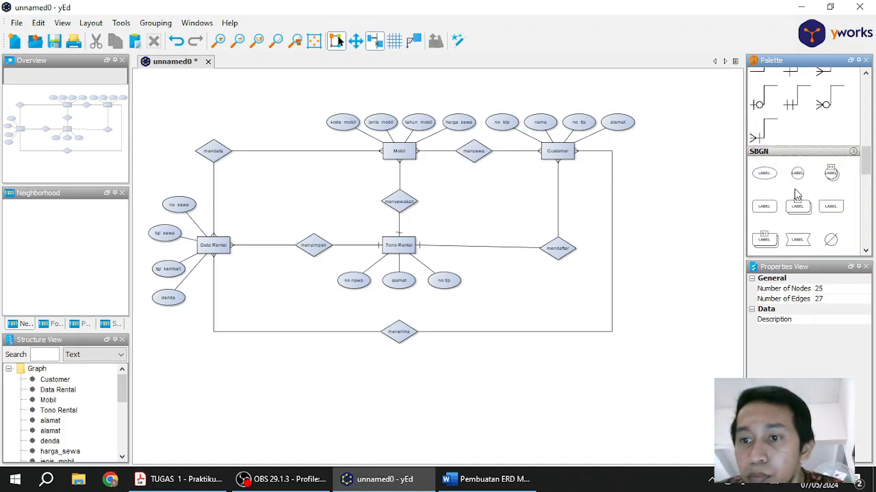
pyautogui.scroll(-3, 796, 191)
pyautogui.scroll(-5, 796, 194)
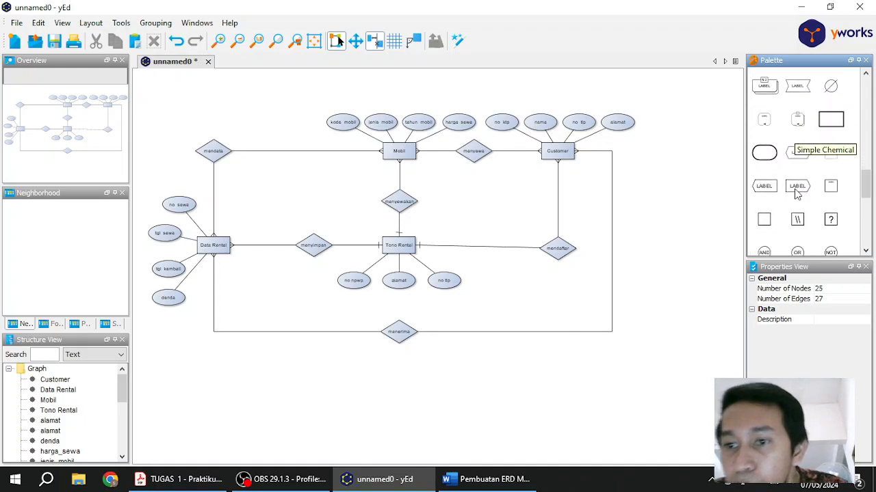
pyautogui.scroll(10, 796, 194)
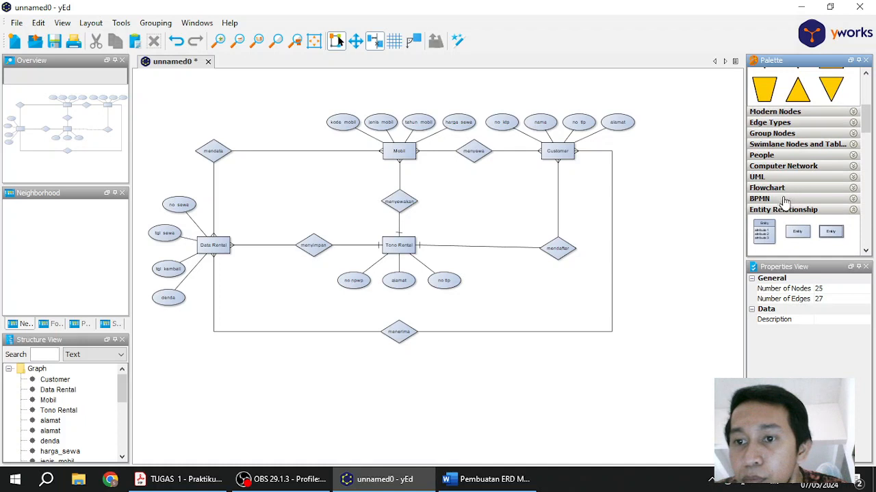
# Place a dashed BPMN group frame around Customer and its attributes, sized about 357 wide by 146 high.
pyautogui.click(780, 199)
pyautogui.scroll(-6, 783, 204)
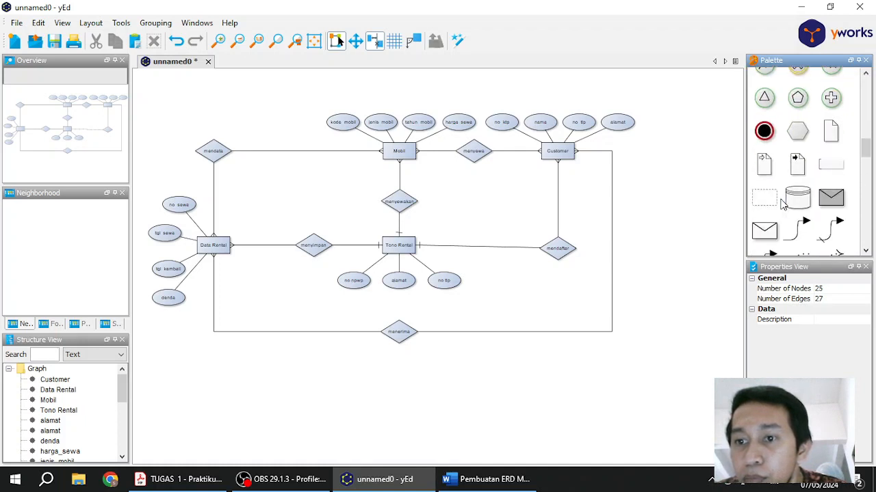
pyautogui.moveTo(766, 205); pyautogui.dragTo(558, 204)
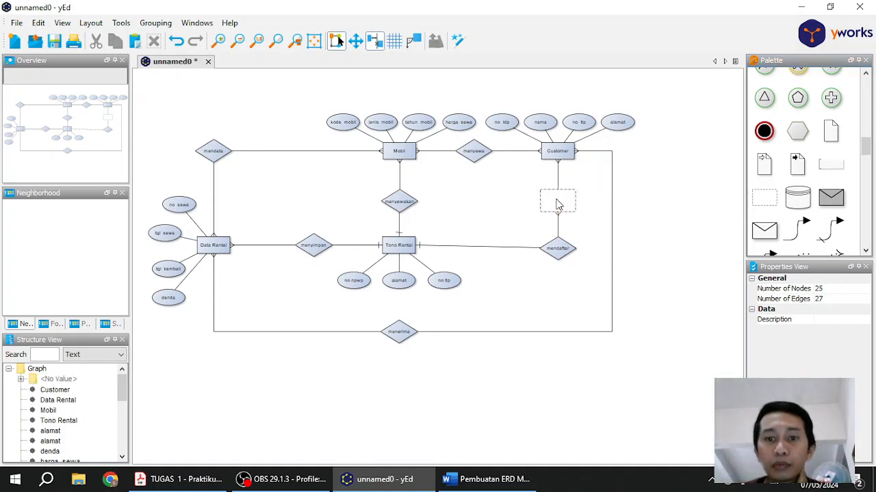
pyautogui.hotkey('ctrl', 'z')
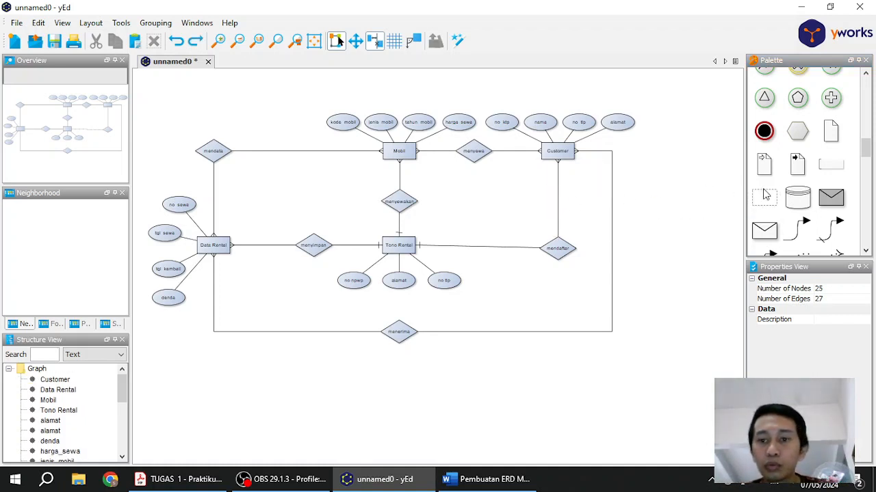
pyautogui.moveTo(769, 203); pyautogui.dragTo(593, 170)
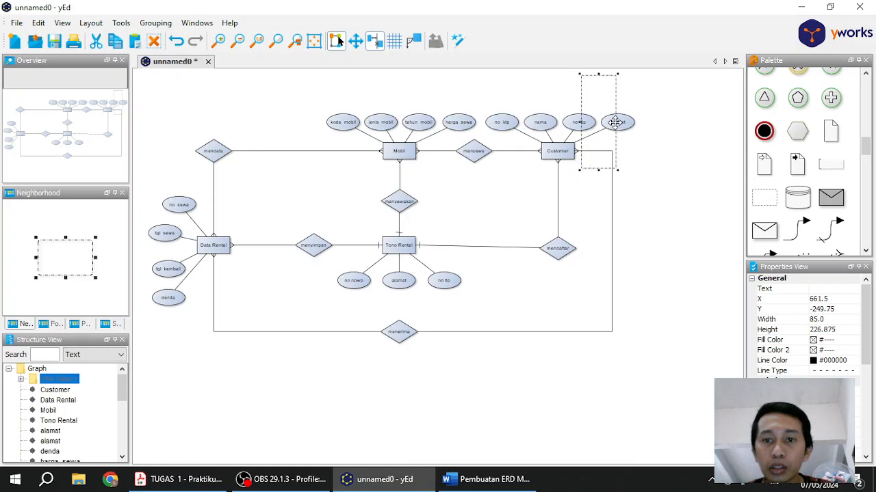
pyautogui.moveTo(617, 122); pyautogui.dragTo(644, 121)
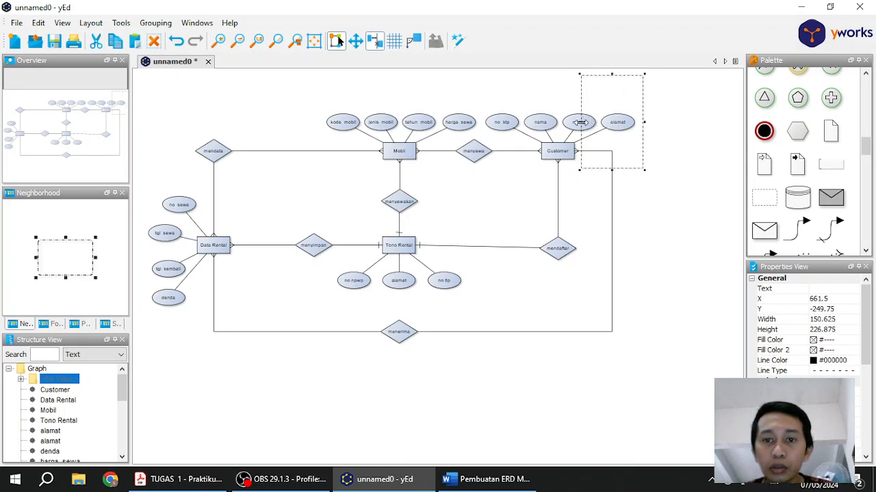
pyautogui.moveTo(579, 122); pyautogui.dragTo(495, 134)
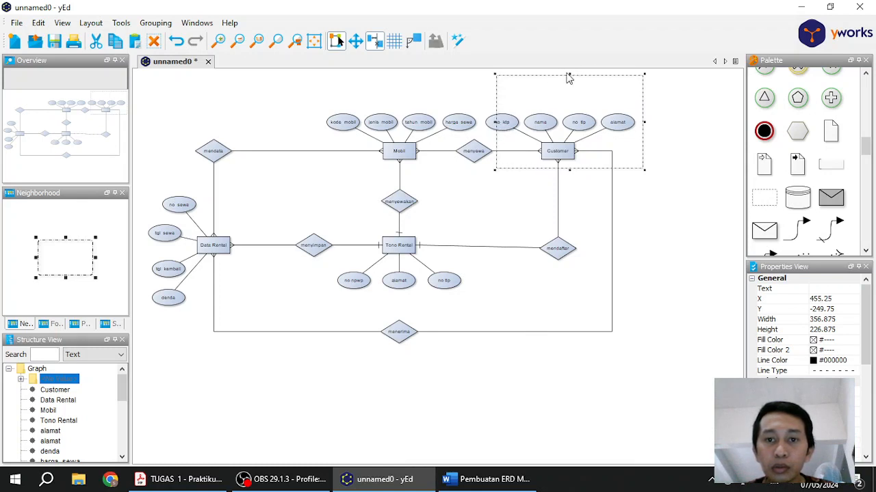
pyautogui.moveTo(568, 74); pyautogui.dragTo(569, 108)
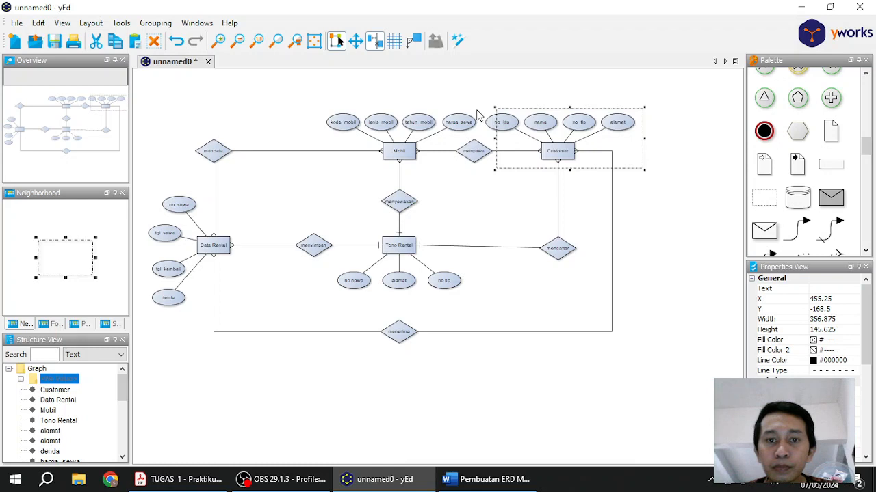
# Shift the no_ktp, nama, no_tlp and alamat attributes of Customer slightly right so they fit inside the dashed frame.
pyautogui.moveTo(481, 116); pyautogui.dragTo(634, 135)
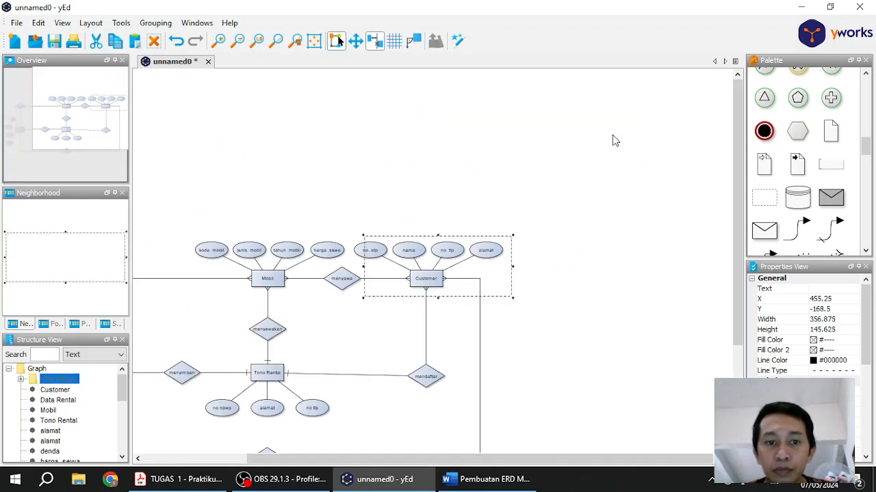
pyautogui.moveTo(351, 246); pyautogui.dragTo(512, 274)
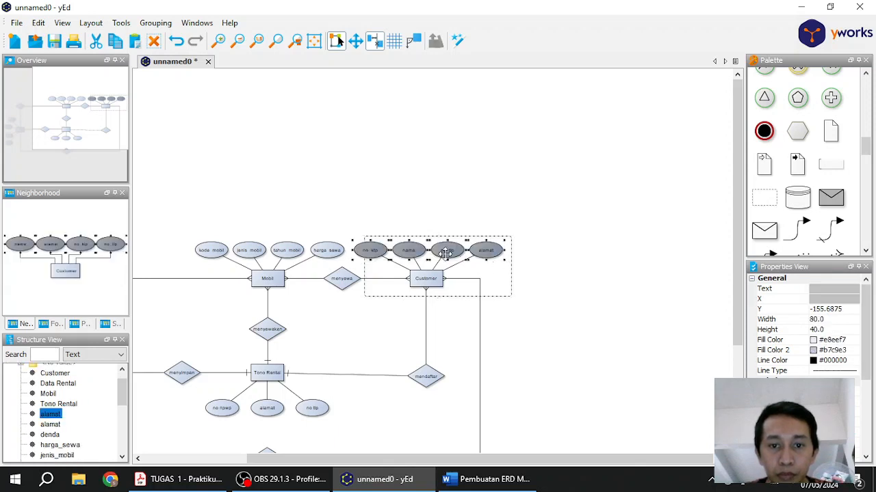
pyautogui.moveTo(445, 253); pyautogui.dragTo(454, 254)
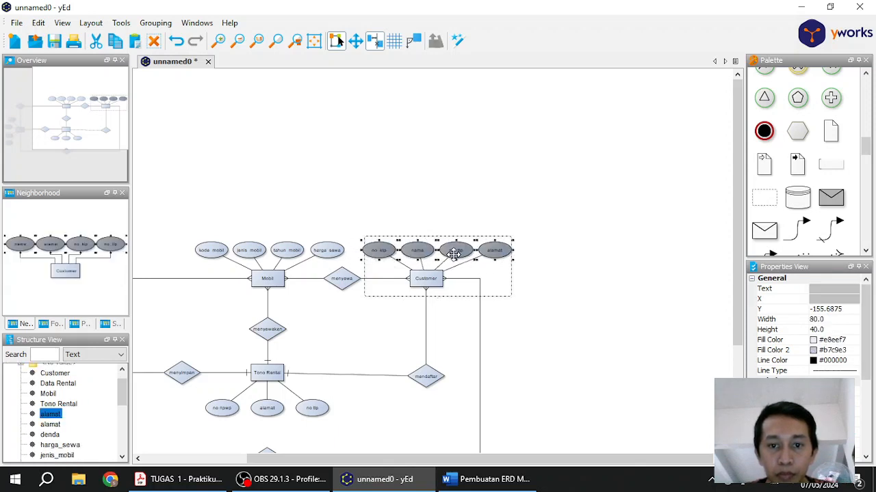
pyautogui.click(542, 268)
# Extend the dashed Customer frame slightly to the left, to a width of about 367.
pyautogui.click(512, 281)
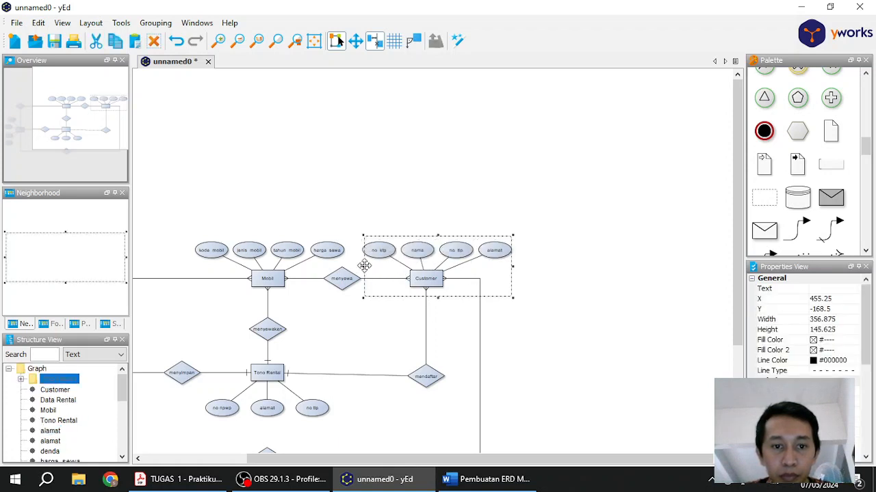
pyautogui.moveTo(363, 268); pyautogui.dragTo(359, 268)
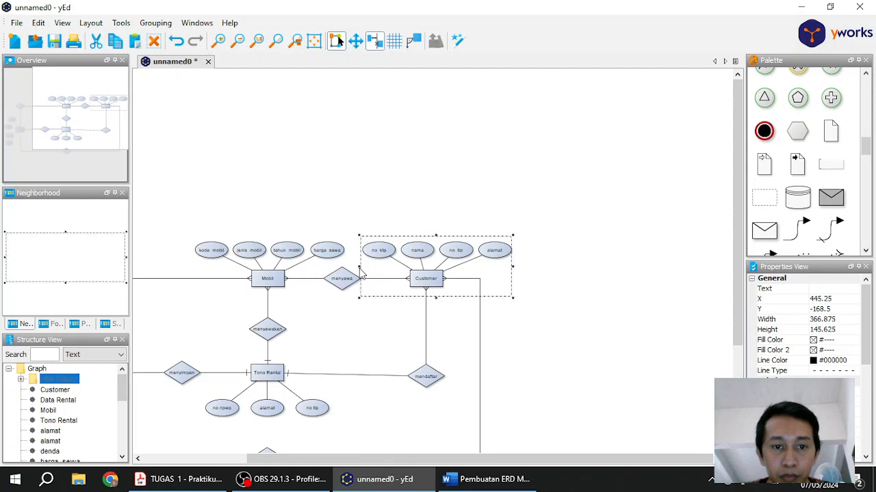
pyautogui.click(545, 215)
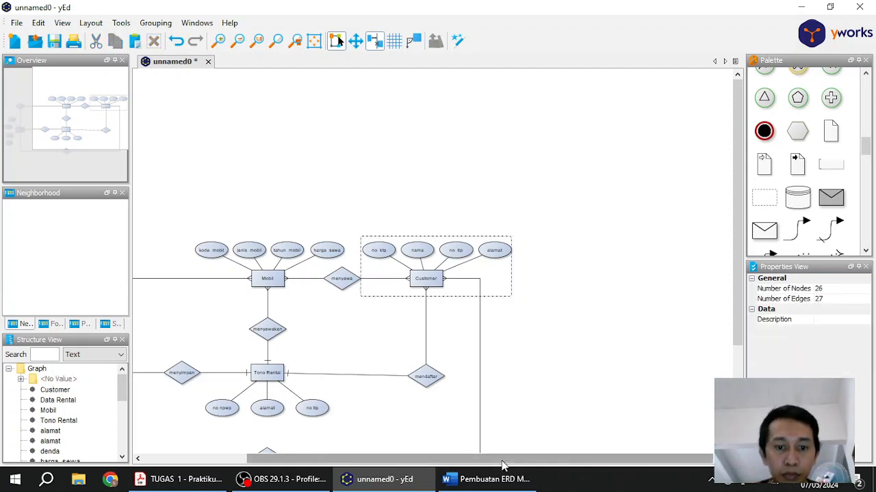
# Duplicate the dashed frame around Customer.
pyautogui.scroll(-3, 472, 462)
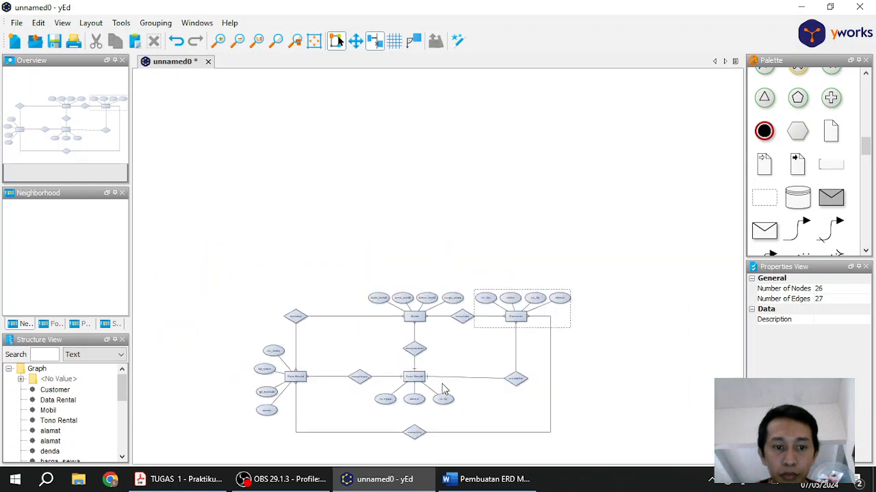
pyautogui.scroll(2, 444, 389)
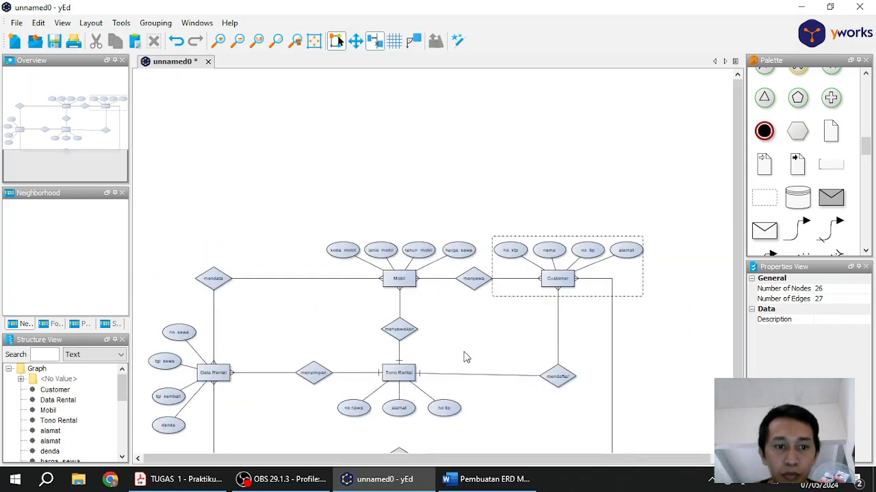
pyautogui.click(594, 243)
pyautogui.hotkey('ctrl', 'alt', 'g')
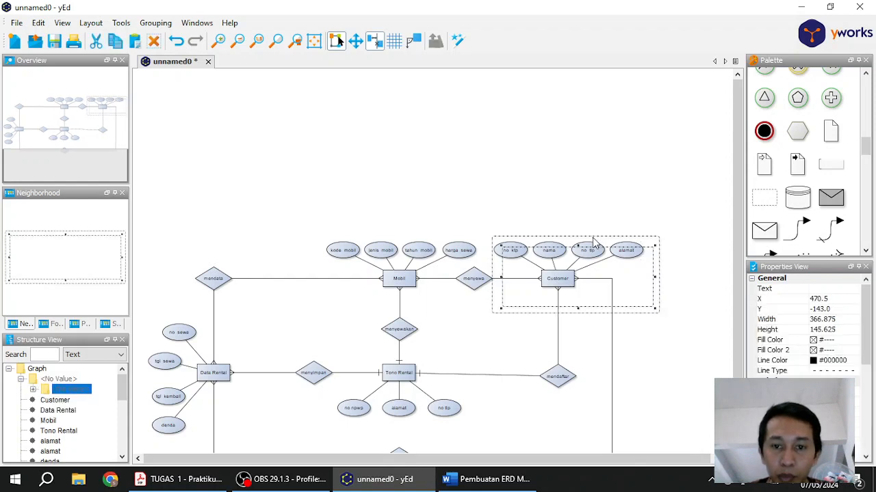
# Undo the resizing and duplication of the dashed frame around Customer.
pyautogui.moveTo(607, 306); pyautogui.dragTo(460, 312)
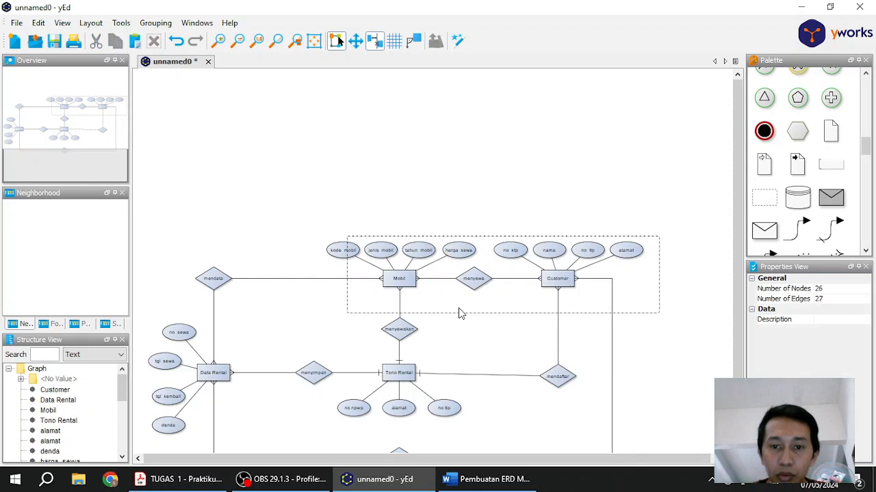
pyautogui.hotkey('ctrl', 'z')
pyautogui.hotkey('ctrl', 'z')
pyautogui.hotkey('ctrl', 'z')
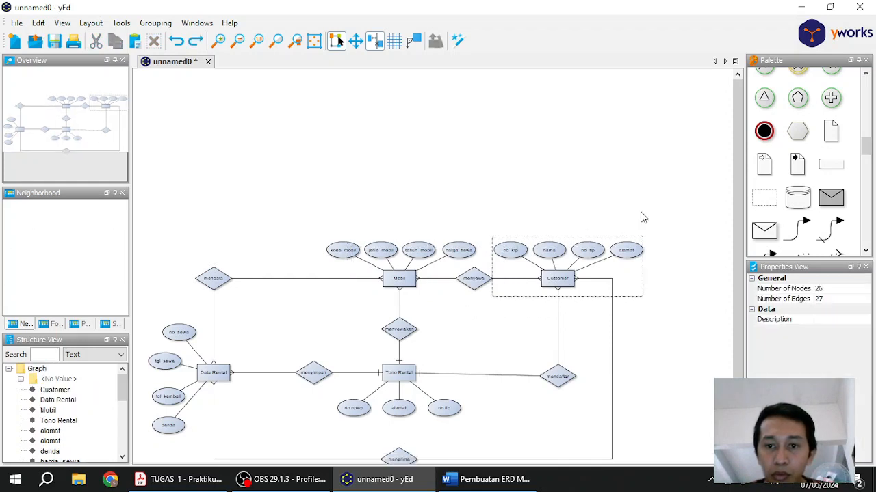
# Place a dashed BPMN group frame over Mobil and its attributes, sized about 344 wide by 209 high.
pyautogui.moveTo(761, 204); pyautogui.dragTo(333, 212)
pyautogui.click(330, 218)
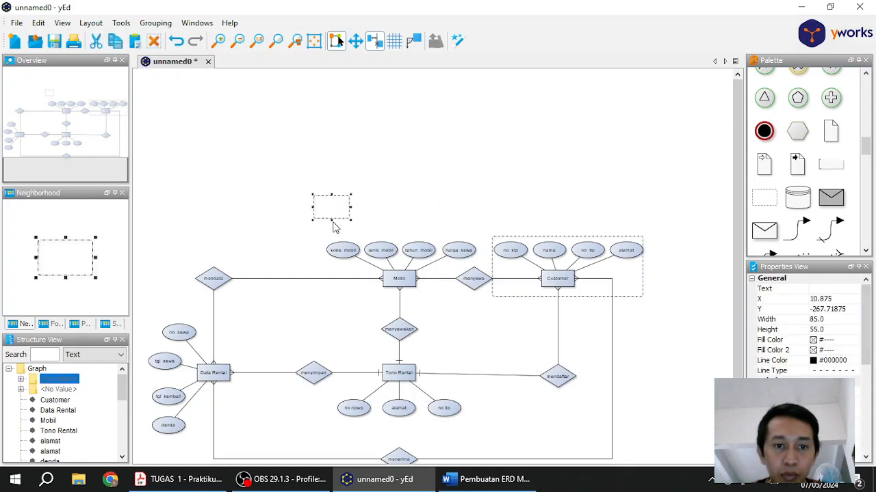
pyautogui.moveTo(330, 219); pyautogui.dragTo(358, 298)
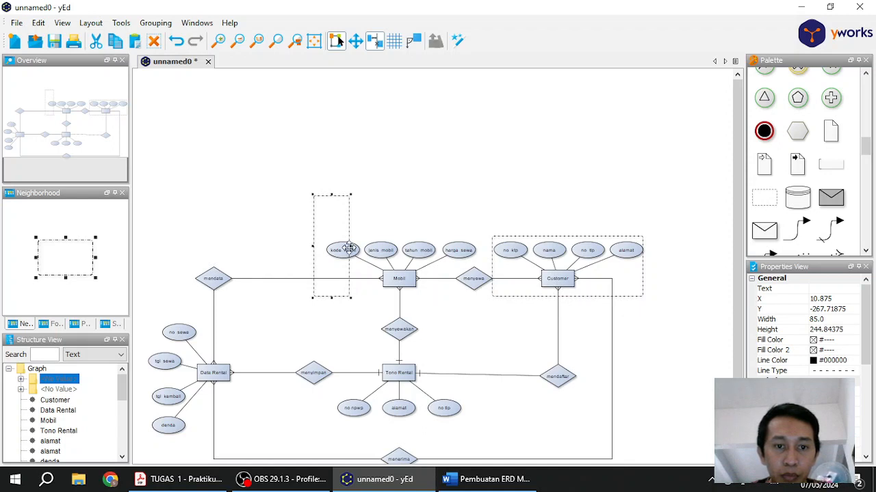
pyautogui.moveTo(349, 245); pyautogui.dragTo(454, 260)
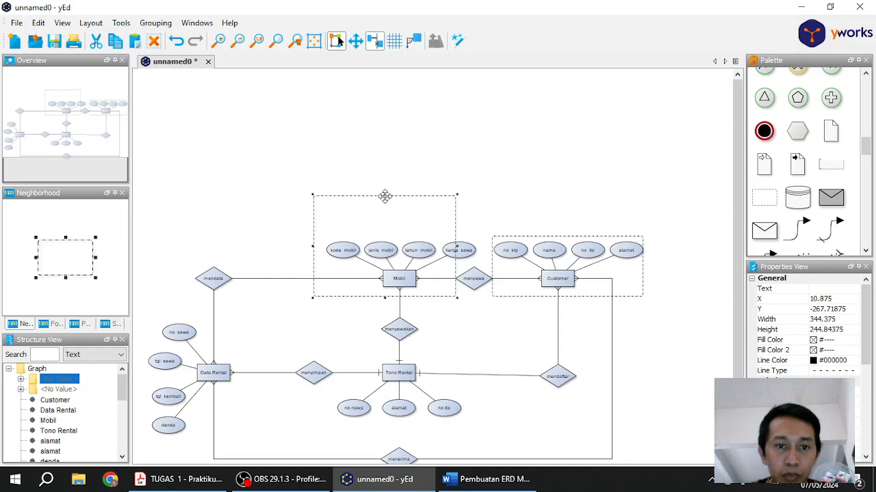
pyautogui.moveTo(384, 198); pyautogui.dragTo(385, 211)
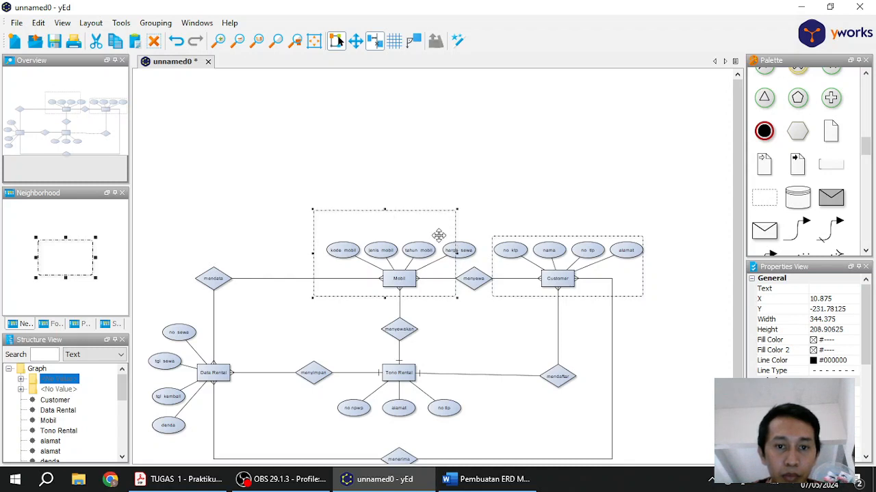
# Move the harga_sewa attribute up and left, above tahun_mobil, so it fits inside the dashed Mobil frame.
pyautogui.click(469, 251)
pyautogui.moveTo(471, 253); pyautogui.dragTo(444, 224)
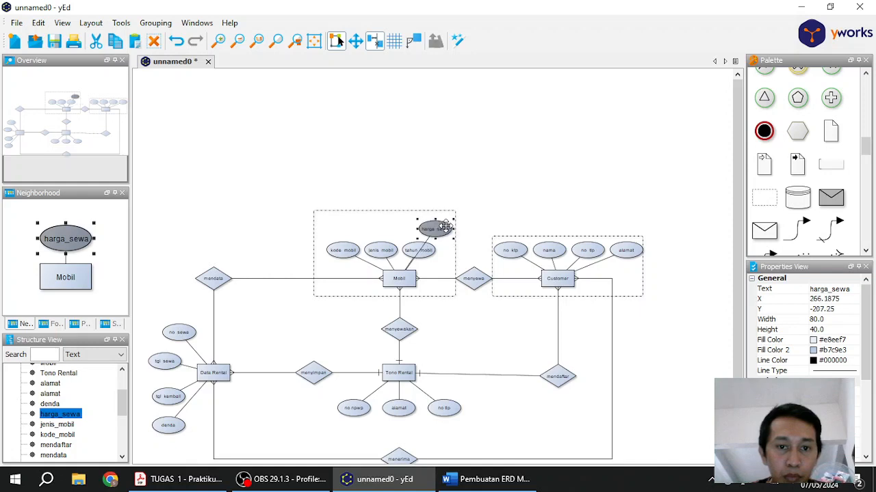
pyautogui.click(394, 235)
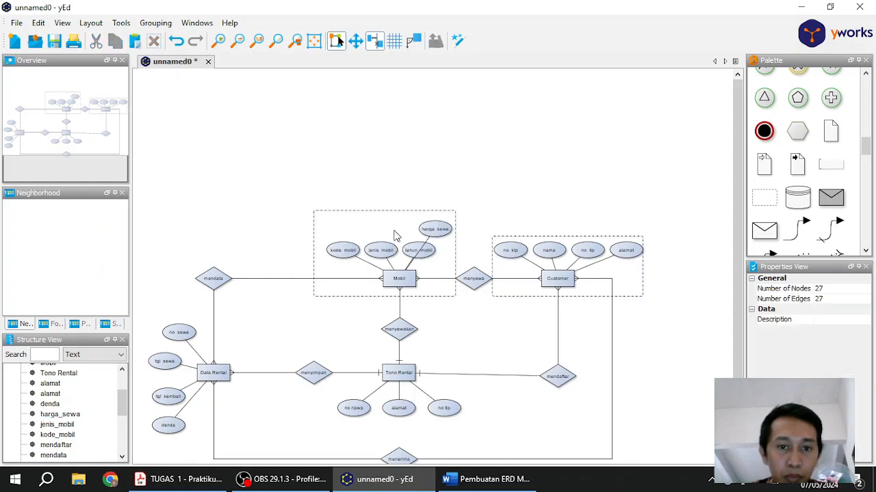
# Try to select the tahun_mobil attribute inside the dashed Mobil frame.
pyautogui.click(407, 248)
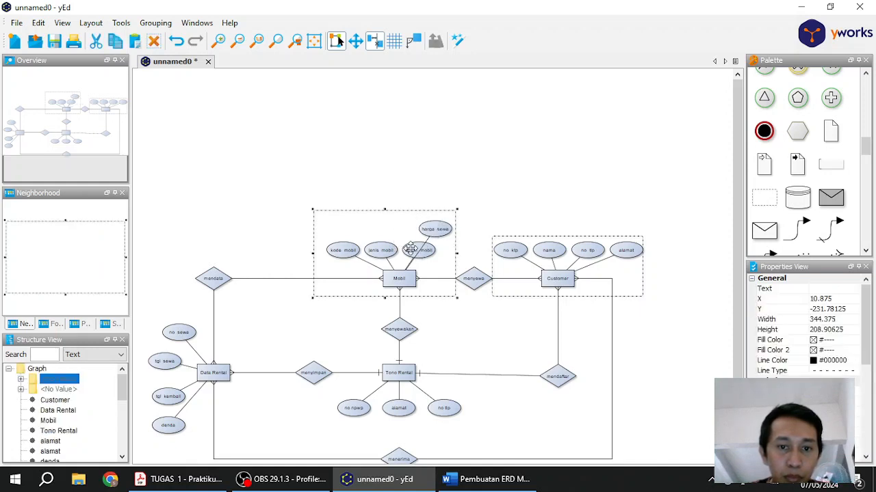
pyautogui.click(524, 189)
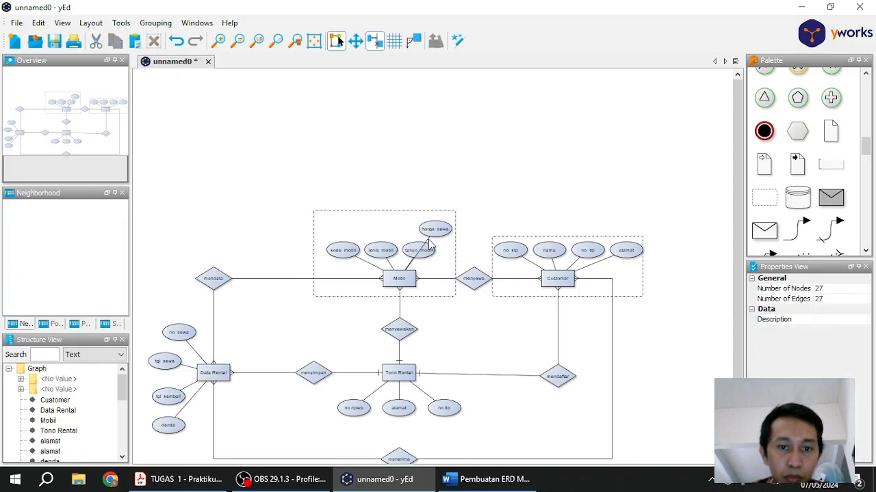
pyautogui.click(413, 251)
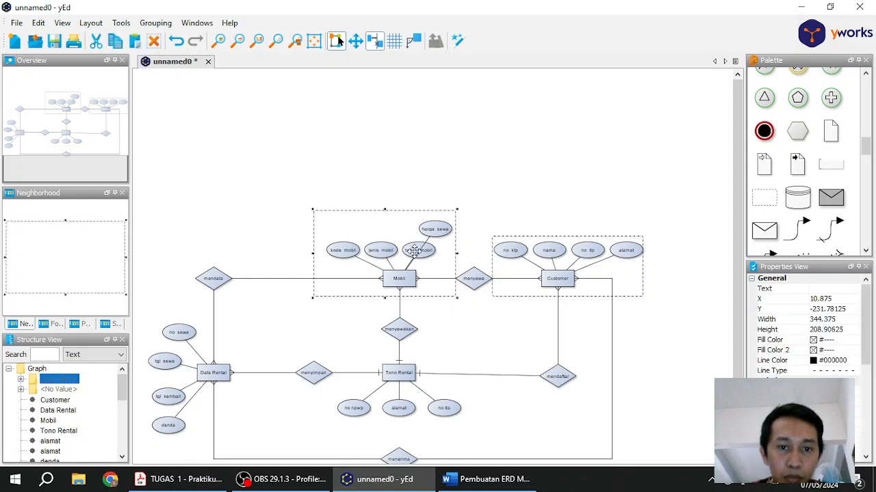
pyautogui.click(520, 208)
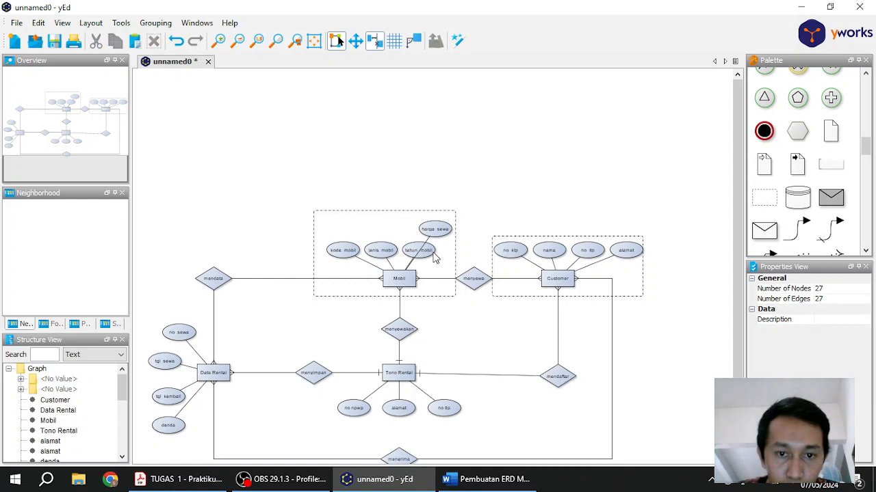
pyautogui.click(433, 258)
pyautogui.click(507, 204)
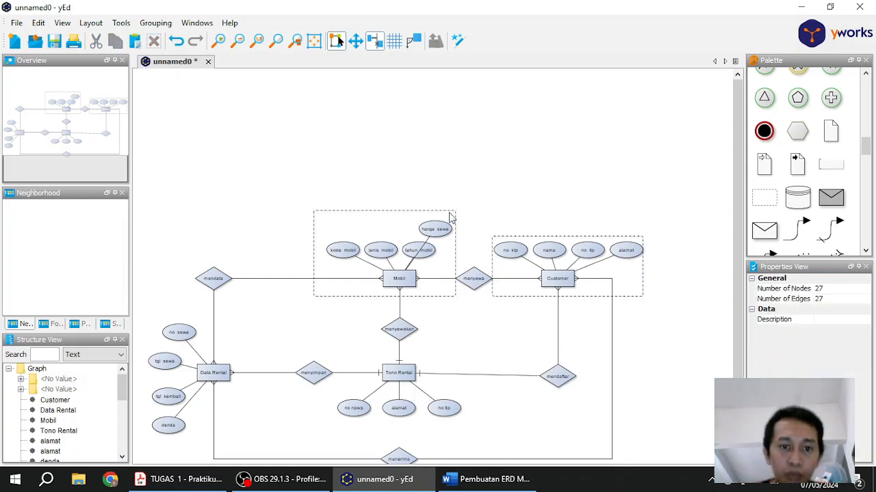
pyautogui.click(344, 259)
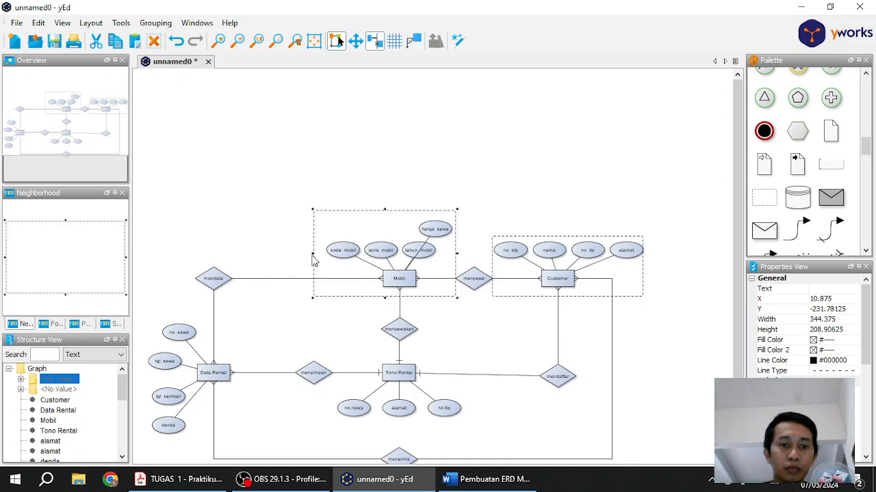
pyautogui.click(317, 257)
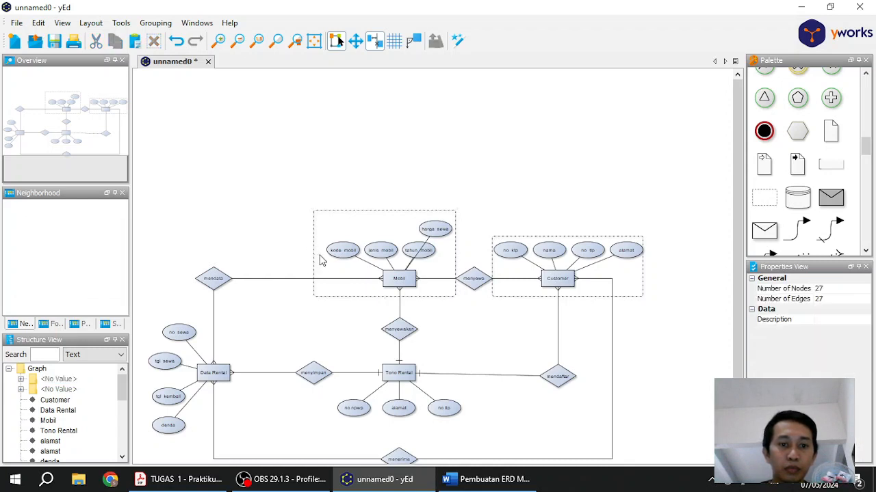
pyautogui.click(375, 219)
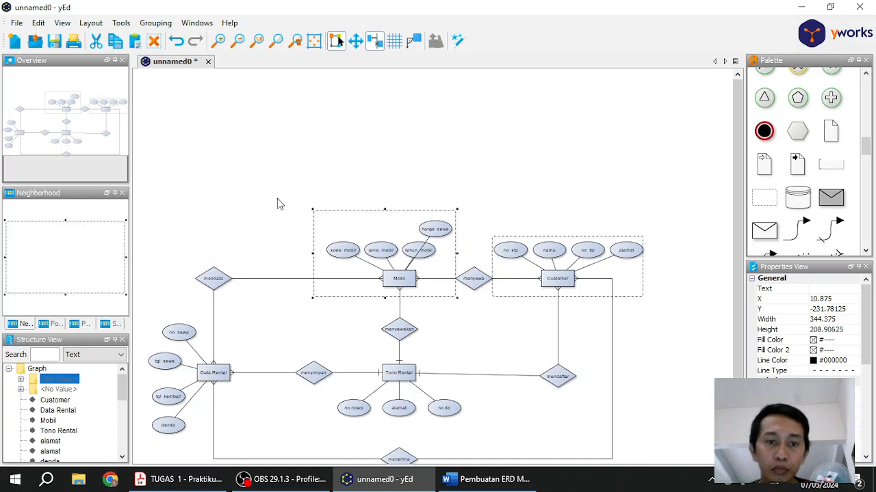
# Shift the dashed Mobil frame slightly right and delete it to free the attributes for selection.
pyautogui.moveTo(342, 211); pyautogui.dragTo(355, 211)
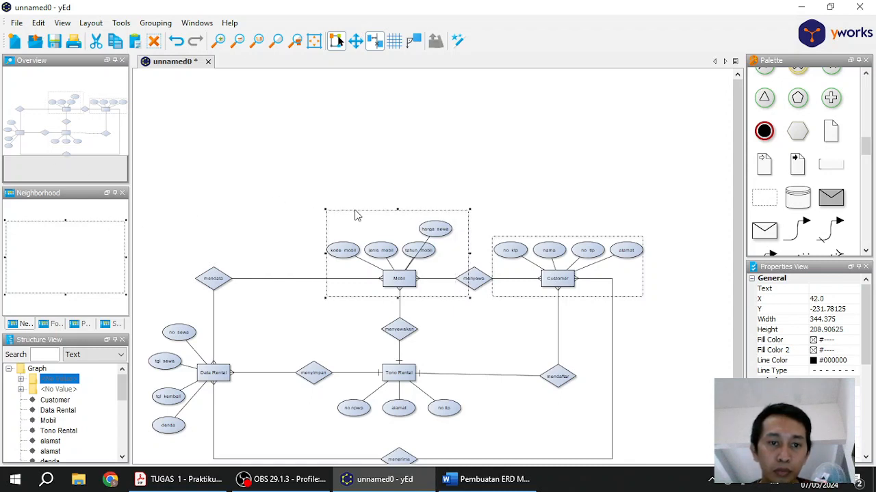
pyautogui.click(355, 210)
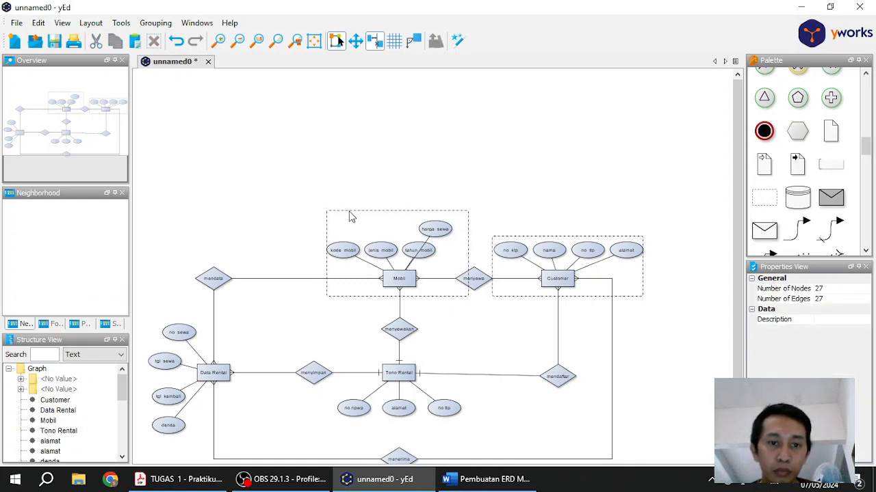
pyautogui.click(350, 216)
pyautogui.scroll(3, 339, 247)
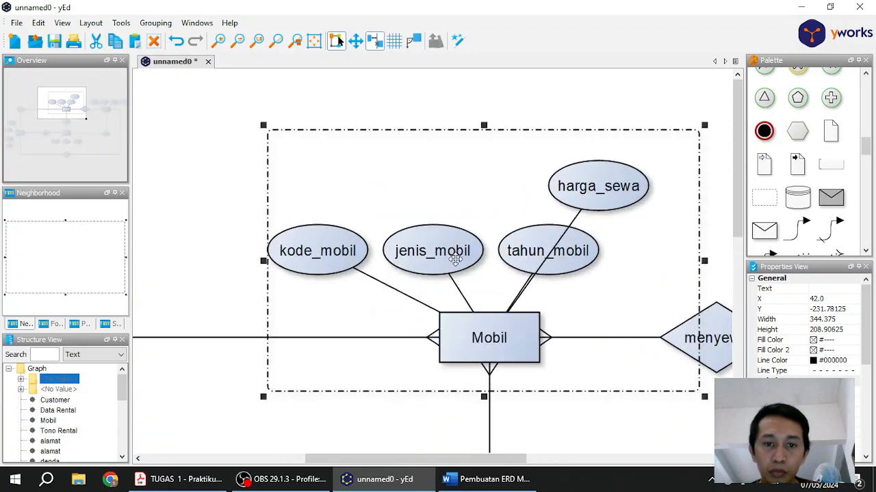
pyautogui.click(523, 229)
pyautogui.click(524, 252)
pyautogui.click(489, 221)
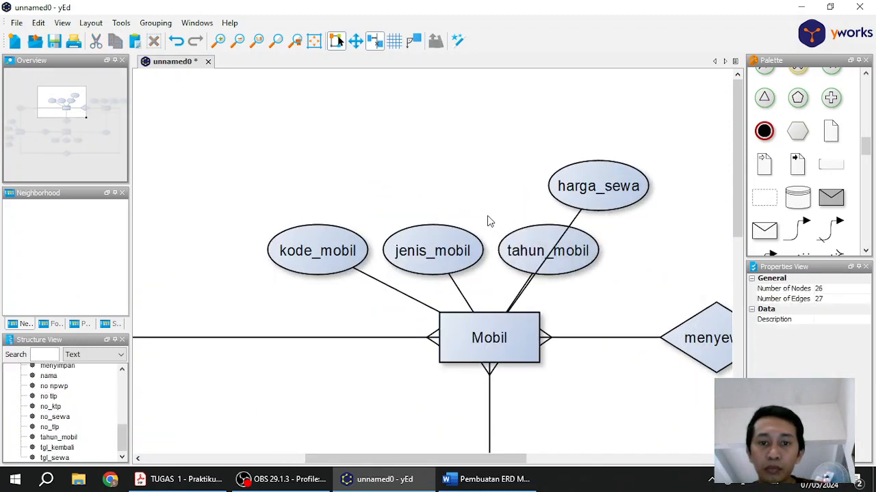
# Move the tahun_mobil attribute above jenis_mobil, beside harga_sewa, enlarging it slightly to about 86 by 45.
pyautogui.click(506, 252)
pyautogui.moveTo(492, 219); pyautogui.dragTo(442, 163)
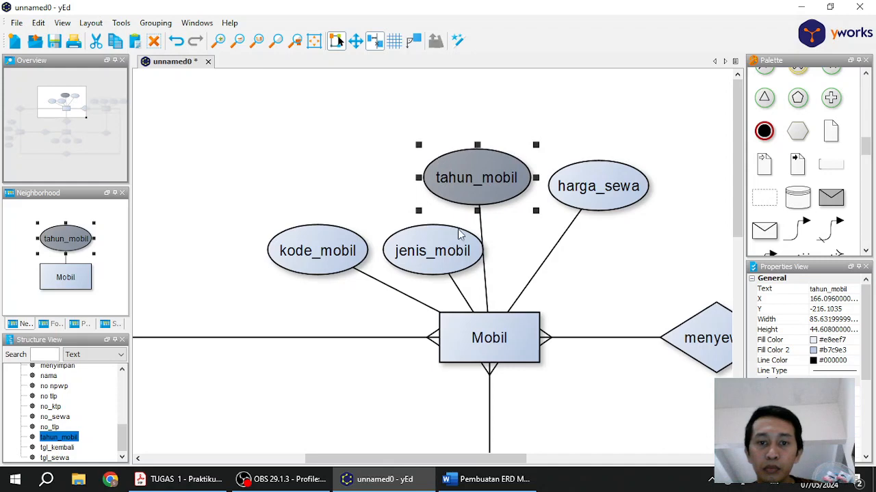
# Place a dashed BPMN group frame around Mobil and its four attributes, sized about 316 wide by 199 high.
pyautogui.scroll(-2, 463, 235)
pyautogui.scroll(-3, 462, 235)
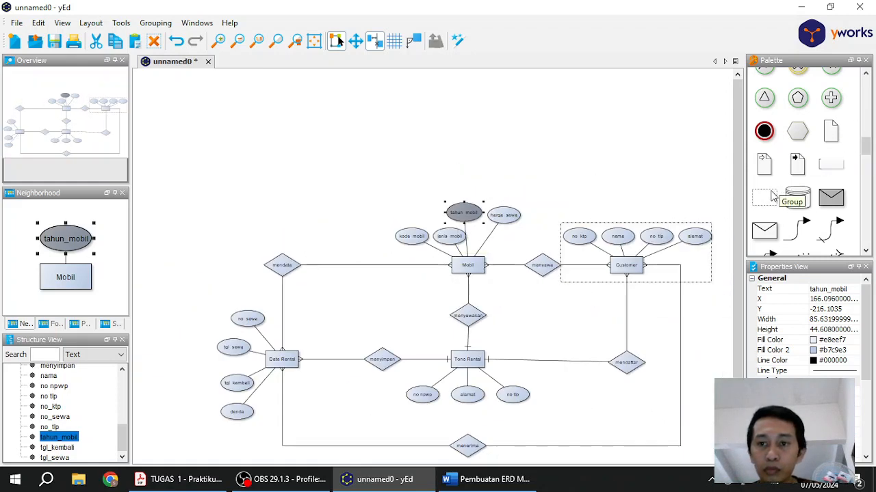
pyautogui.moveTo(773, 197); pyautogui.dragTo(413, 272)
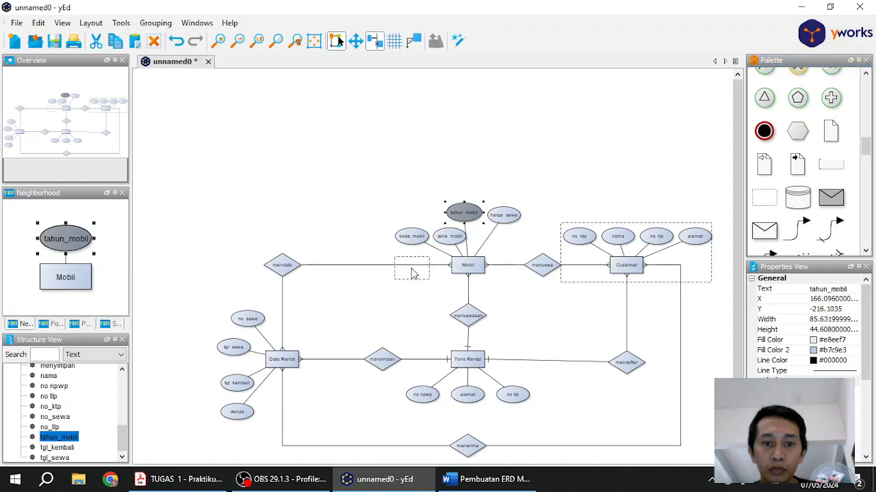
pyautogui.click(444, 238)
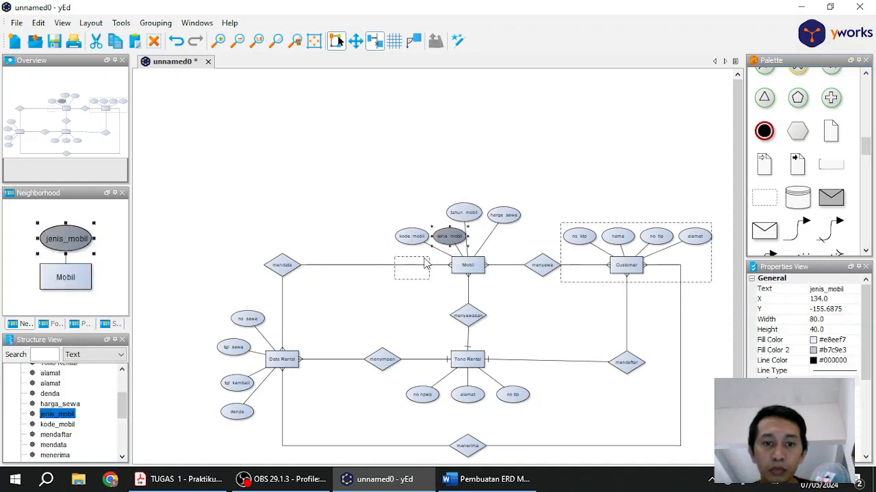
pyautogui.click(431, 265)
pyautogui.moveTo(431, 256); pyautogui.dragTo(525, 195)
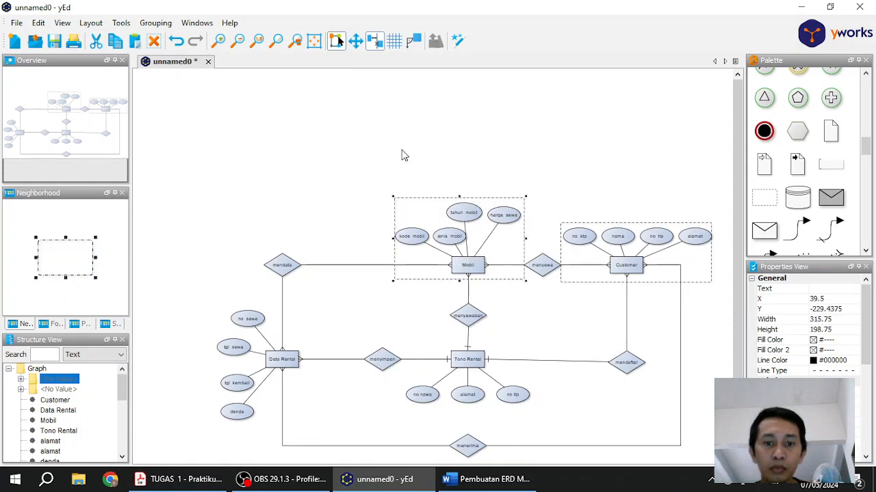
pyautogui.click(387, 196)
# Place a dashed BPMN group frame around Data Rental and its attributes, sized about 288 wide by 311 high.
pyautogui.scroll(-1, 356, 252)
pyautogui.scroll(1, 316, 321)
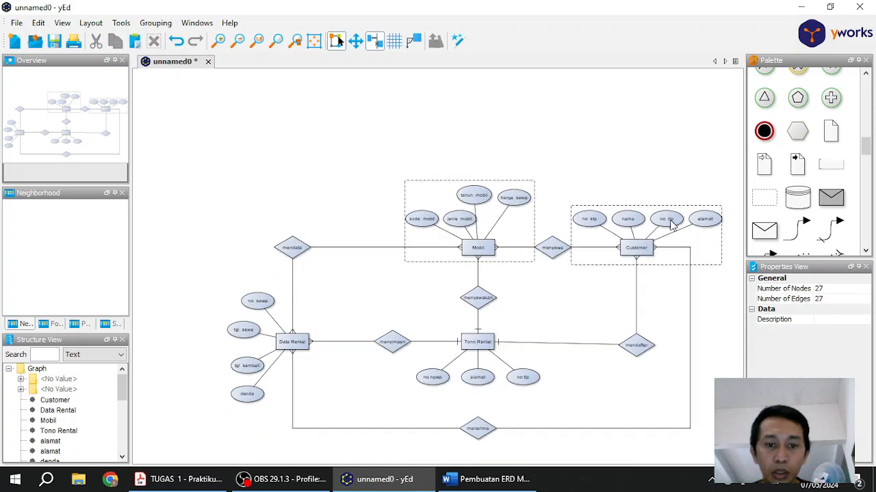
pyautogui.moveTo(759, 205); pyautogui.dragTo(326, 408)
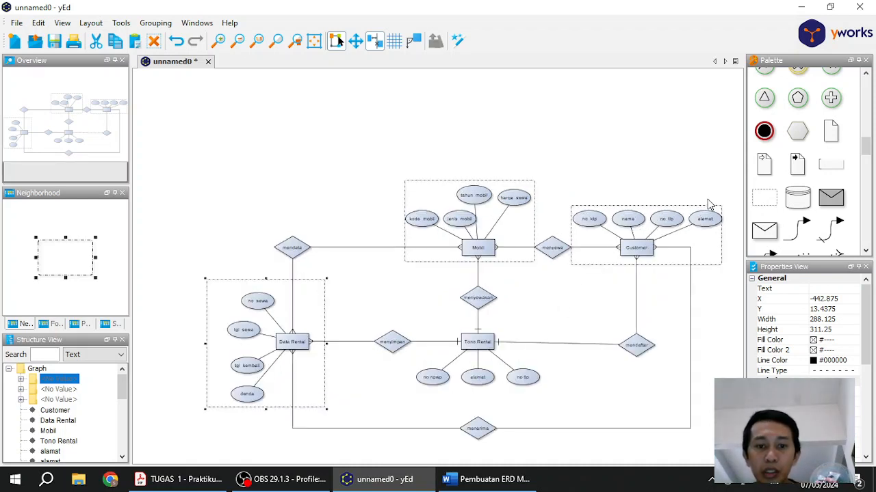
pyautogui.click(518, 114)
# Switch to the Word document and review the entity attributes, relation table and relation degrees.
pyautogui.moveTo(482, 481)
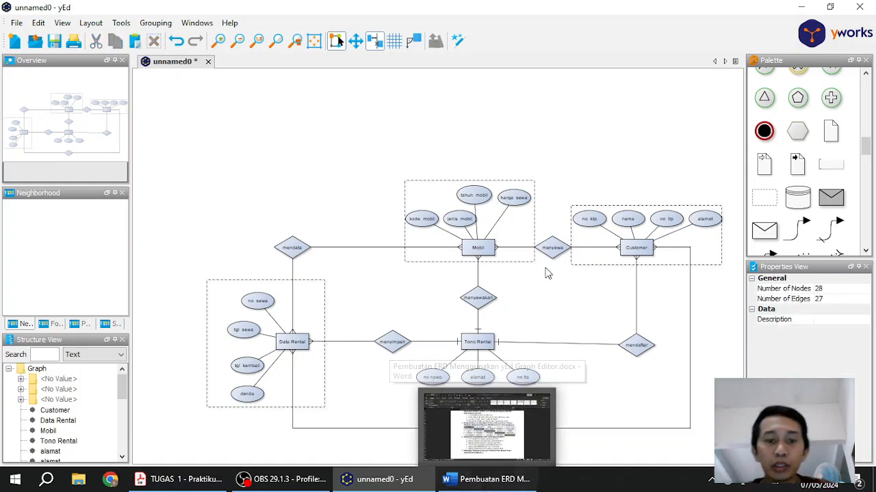
pyautogui.click(485, 480)
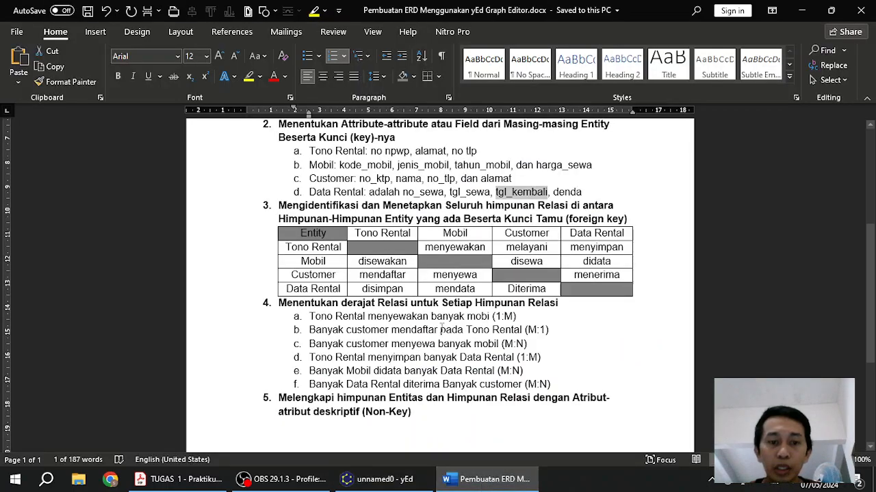
pyautogui.scroll(5, 470, 354)
pyautogui.scroll(-2, 471, 355)
pyautogui.scroll(-3, 471, 354)
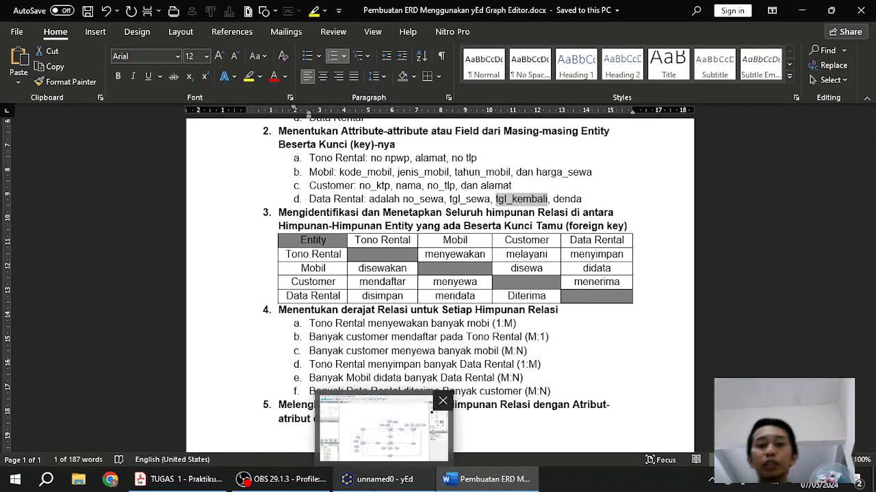
# Return to yEd and examine the whole ERD with its framed entities and relations.
pyautogui.click(383, 480)
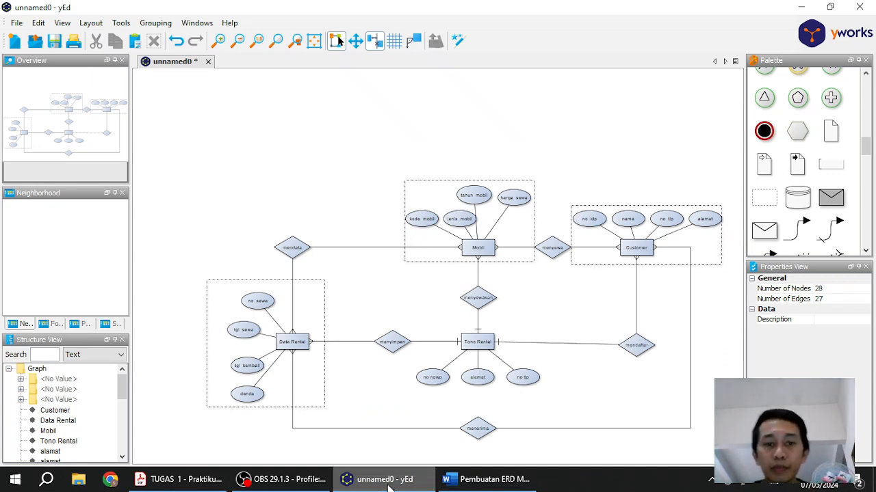
pyautogui.scroll(-3, 666, 224)
pyautogui.scroll(5, 666, 225)
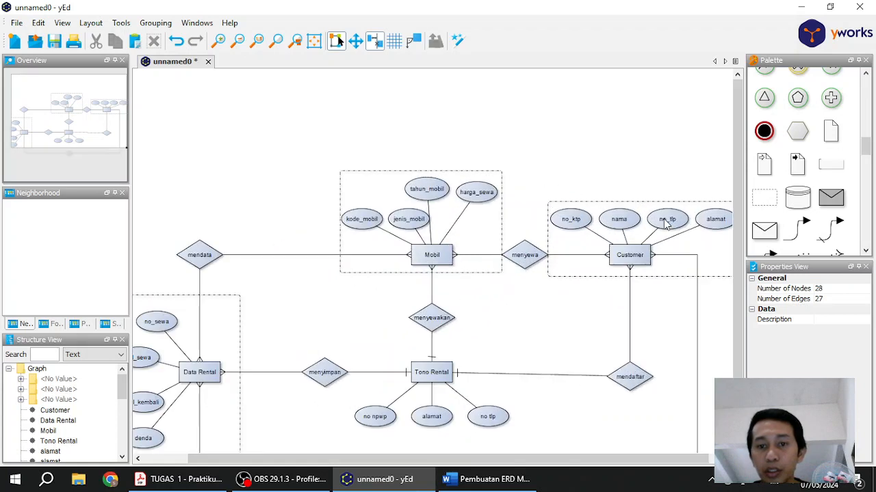
pyautogui.scroll(-1, 446, 280)
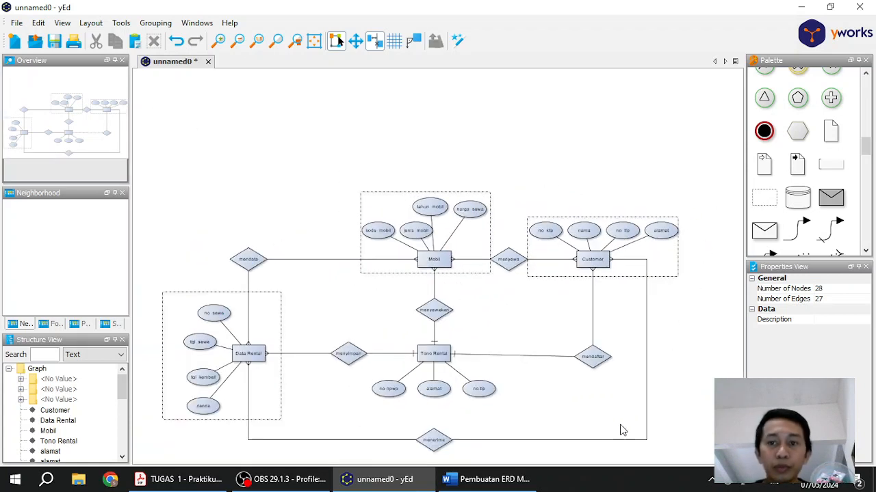
pyautogui.click(291, 480)
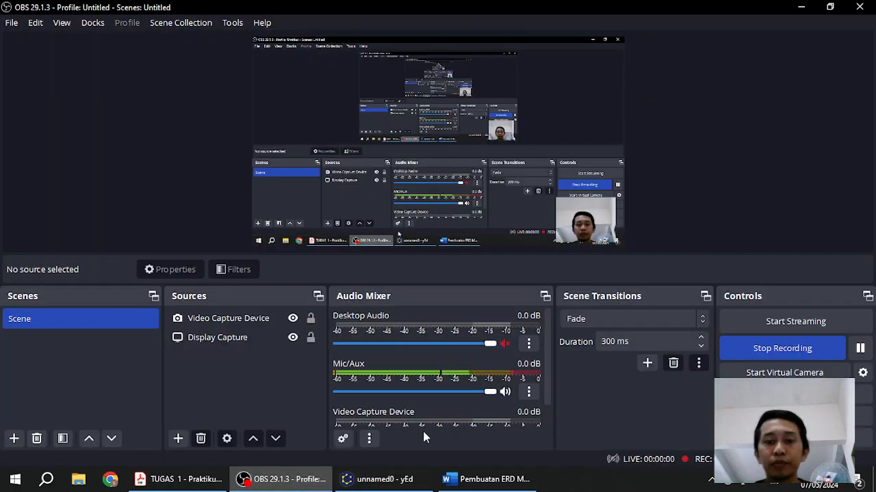